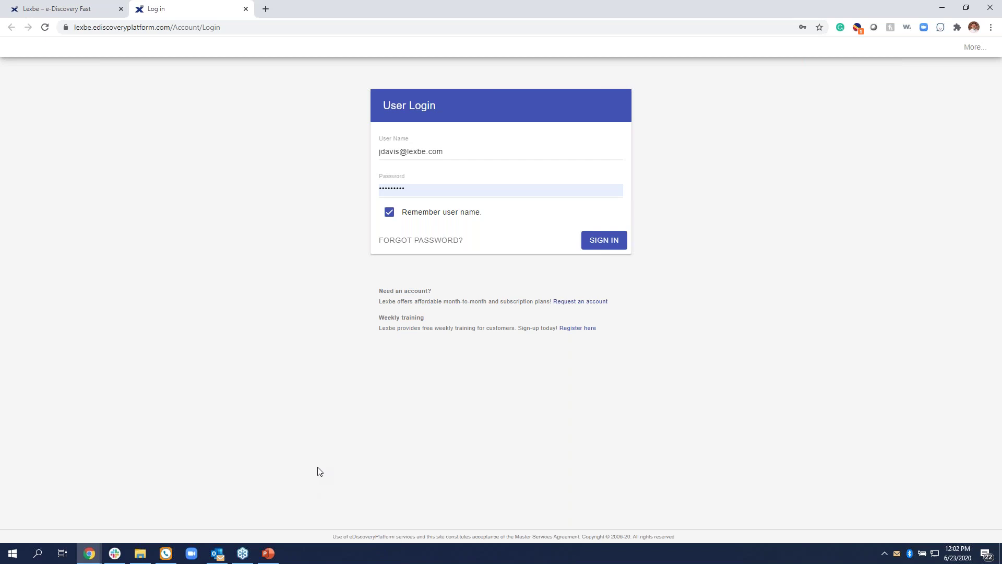
- Sign in with the prefilled credentials and open the demo case's Ingestion page
click(618, 242)
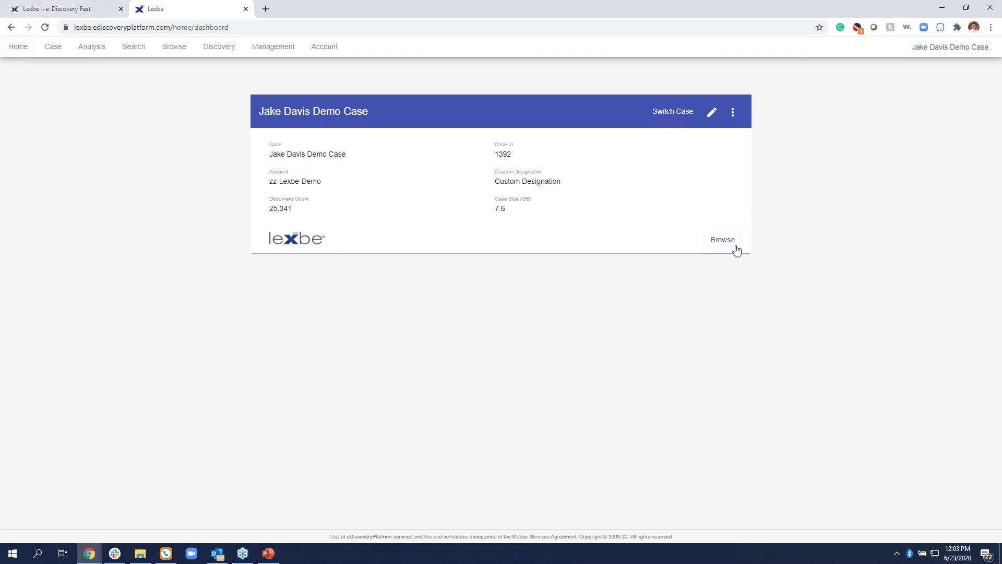
click(733, 113)
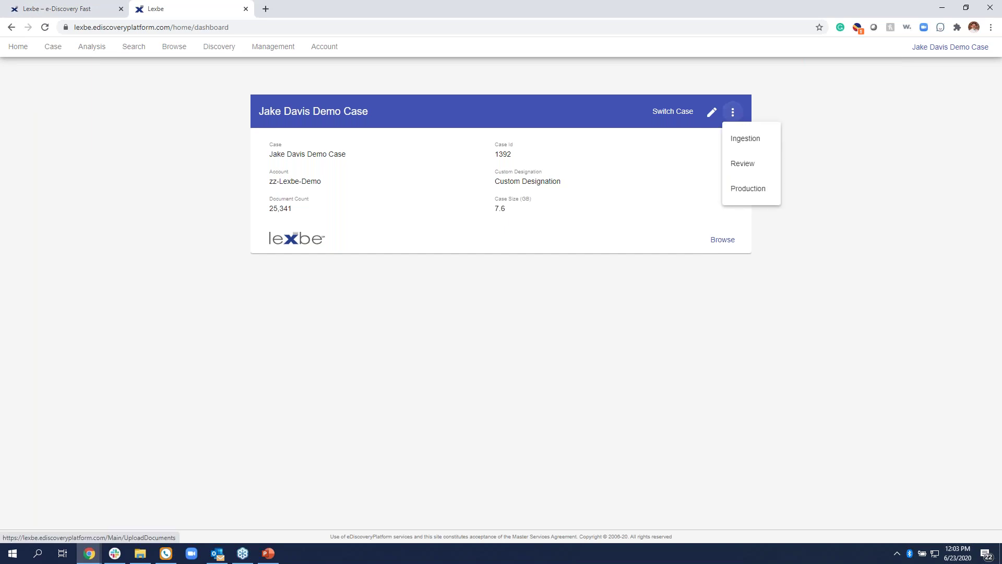
click(759, 145)
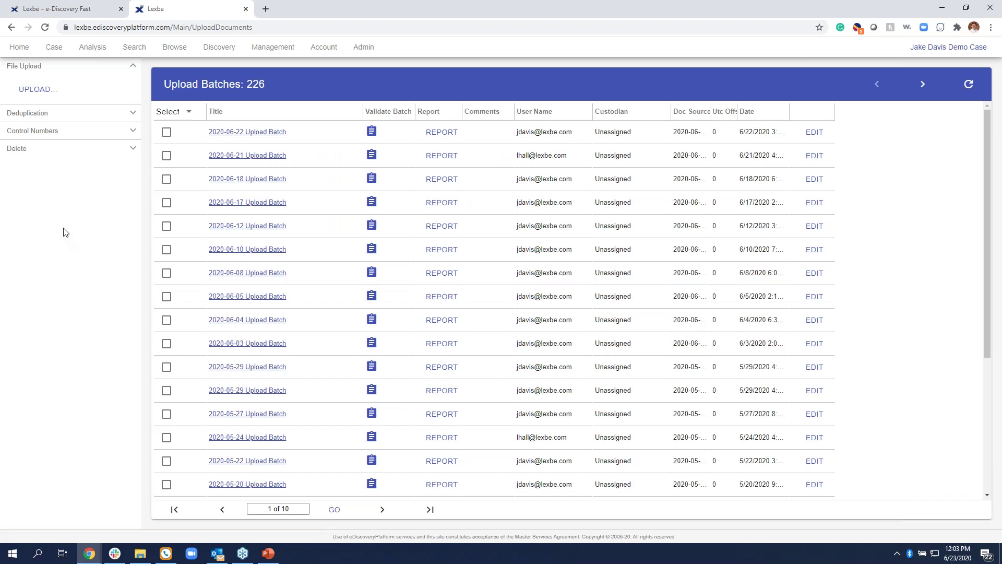
- Start a document upload with the default batch details and OCR on PDFs enabled, and begin choosing files
click(30, 93)
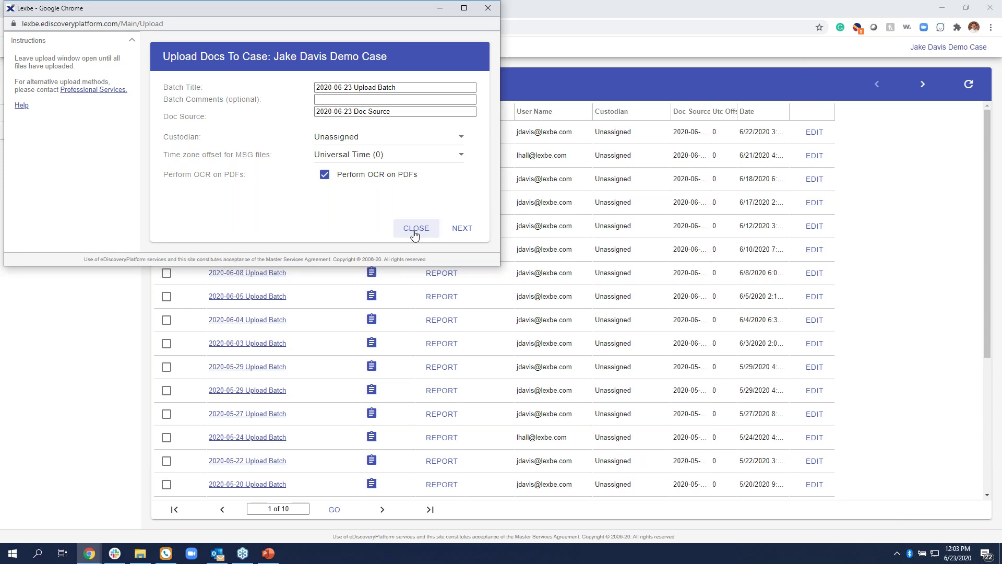
click(462, 231)
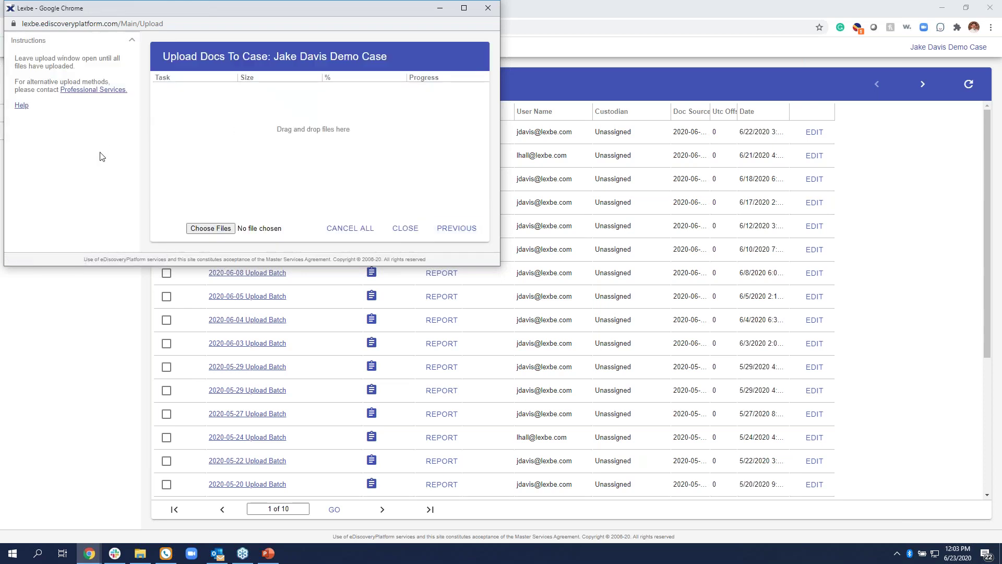
click(220, 233)
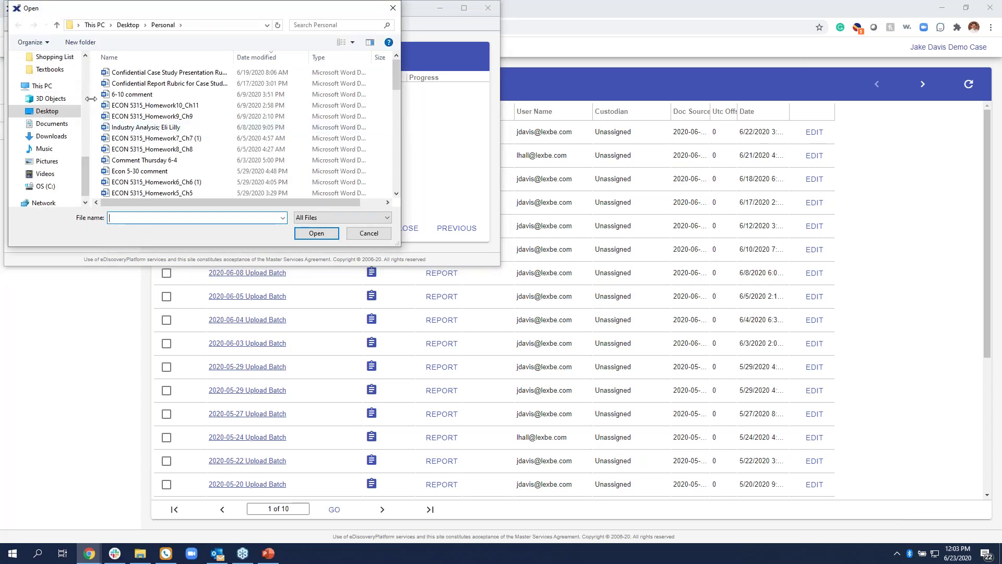
- Browse to the IMAGES folder inside Personal > Production, then dismiss the file selection and minimise the upload window
drag(90, 100, 21, 100)
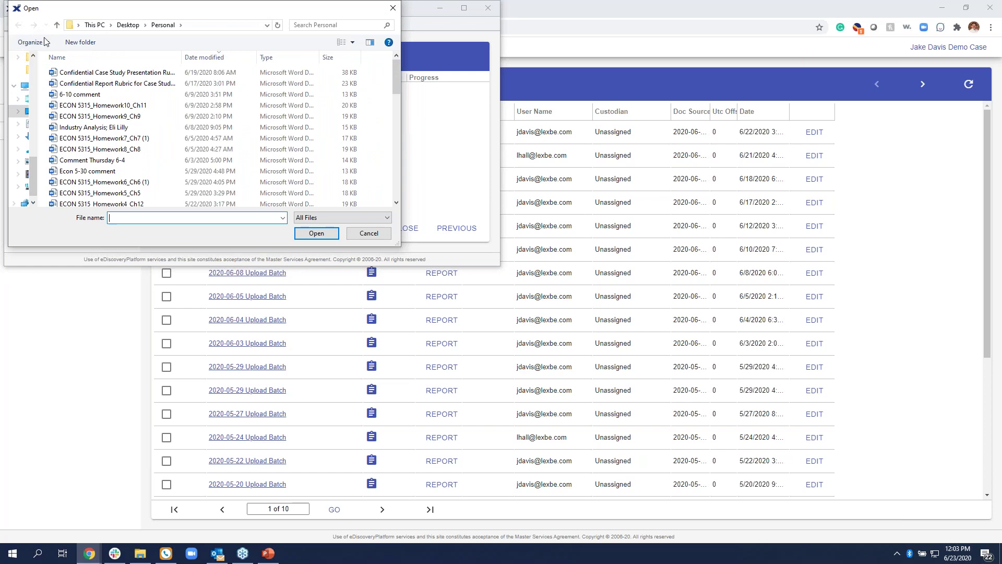
scroll(87, 106, down, 7)
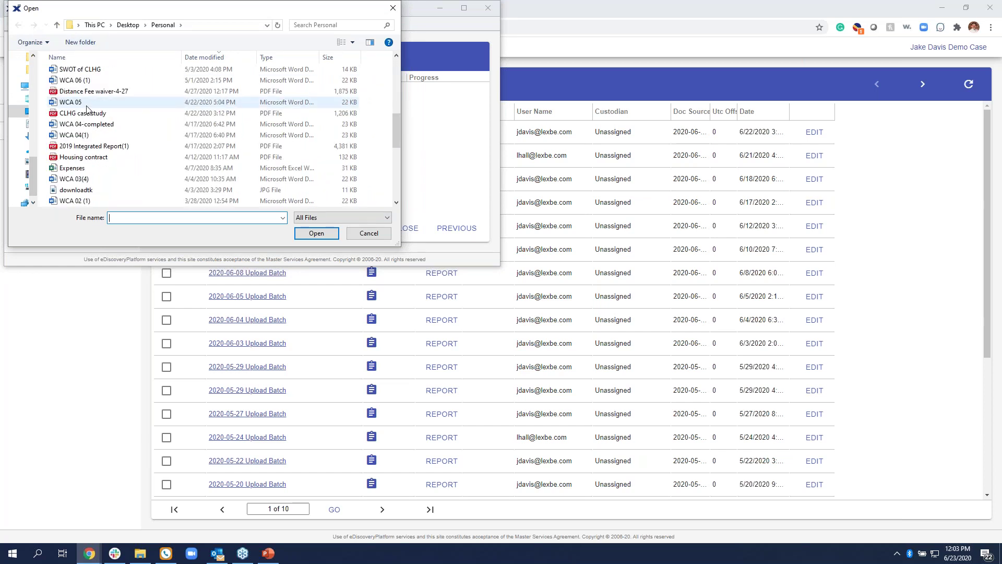
scroll(87, 108, down, 5)
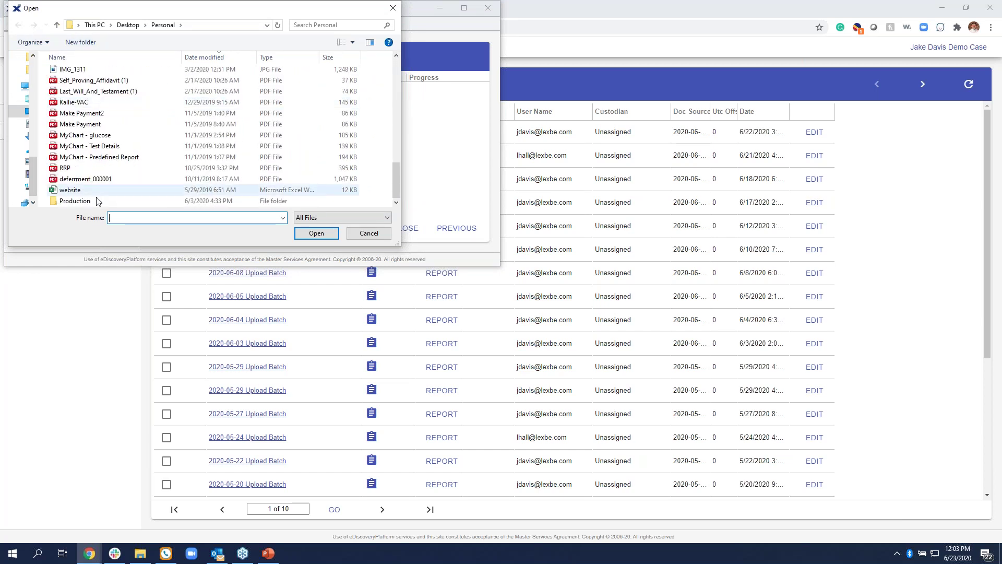
double_click(92, 202)
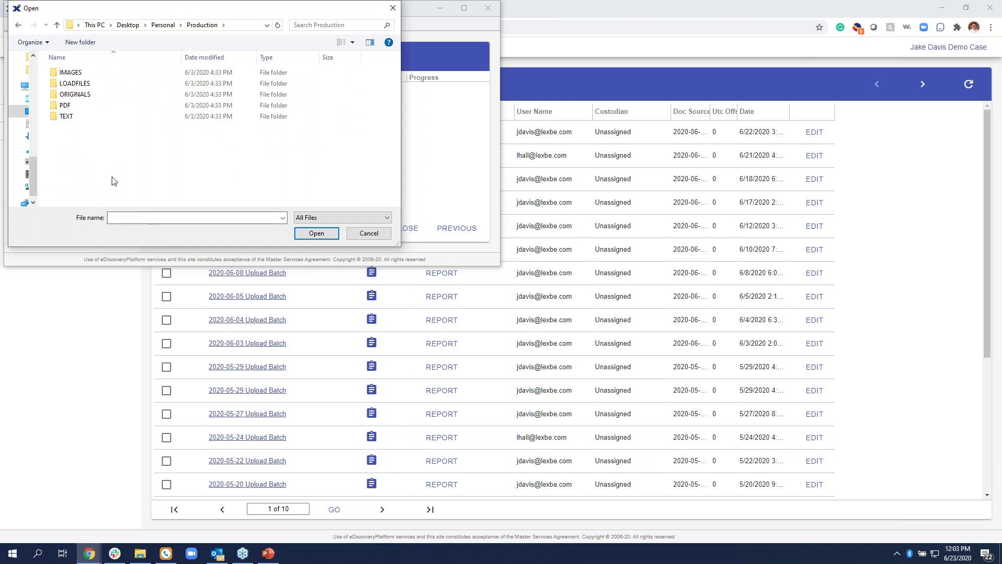
double_click(78, 75)
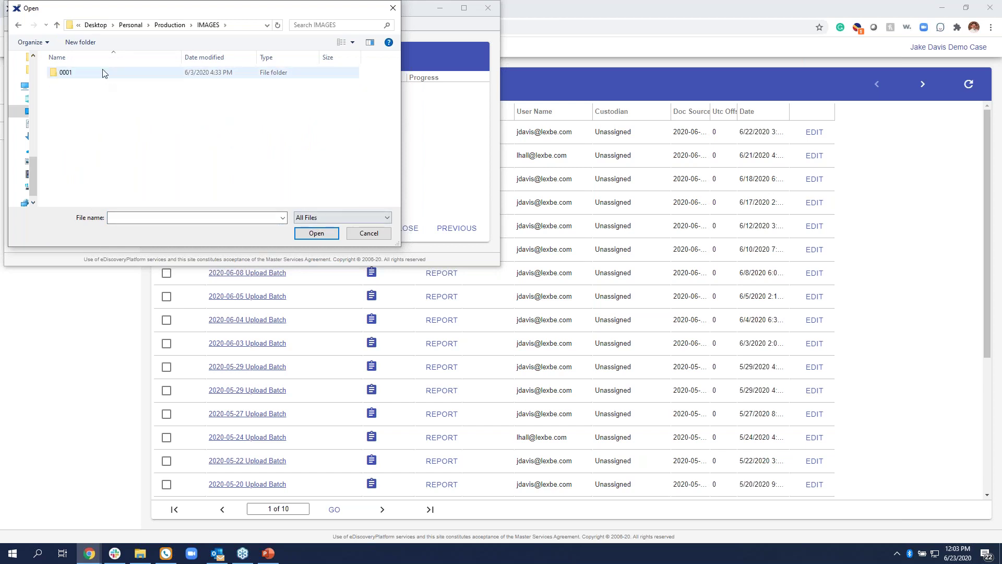
click(105, 76)
click(487, 187)
click(392, 8)
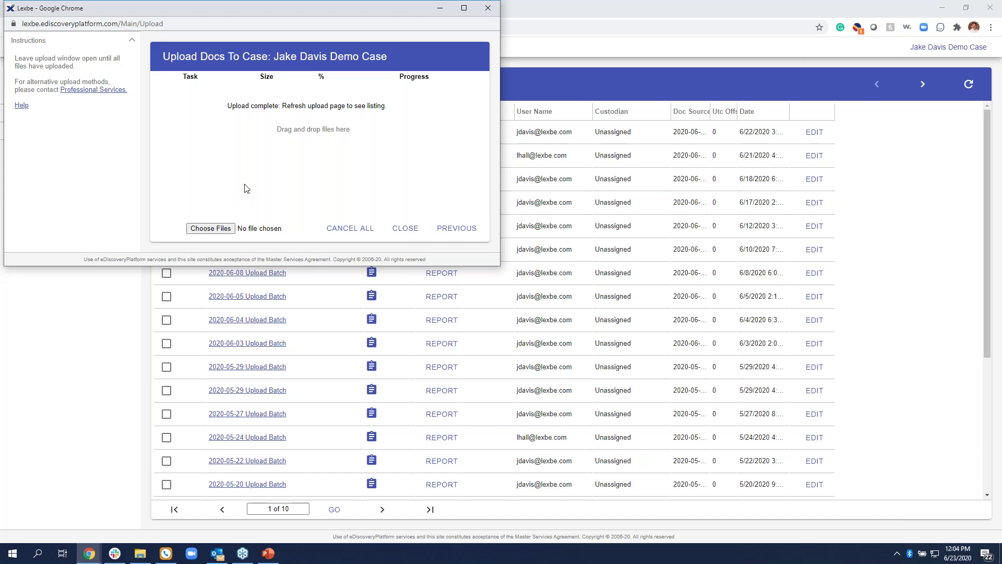
click(438, 11)
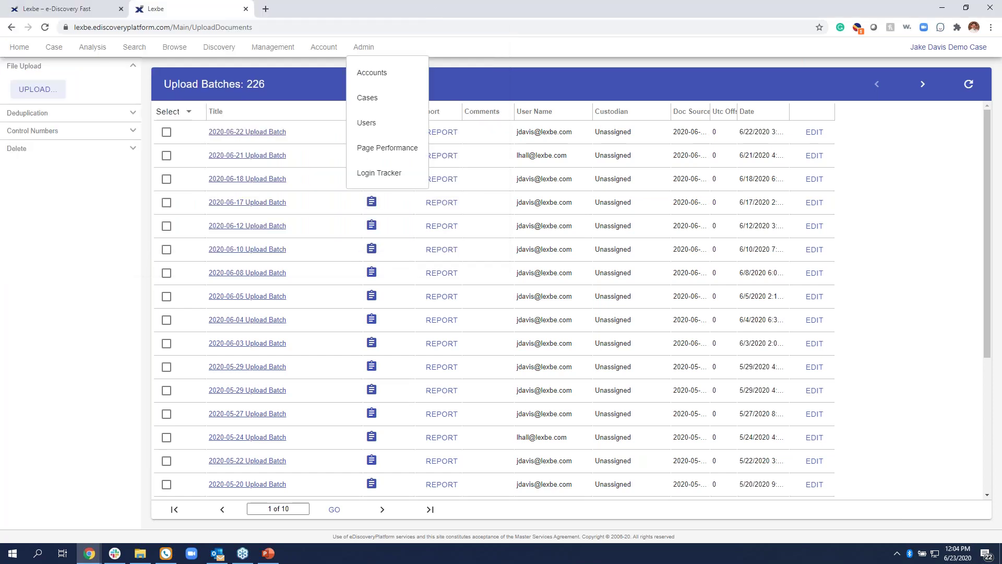
- Review the Deduplication options for the case documents and collapse them again
click(60, 112)
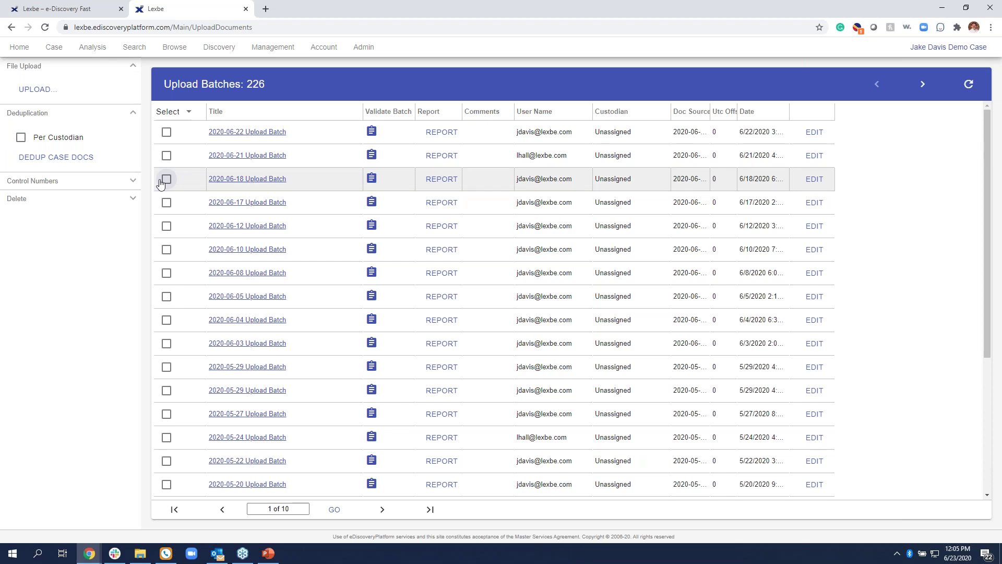
click(133, 115)
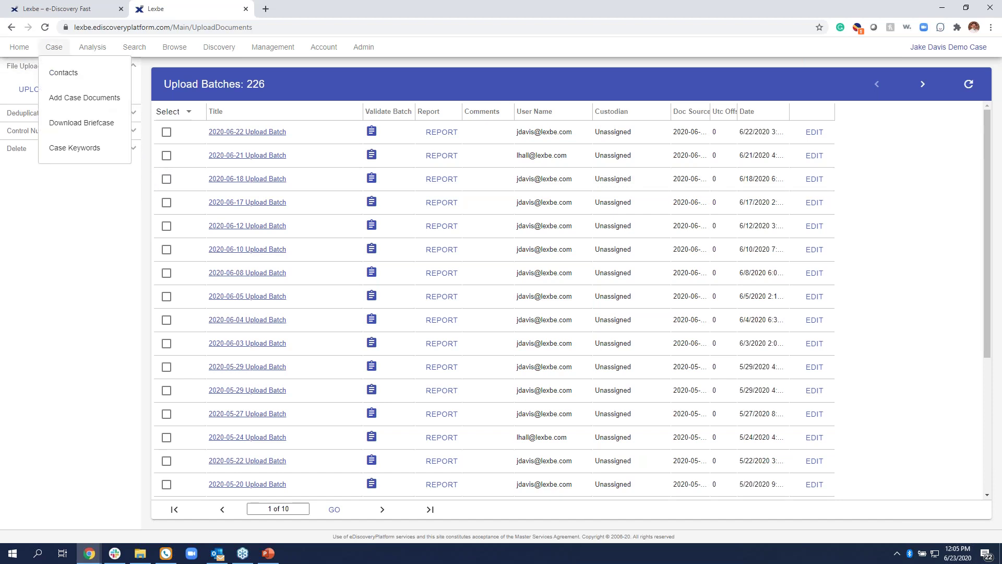
- Browse the case documents, check the document total, and open 00-07-25-KW Bullet 1 in the viewer
click(182, 53)
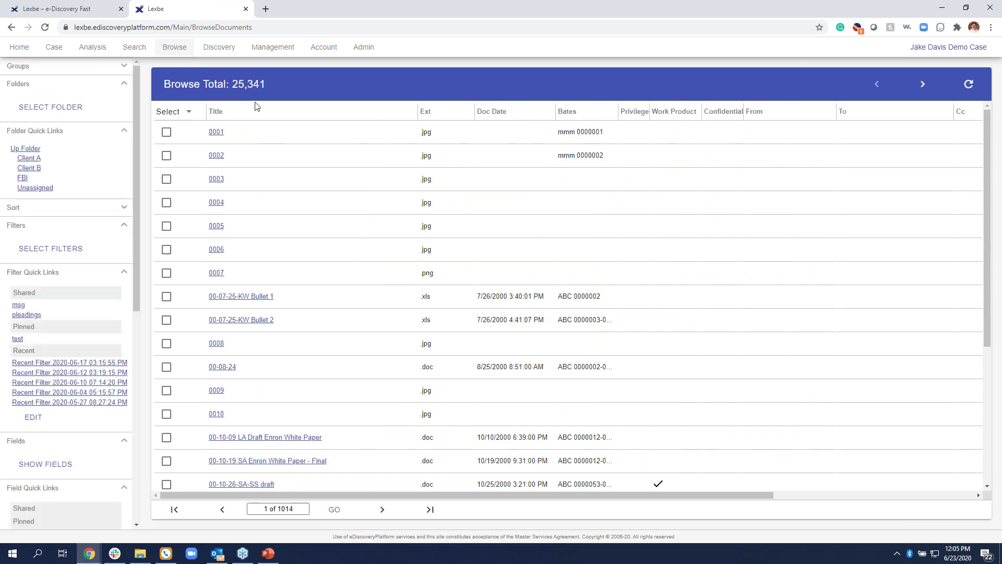
drag(233, 84, 283, 83)
click(288, 86)
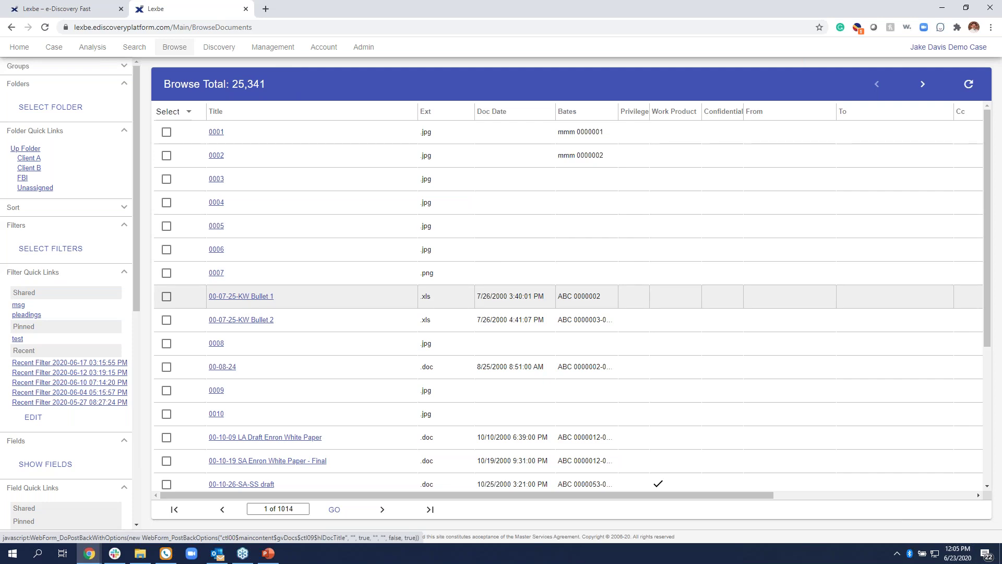
click(241, 296)
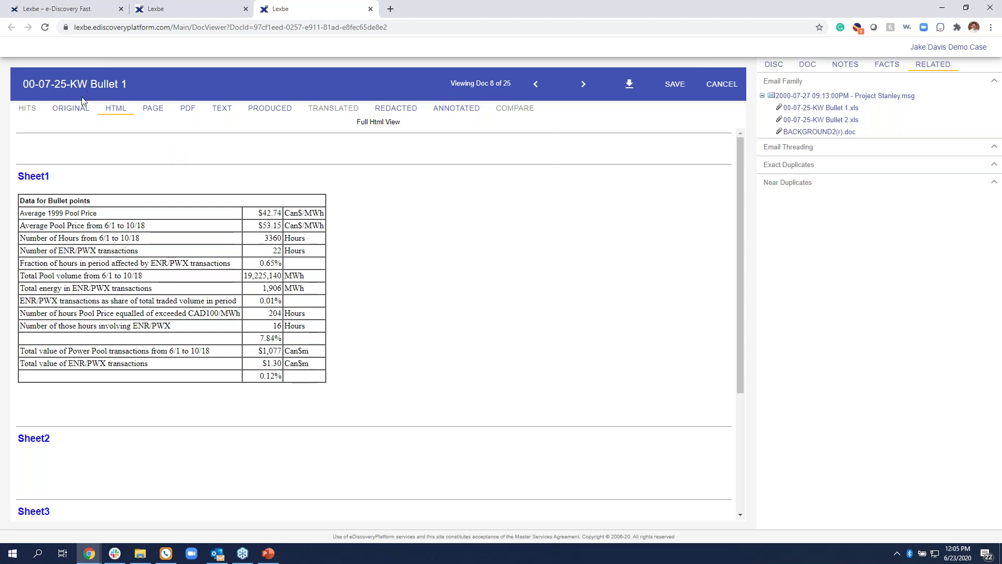
- View the 00-07-25-KW Bullet 1 spreadsheet in its original, page, PDF and text versions
click(73, 111)
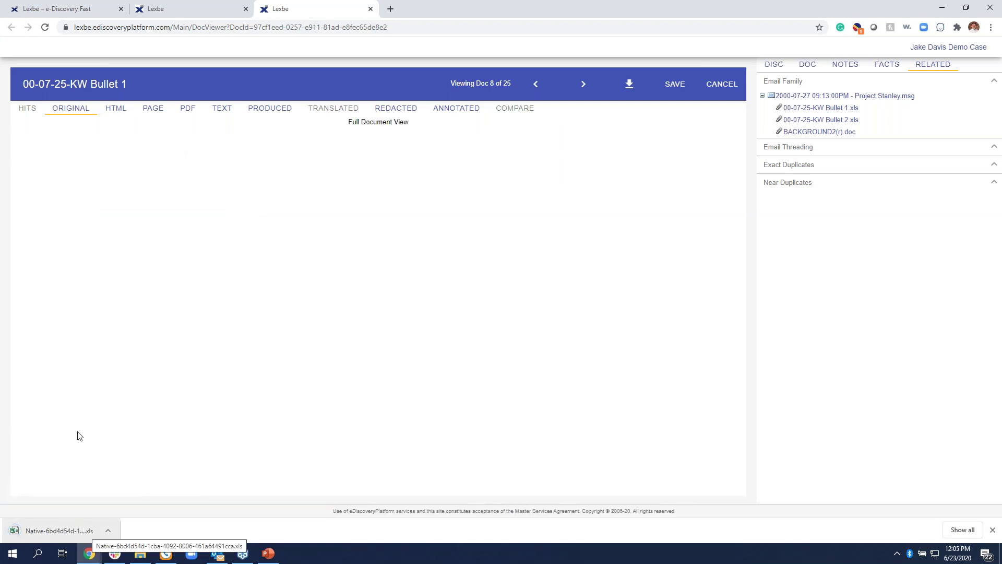
click(157, 115)
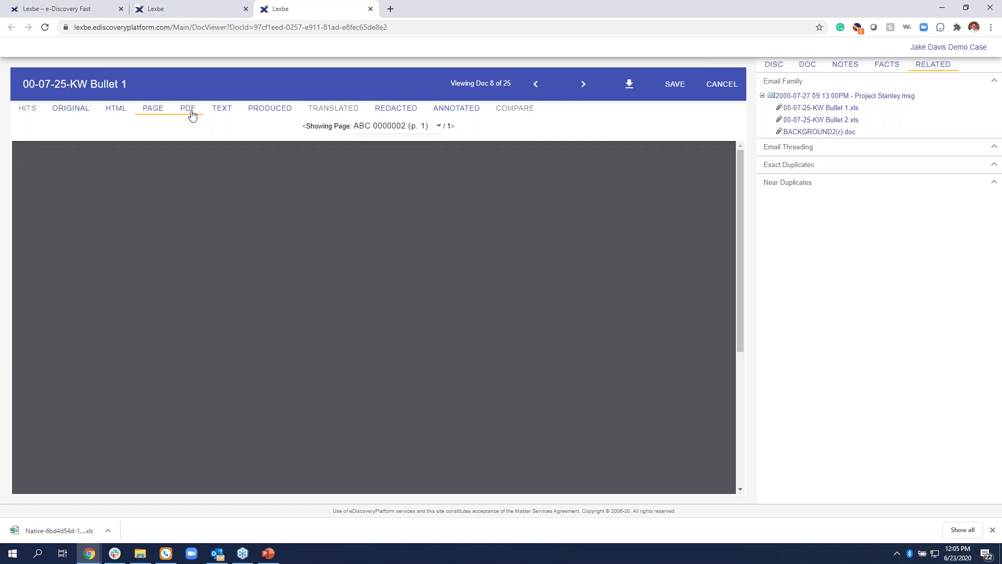
click(189, 111)
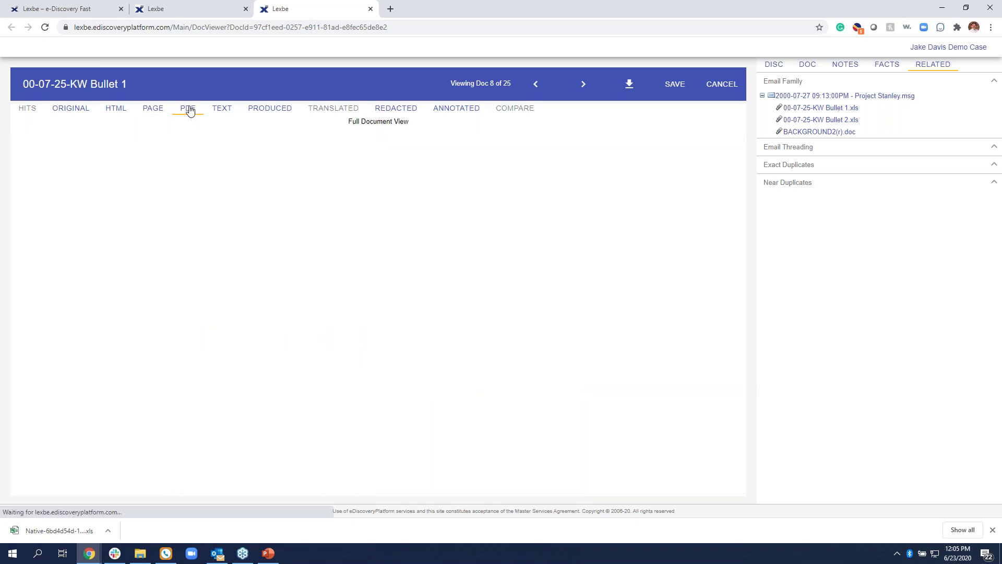
click(220, 108)
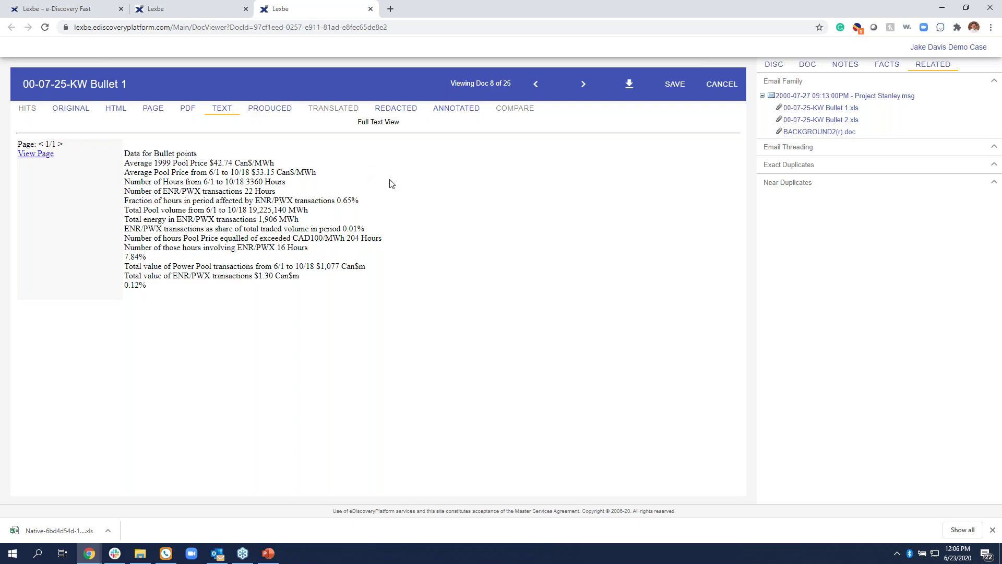
- Examine the document's discovery coding options, metadata and custom field sections
click(782, 64)
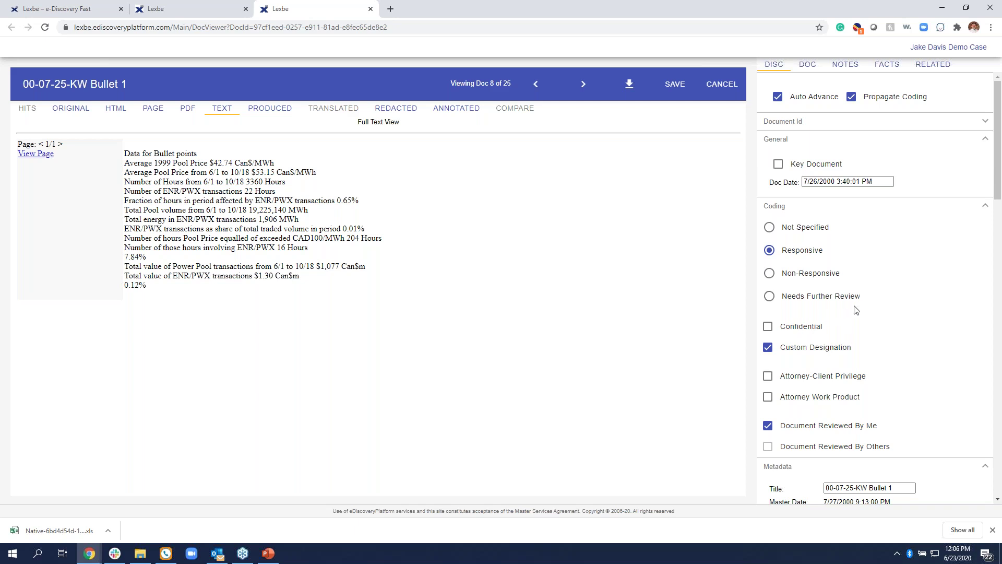
scroll(859, 309, down, 2)
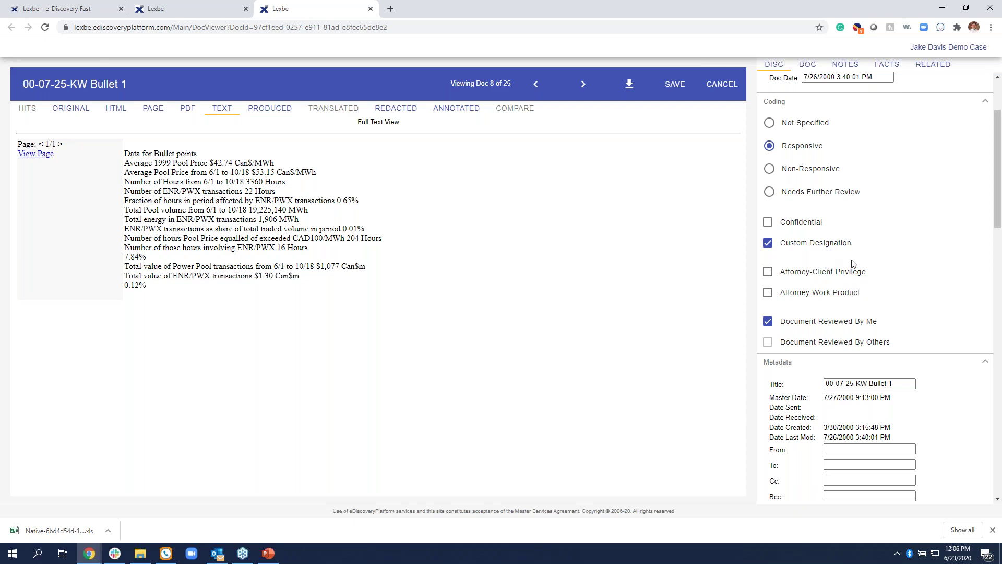
scroll(873, 273, down, 1)
scroll(873, 273, down, 3)
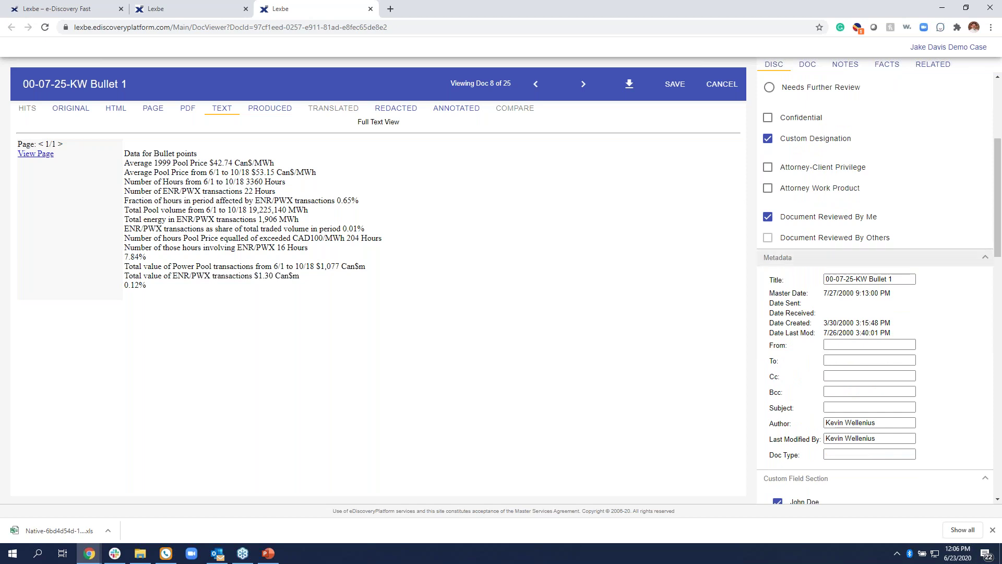
scroll(785, 277, down, 4)
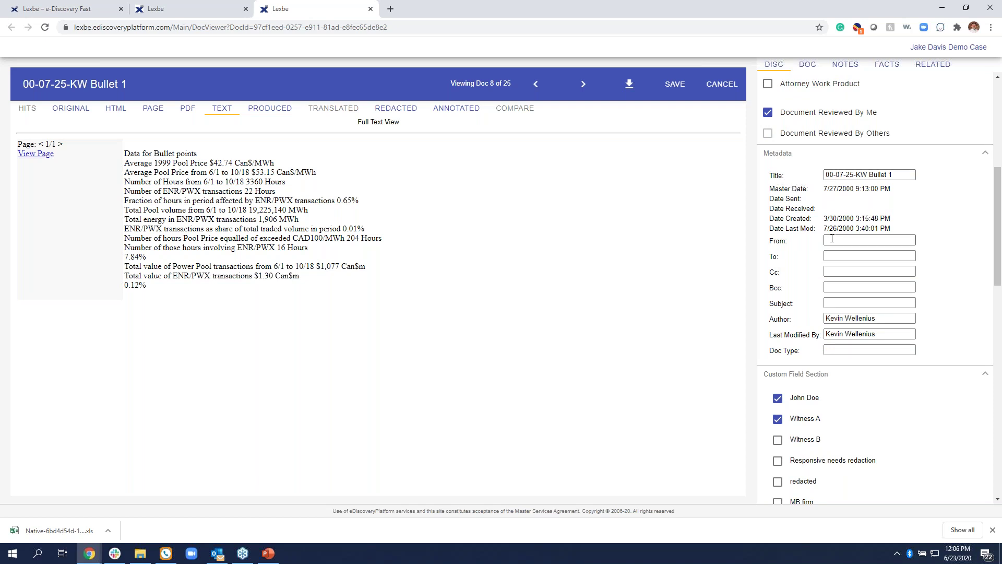
scroll(808, 184, down, 4)
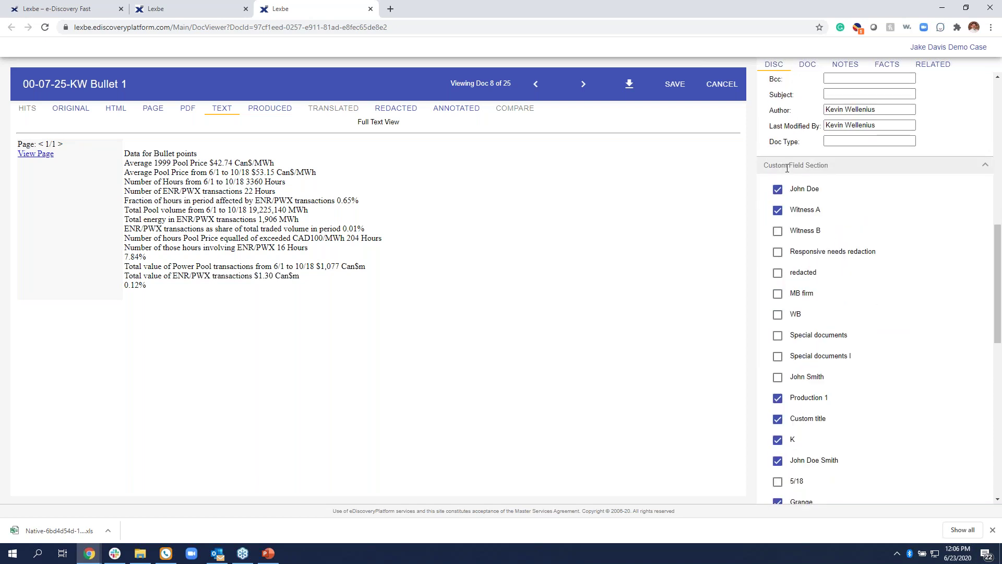
scroll(799, 180, down, 8)
scroll(787, 174, down, 3)
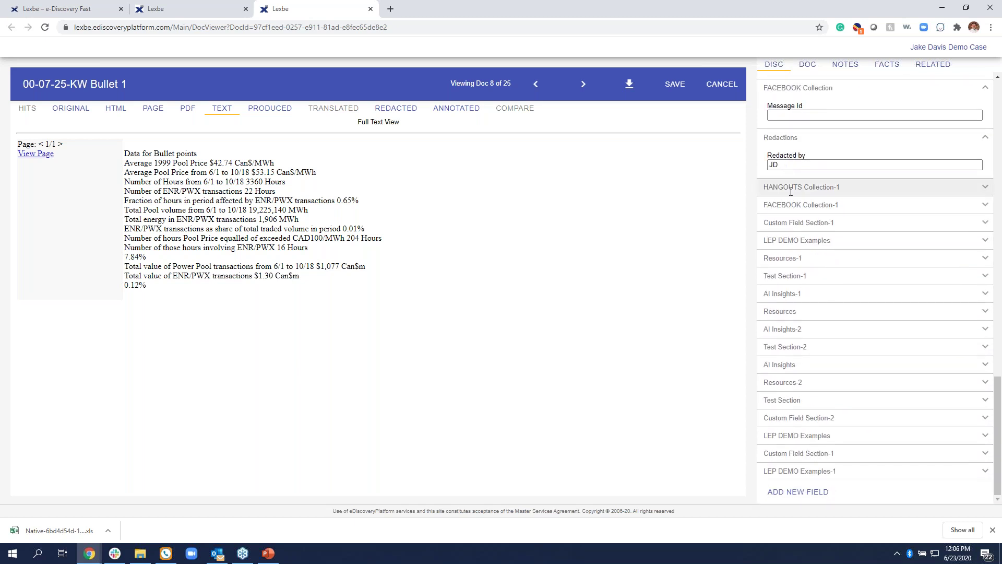
- Add a new checkbox coding field titled 6/23 to the Custom Field Section
click(820, 497)
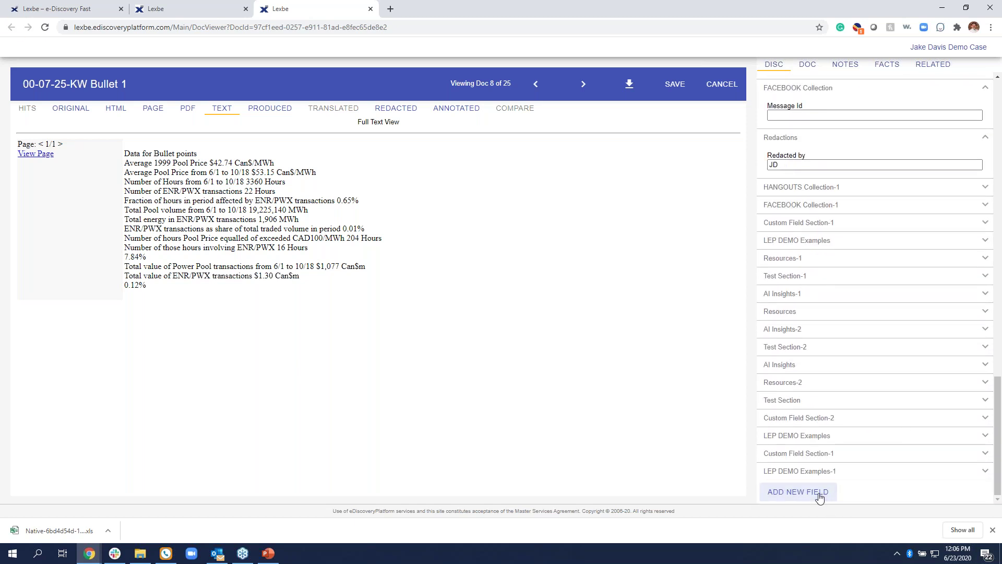
click(491, 238)
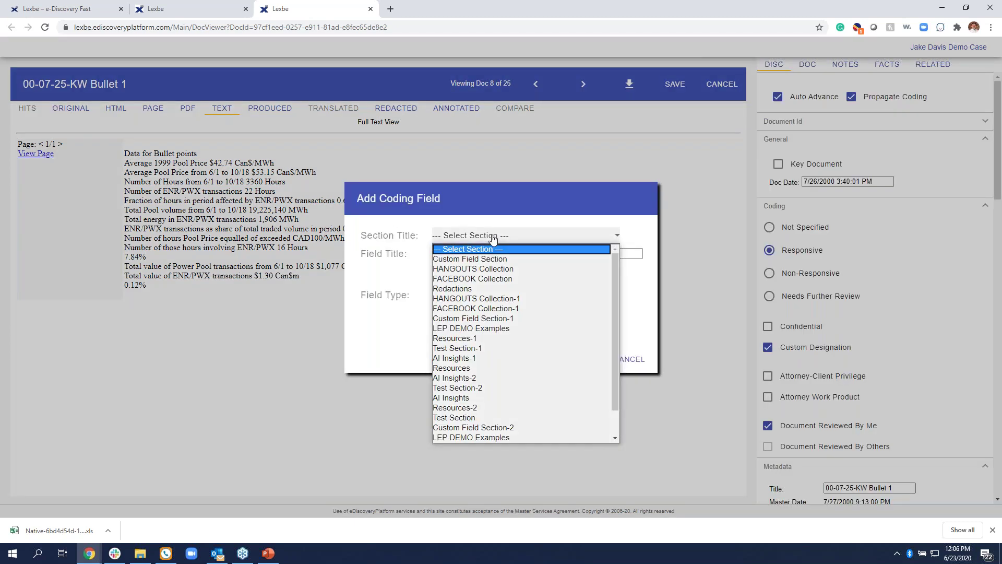
click(509, 259)
click(506, 254)
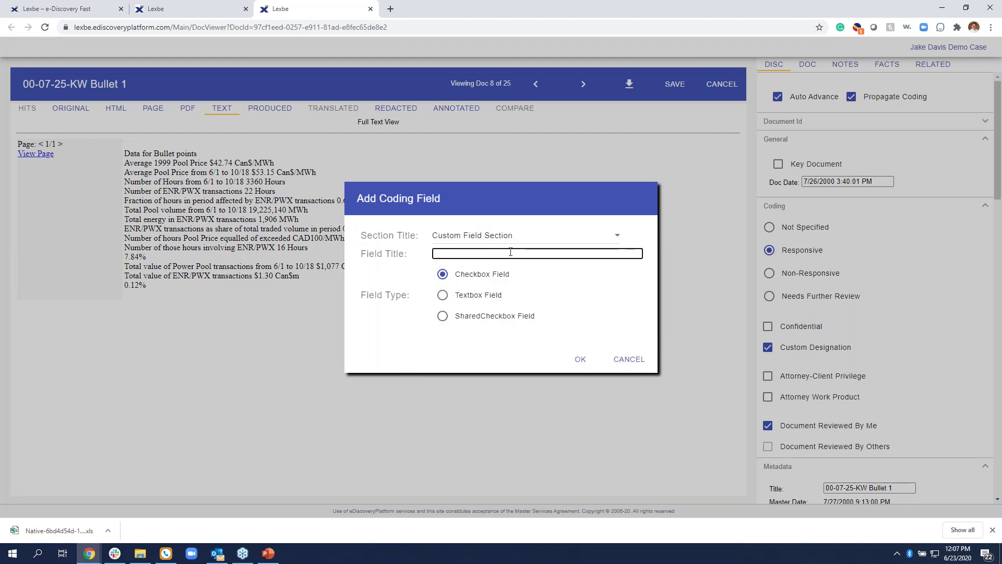
text(6/23)
click(587, 363)
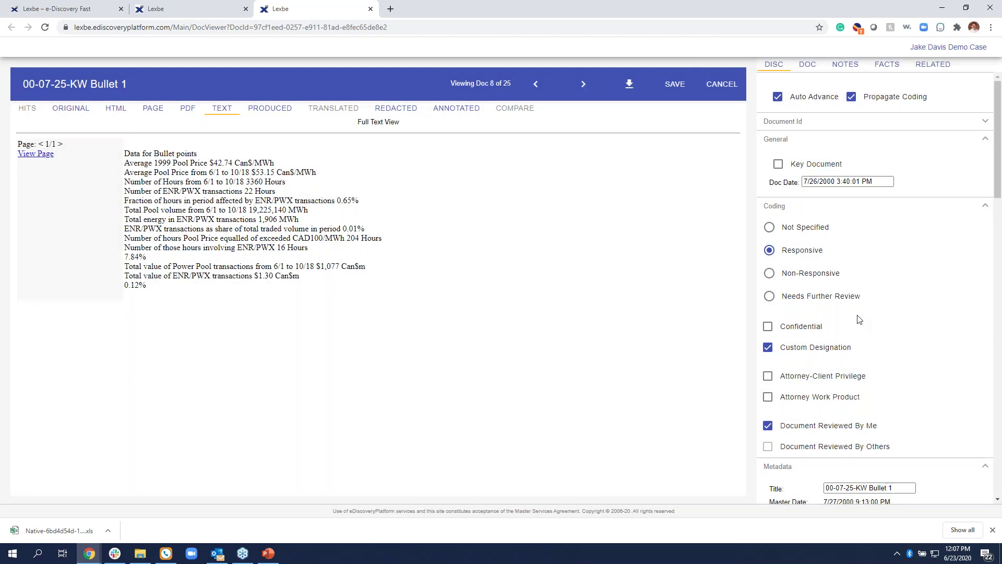
- Tag 00-07-25-KW Bullet 1 with the 6/23 custom field and save its coding
scroll(859, 319, down, 15)
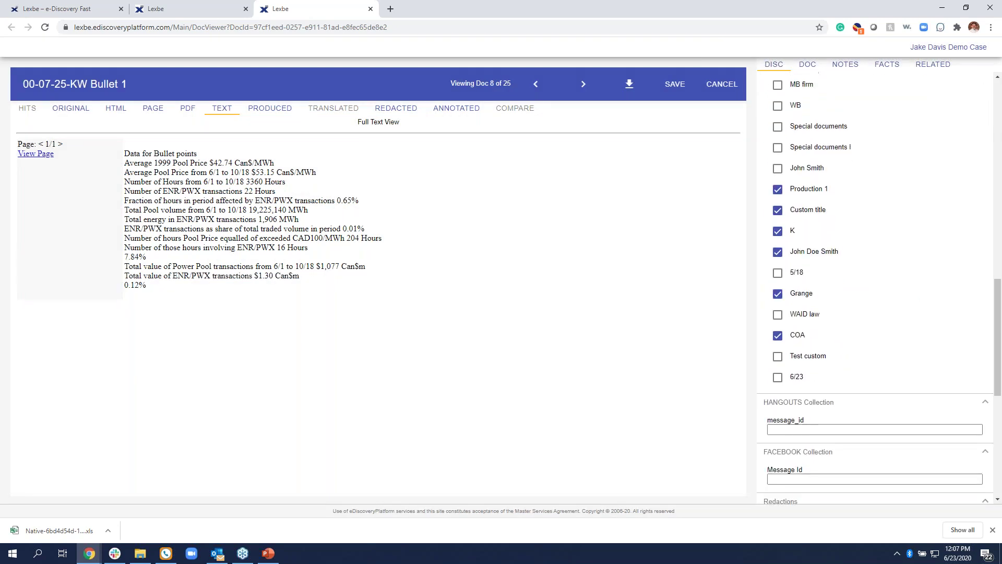
click(778, 378)
click(674, 90)
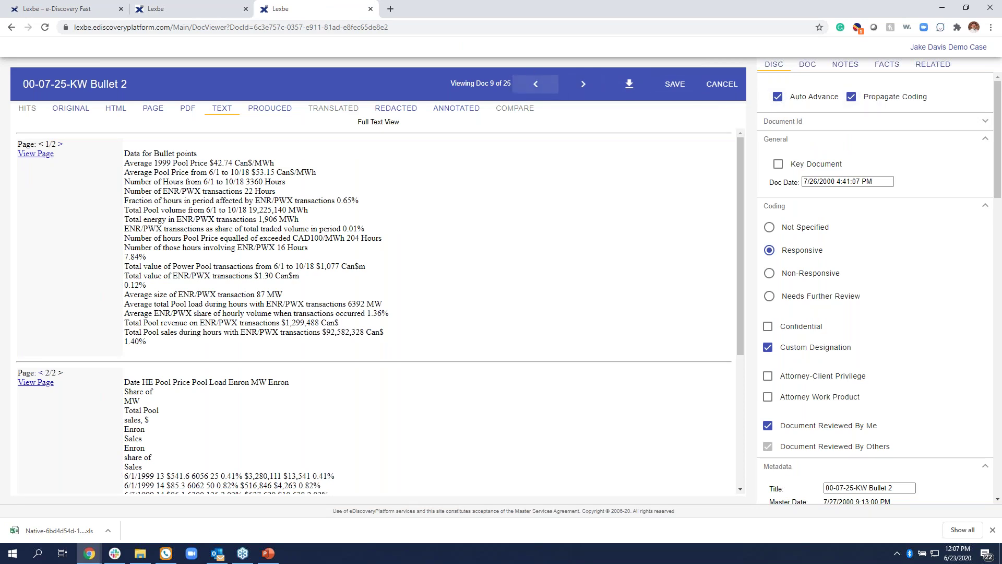
- Open the redaction editor for 00-07-25-KW Bullet 2 and delete the existing redaction on its first page
click(808, 68)
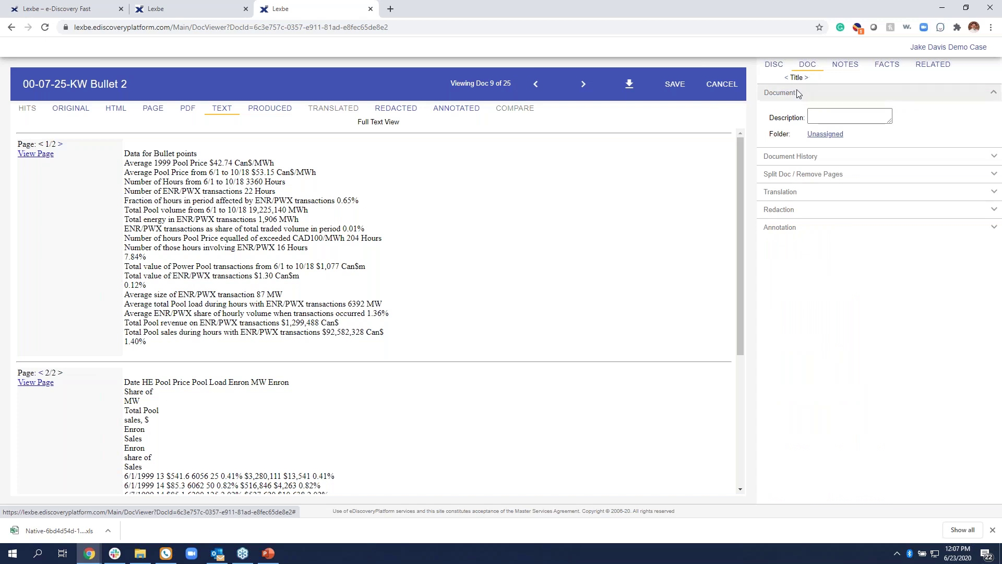
click(796, 208)
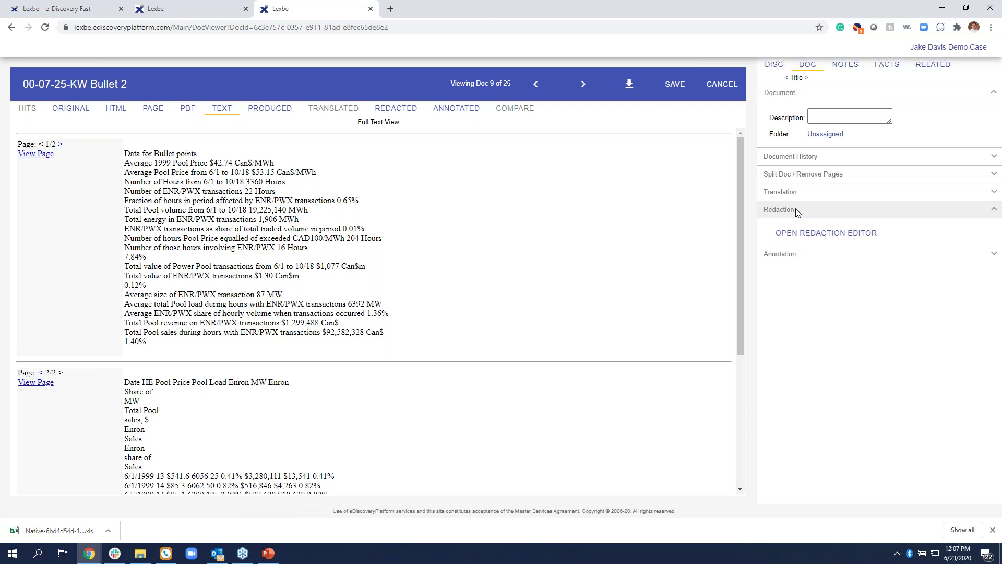
click(817, 238)
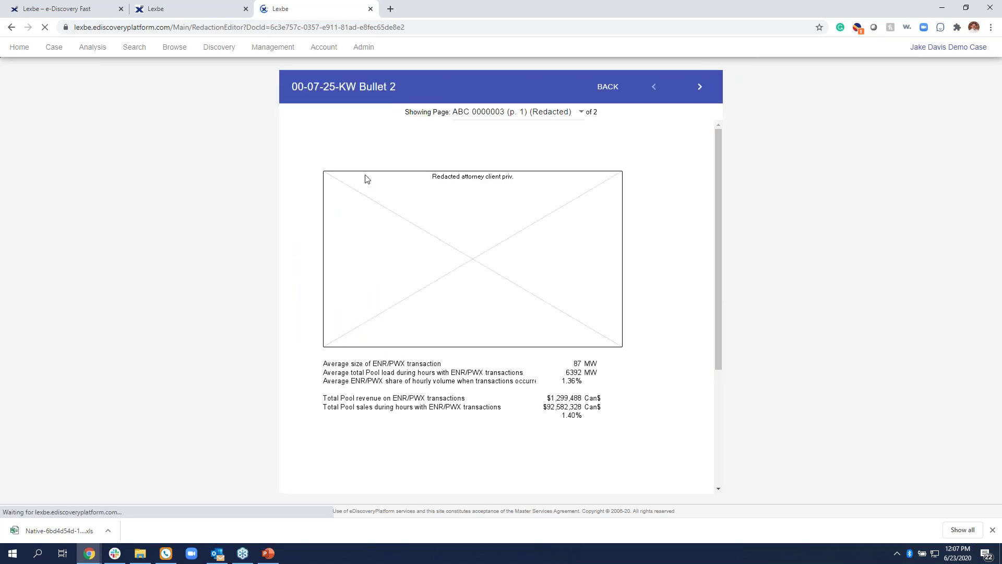
click(463, 193)
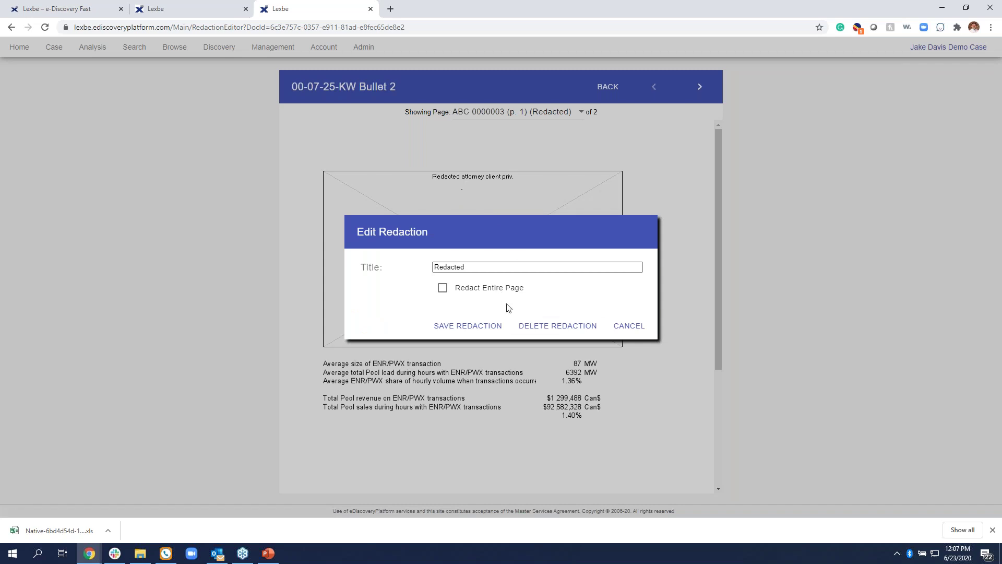
click(576, 333)
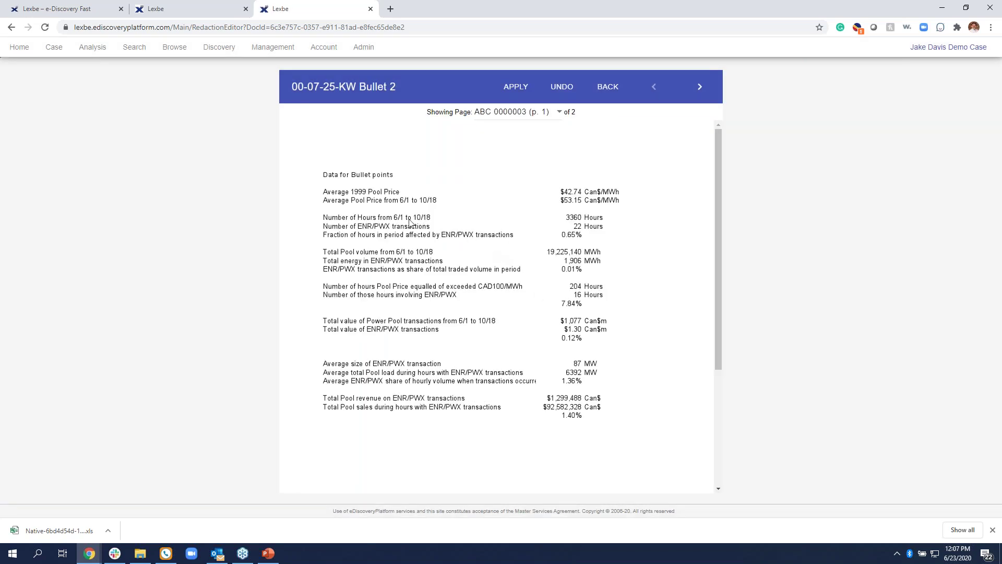
- Redact the first page from the Data for Bullet points heading through the total value rows, titled "Redacted attorney client priv.", and apply it
drag(313, 172, 646, 349)
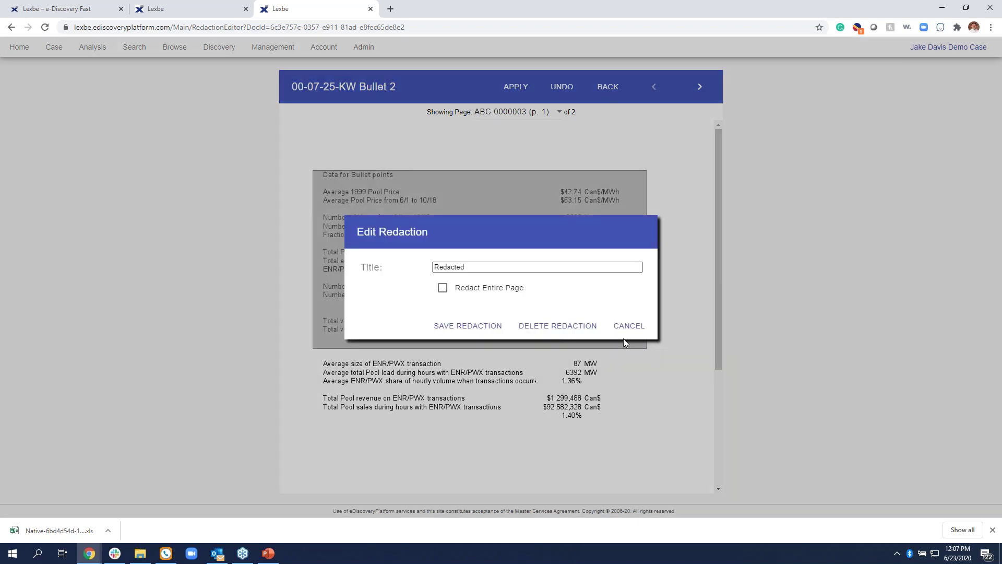
drag(473, 265, 426, 262)
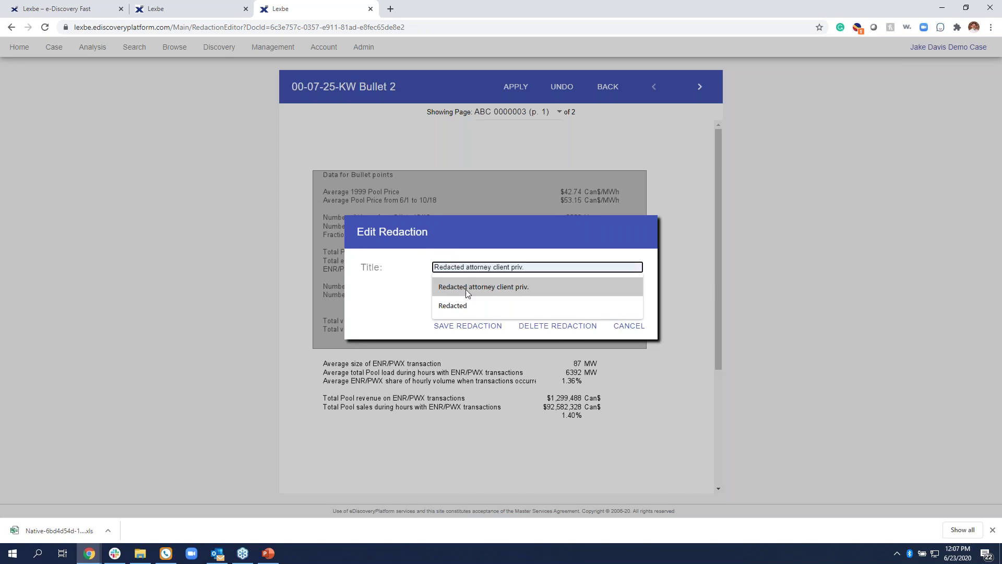
click(479, 292)
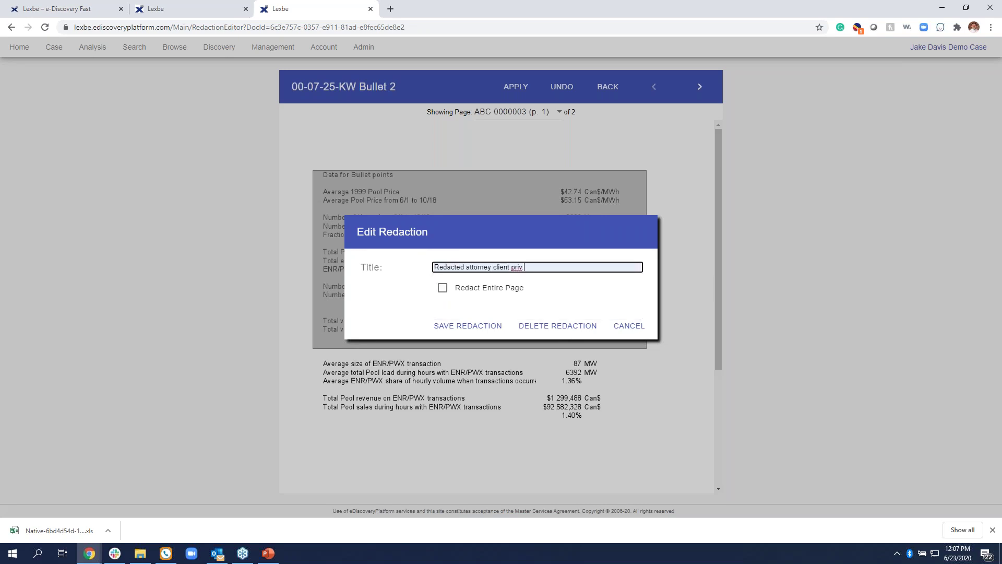
click(489, 324)
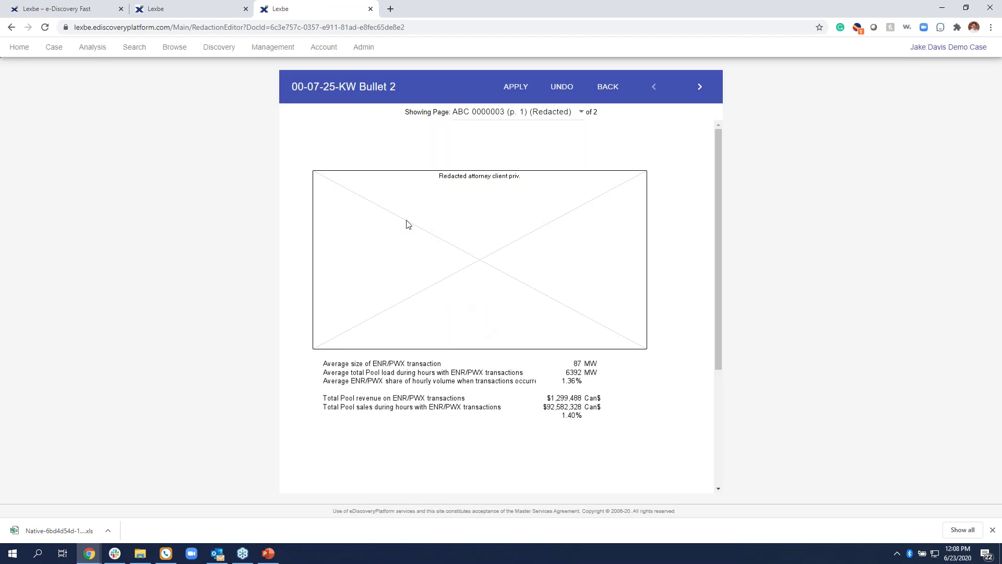
click(515, 89)
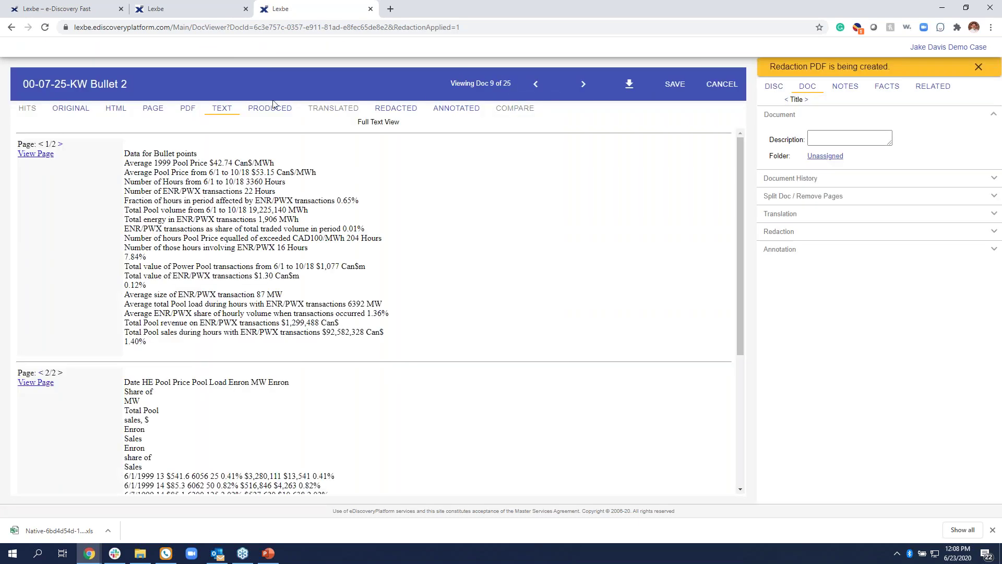
- View the redacted version of 00-07-25-KW Bullet 2 and its unredacted page version
click(398, 112)
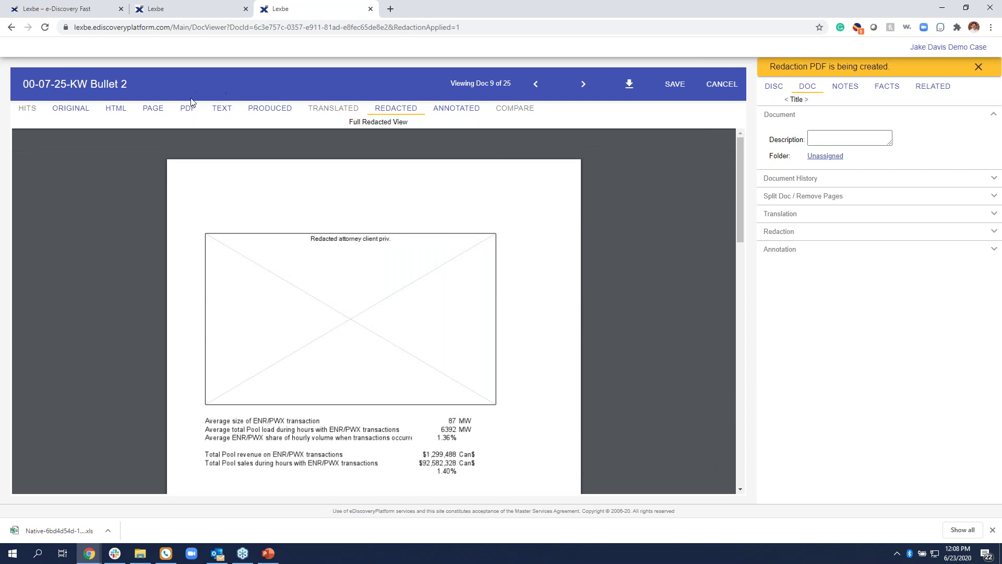
click(161, 113)
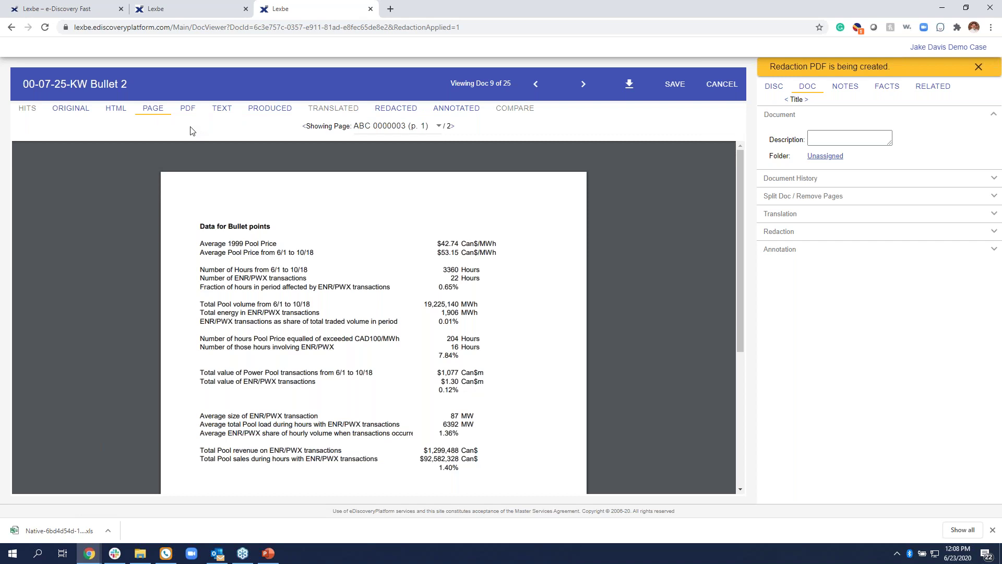
mouse_move(358, 163)
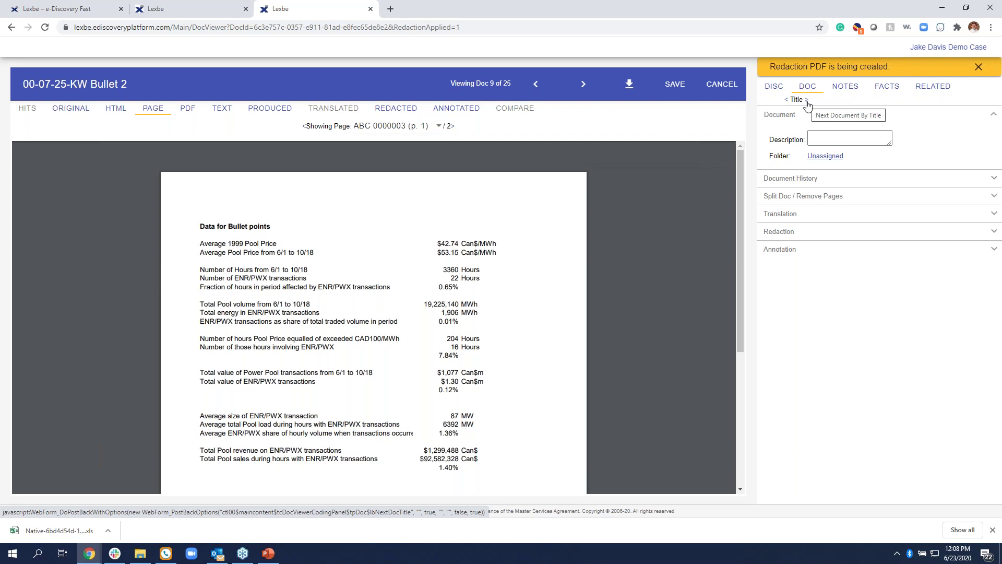
mouse_move(727, 403)
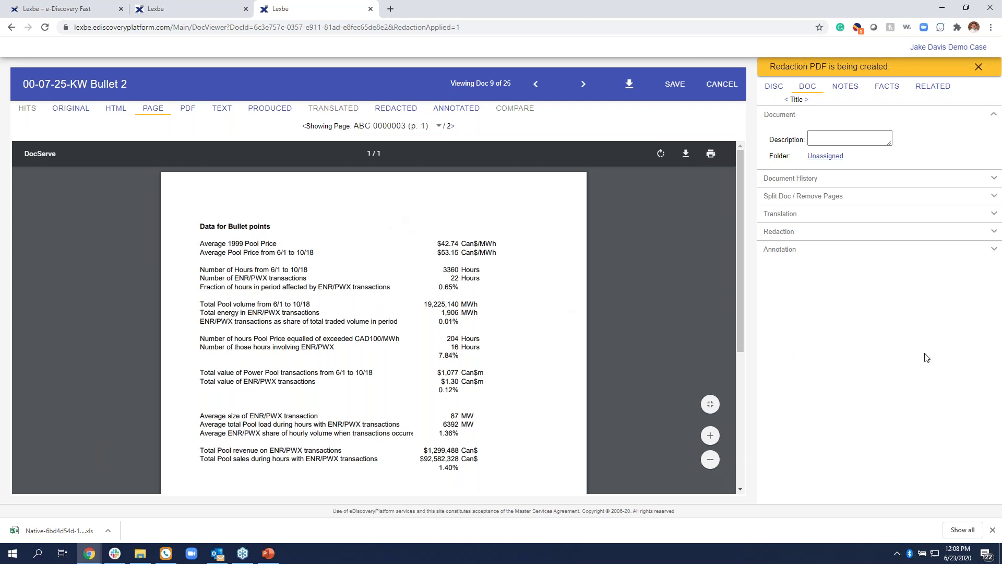
click(948, 47)
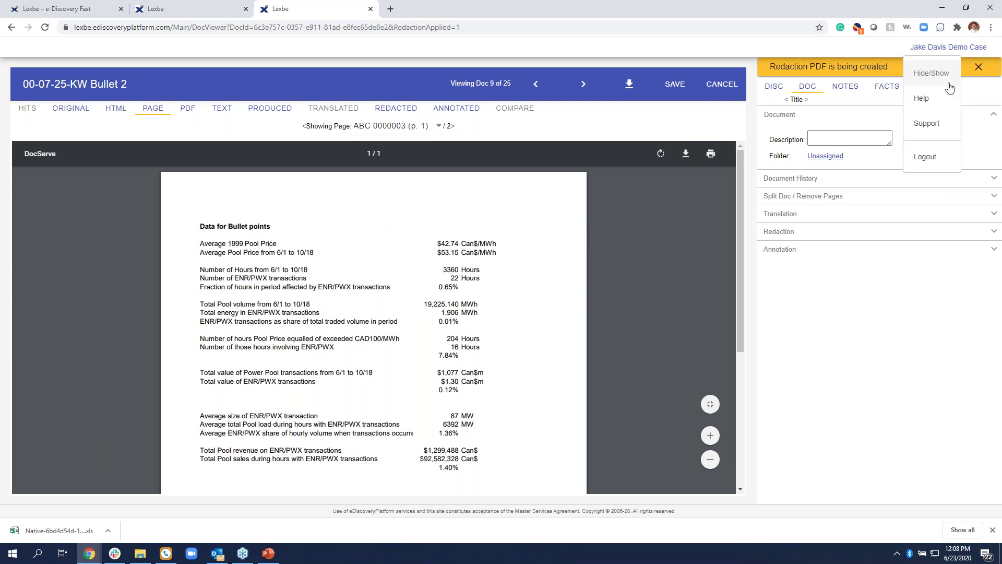
click(972, 500)
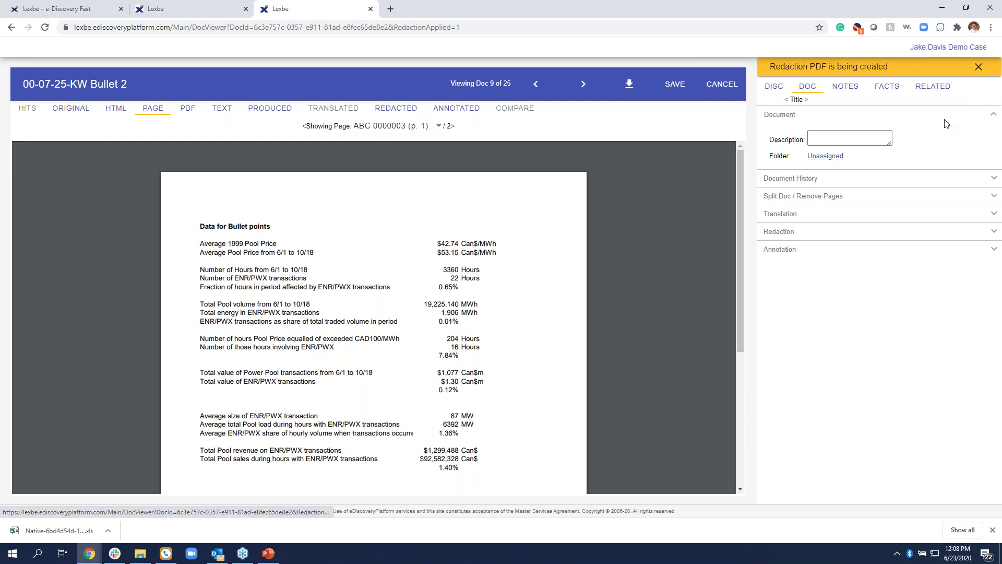
- View the document's related email family and its parent email, Project Stanley, and close the document viewer
click(941, 89)
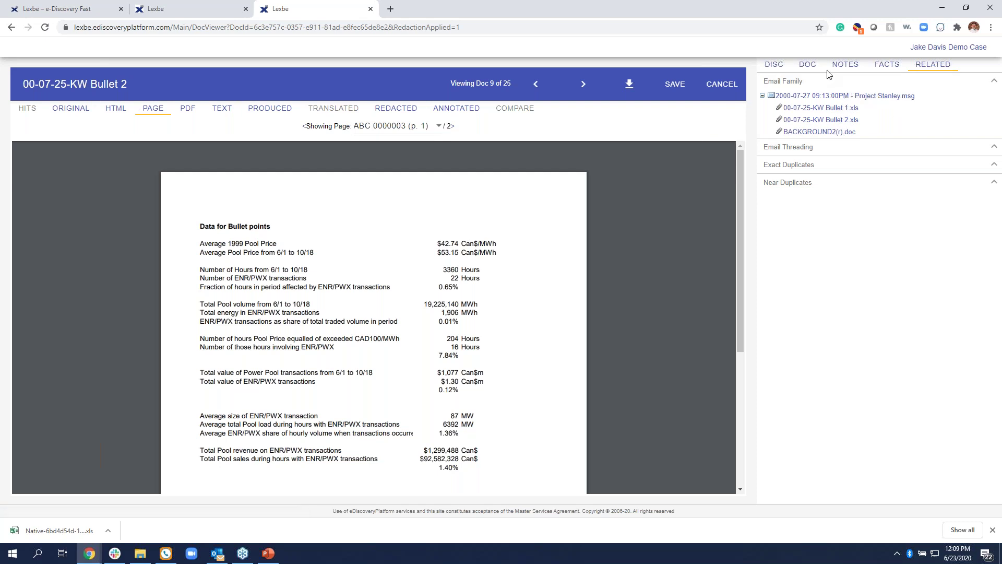
click(887, 97)
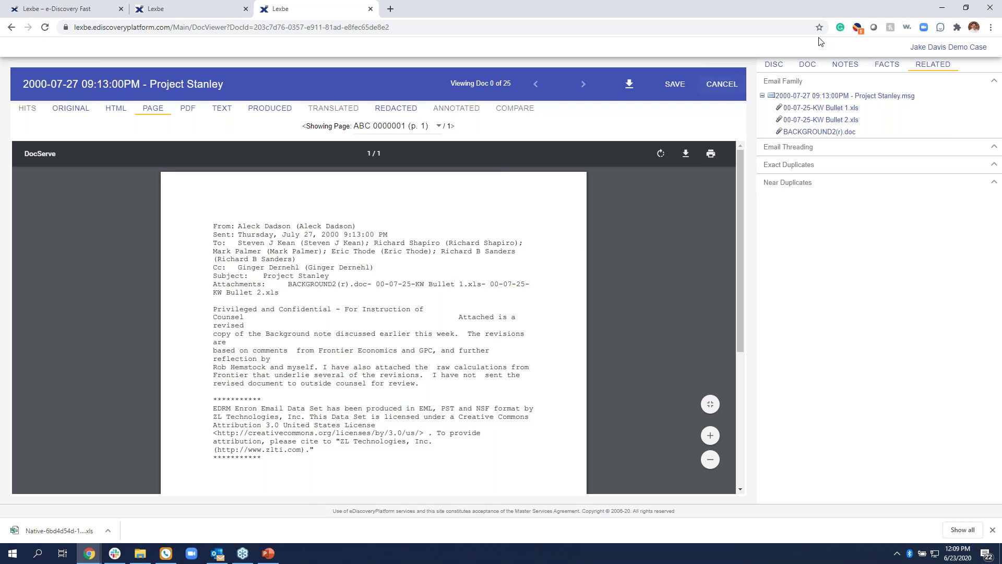
click(370, 9)
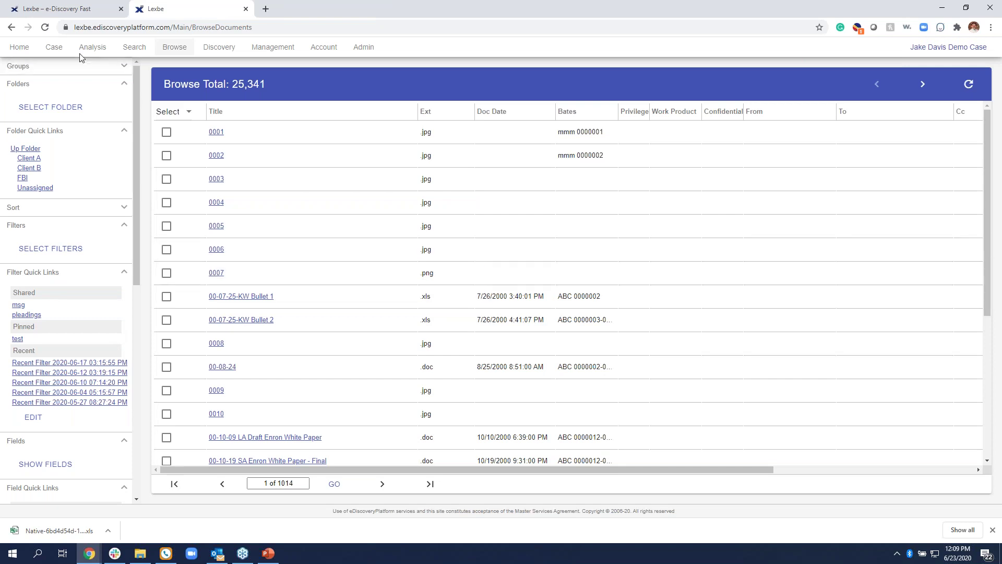
- Return to the case dashboard and switch to the Email Threading Demo case
click(21, 47)
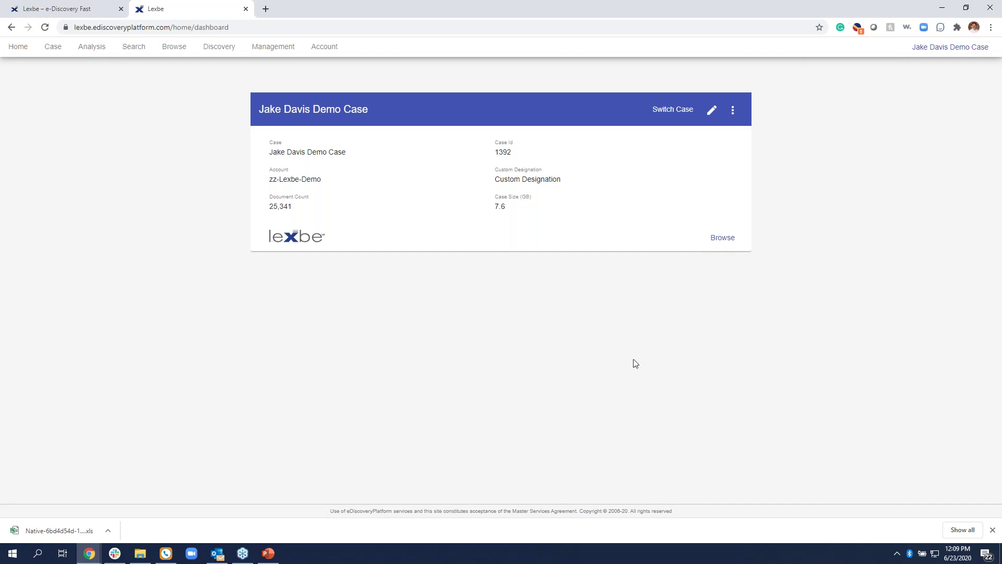
click(676, 110)
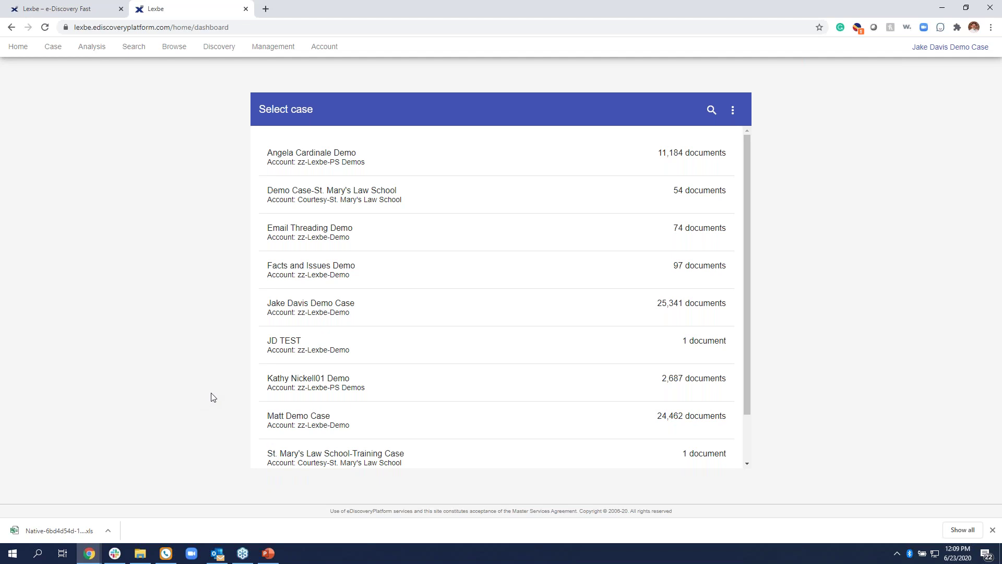
click(331, 228)
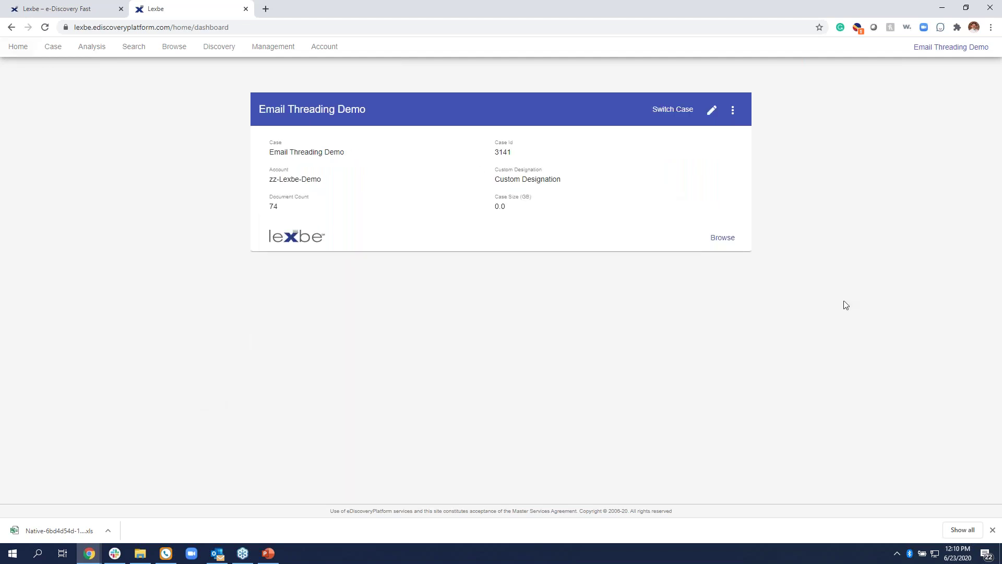
- Browse the case's documents by email thread group and list the emails of the Re Test Email-d thread
click(722, 238)
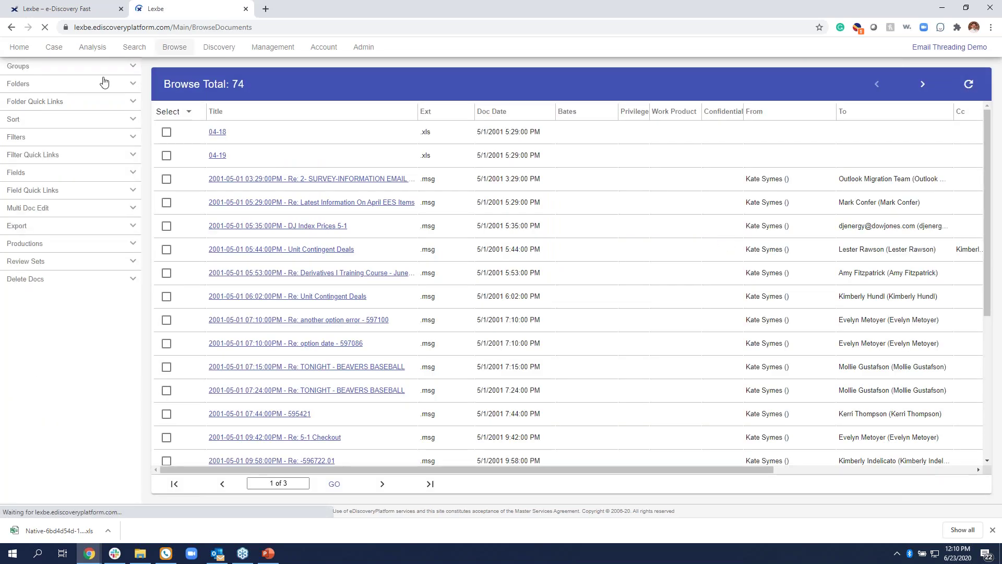
click(111, 73)
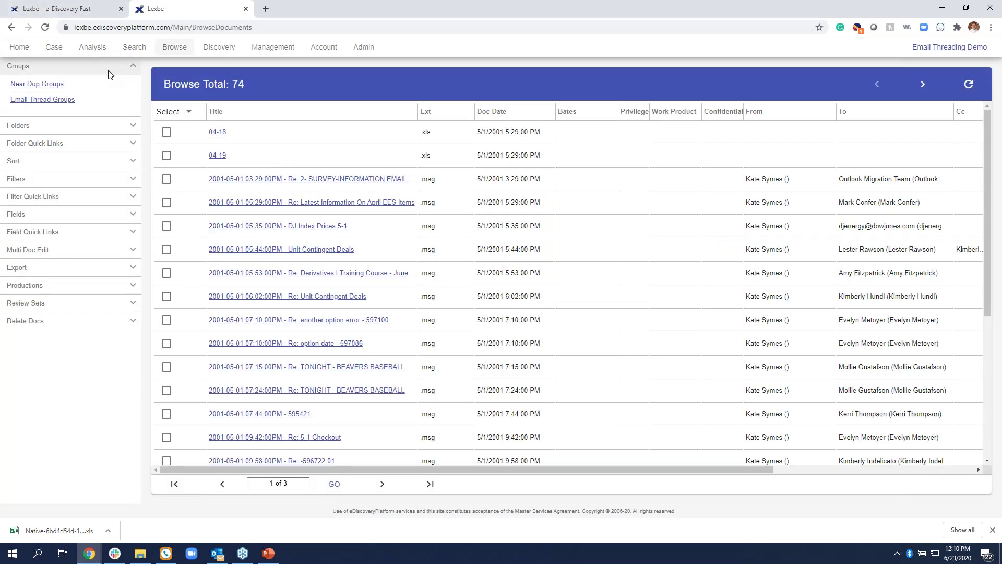
click(57, 100)
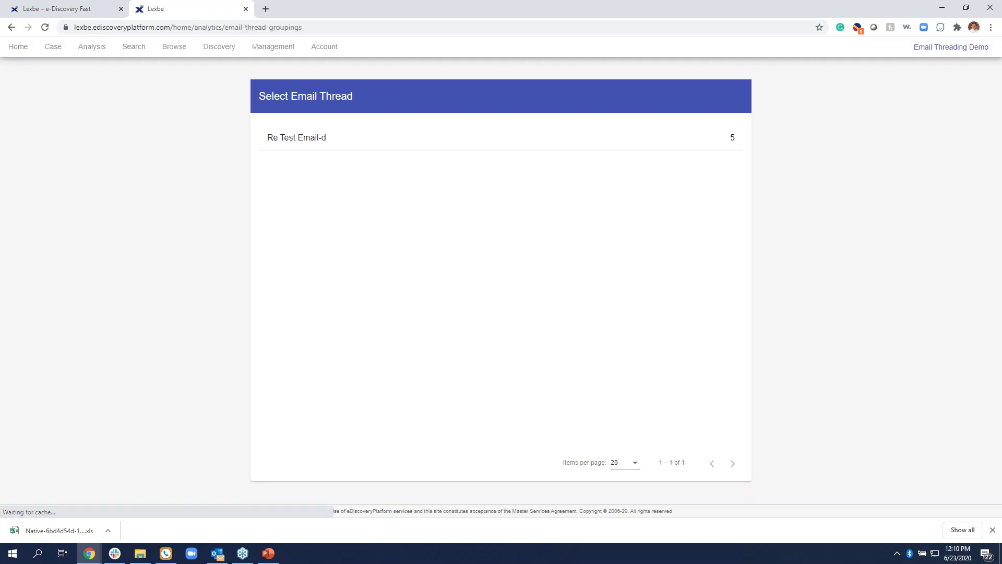
click(307, 146)
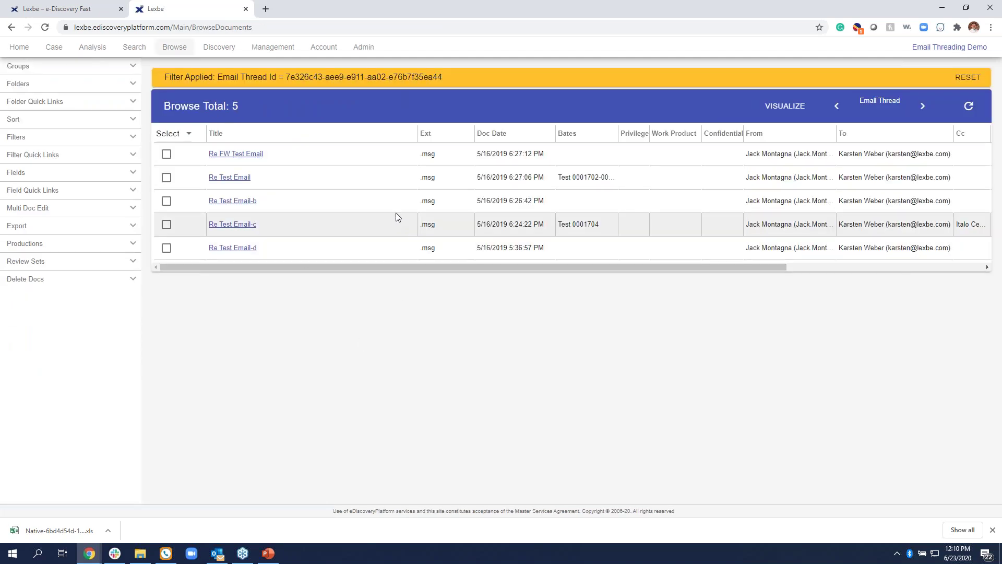
- Visualize the email thread and select both its 6:26:42 PM and 6:27:12 PM emails
click(790, 107)
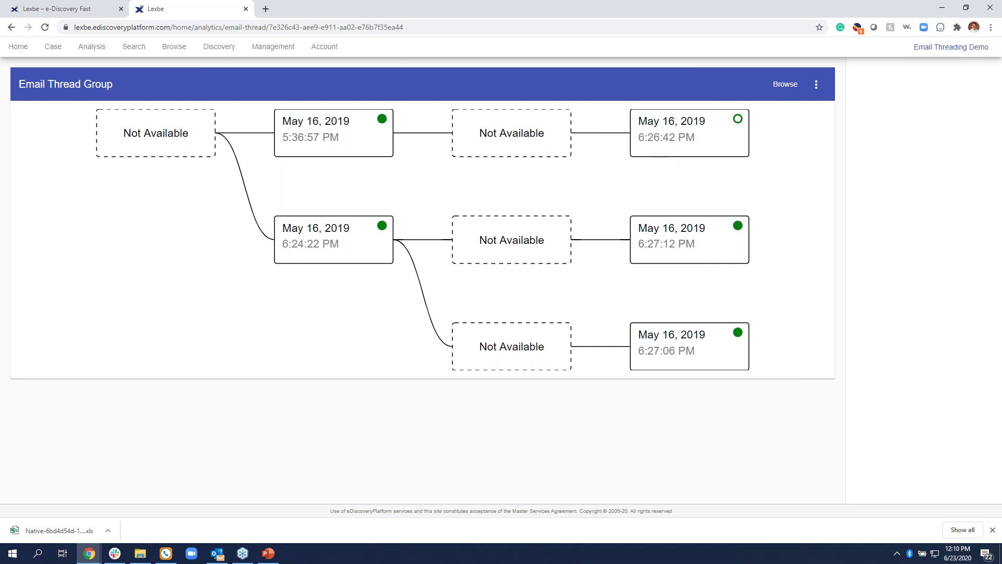
scroll(697, 142, up, 5)
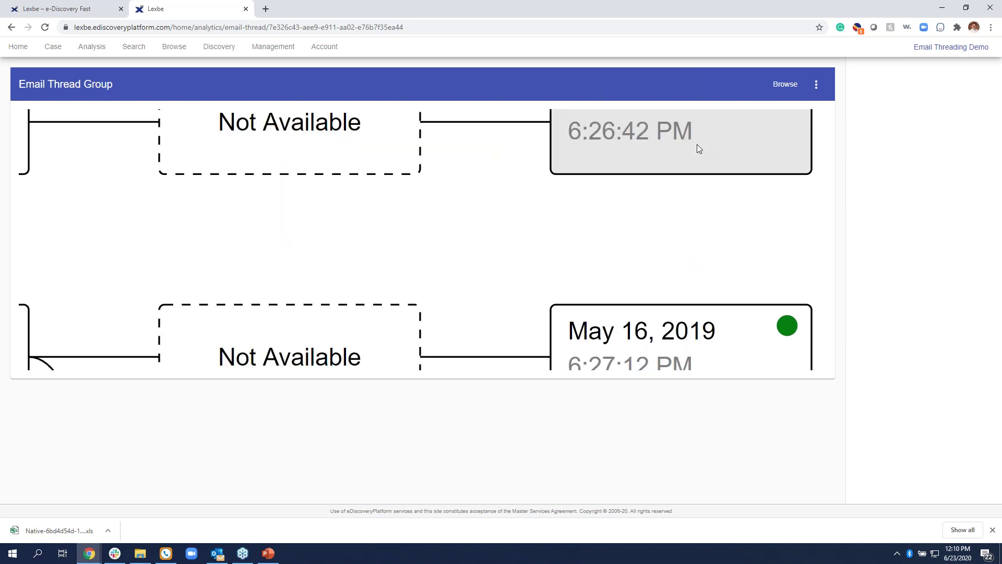
click(697, 145)
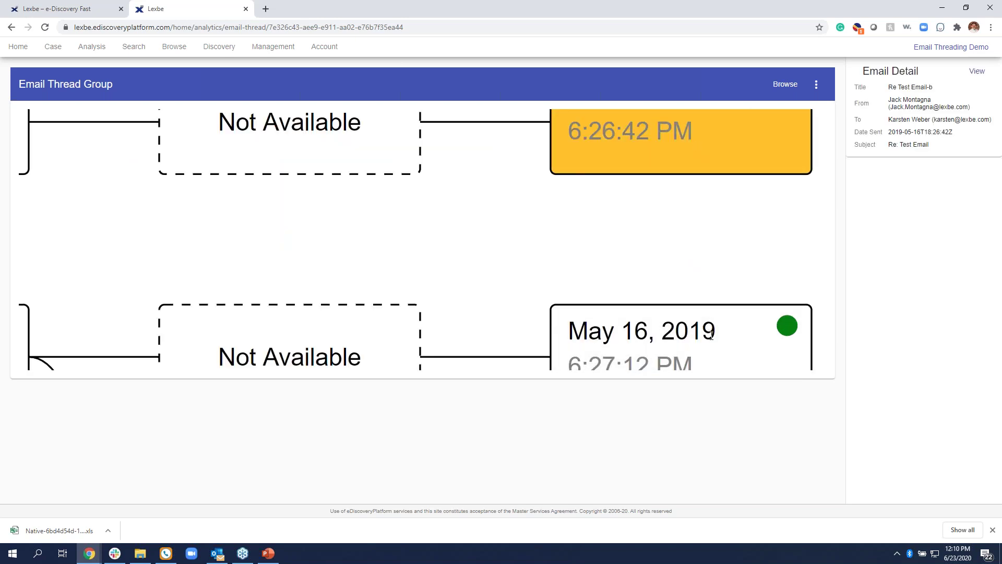
ctrl+click(680, 342)
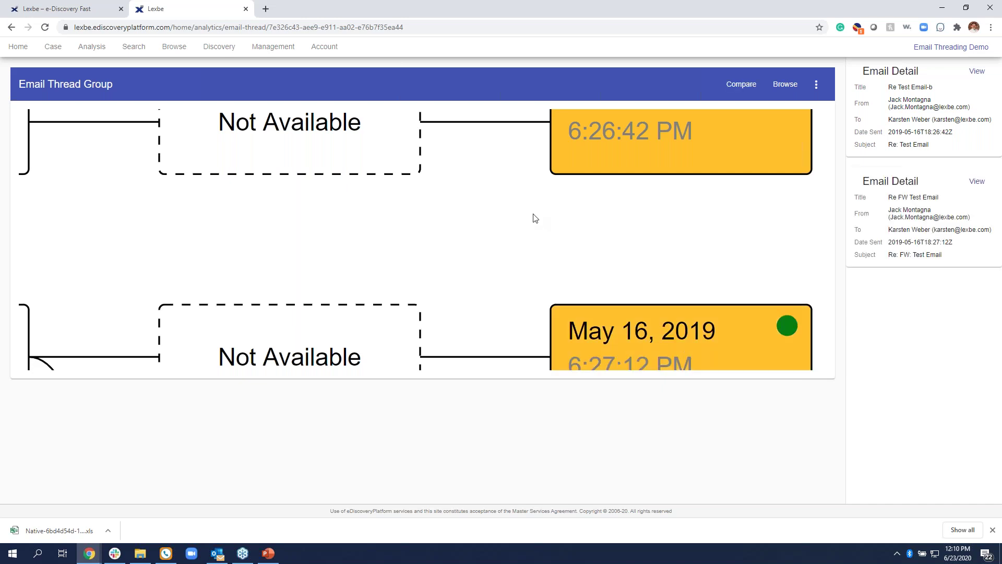
scroll(535, 218, down, 3)
scroll(535, 218, down, 4)
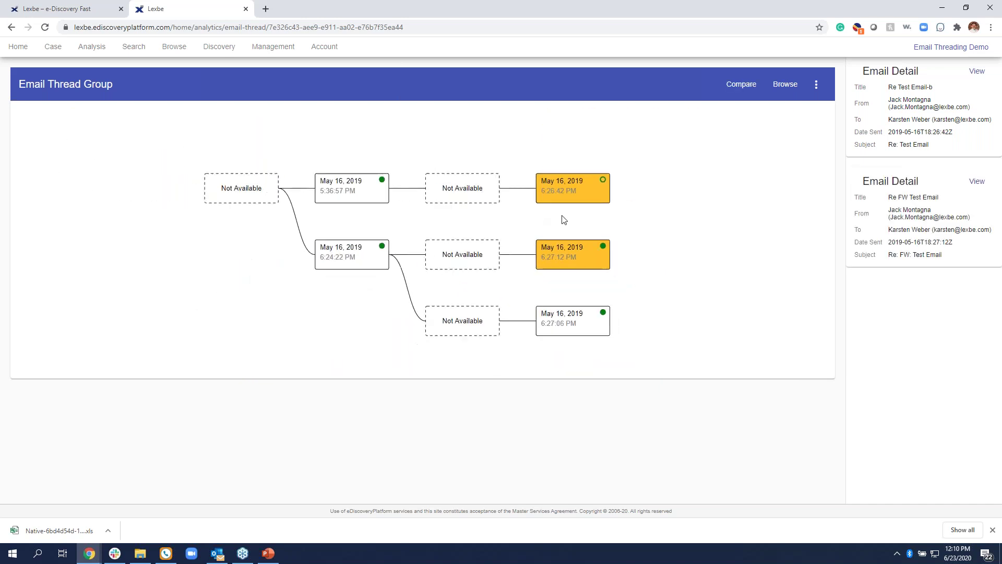
scroll(615, 237, up, 1)
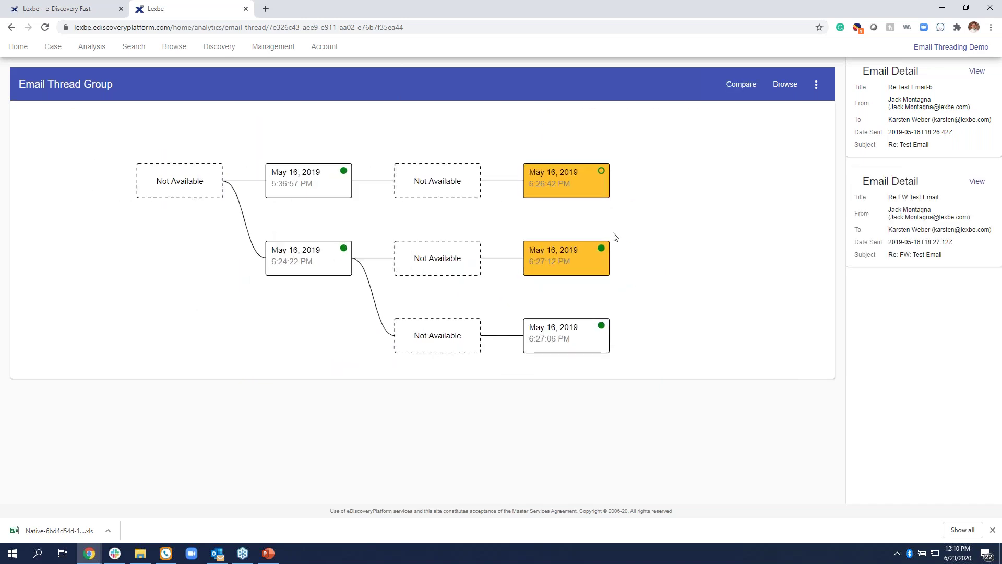
- Compare the two selected emails side by side and line by line, and close the comparison
click(741, 86)
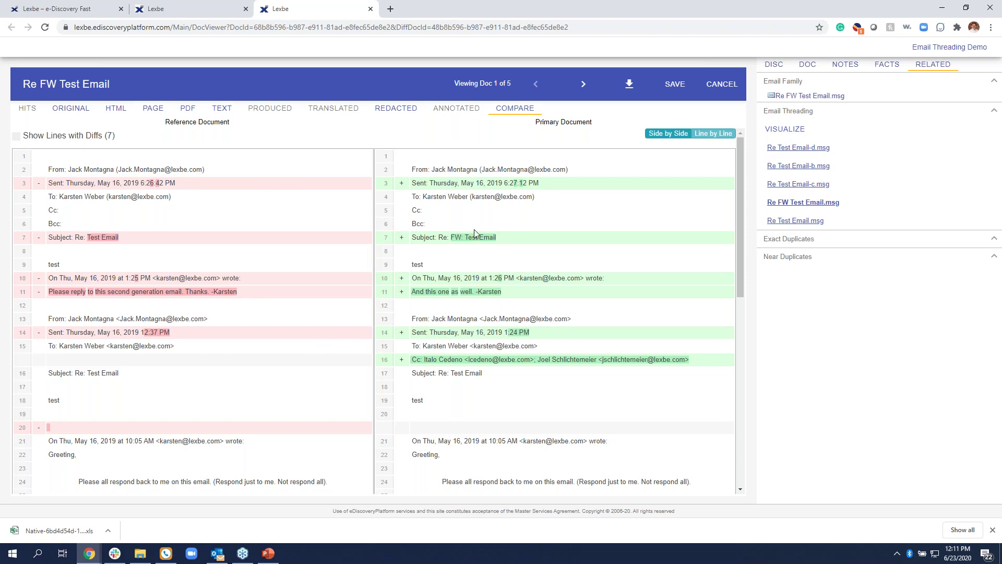
click(713, 133)
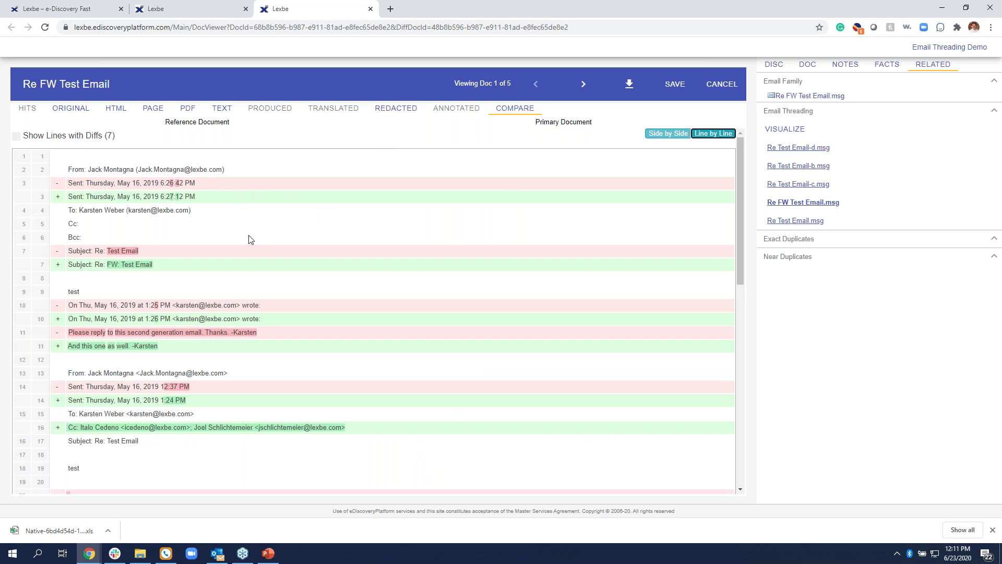
scroll(252, 242, down, 6)
scroll(259, 252, up, 6)
click(371, 9)
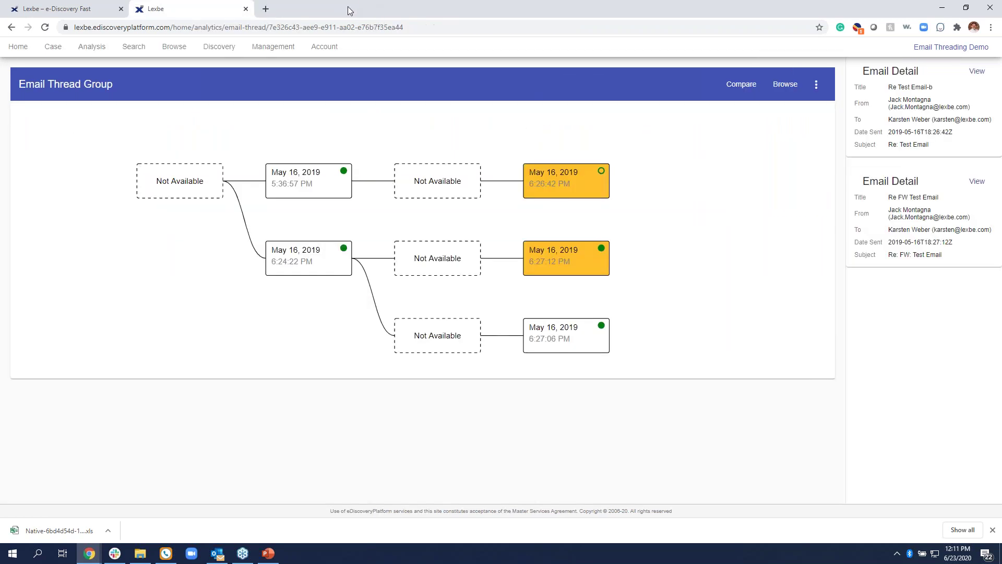
- Return to the case dashboard, switch to the 25,341-document demo case and browse its documents
click(19, 48)
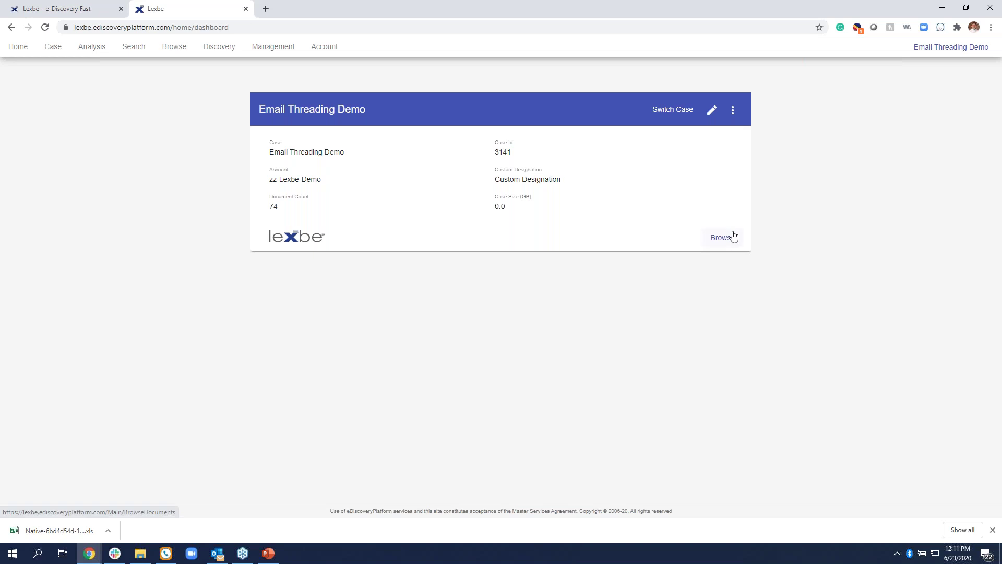
click(675, 110)
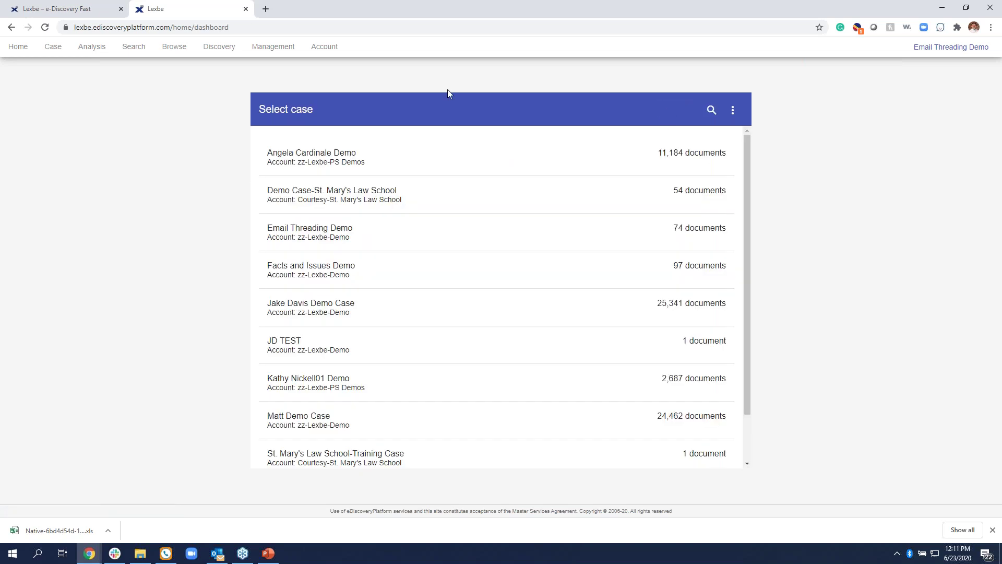
click(348, 312)
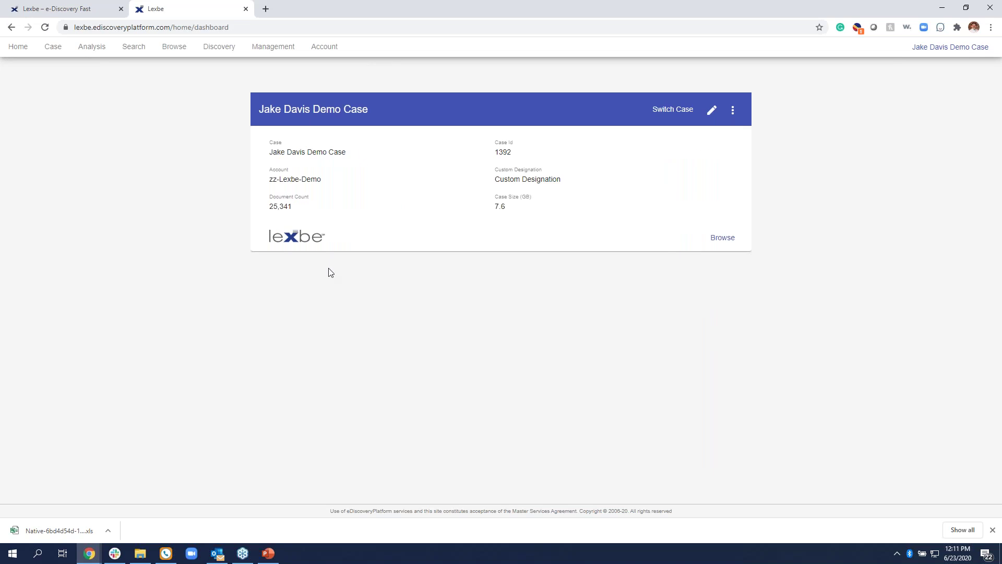
click(729, 239)
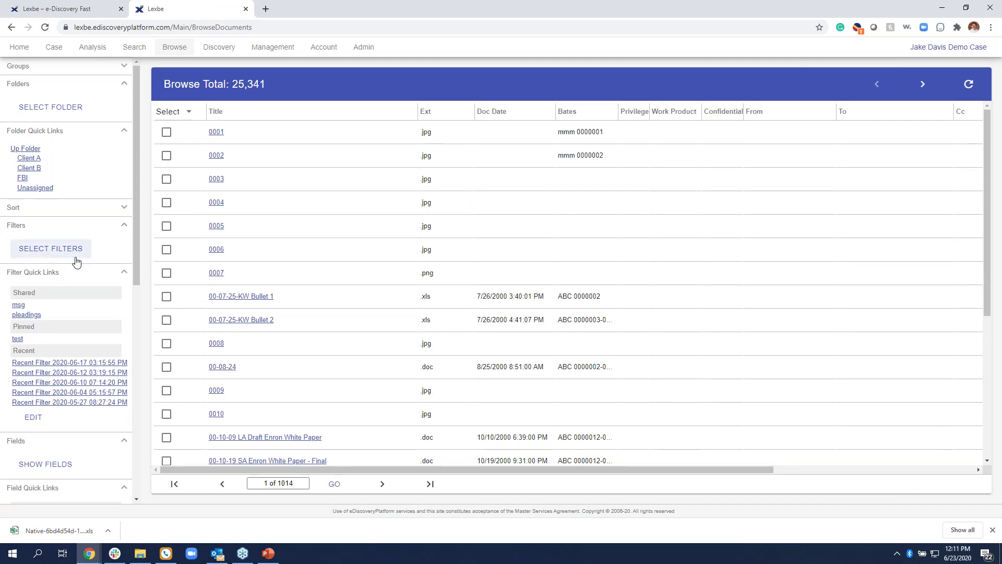
- Filter the case documents to those with the 6/23 dynamic coding field set to Checked, and reset the filter
click(77, 261)
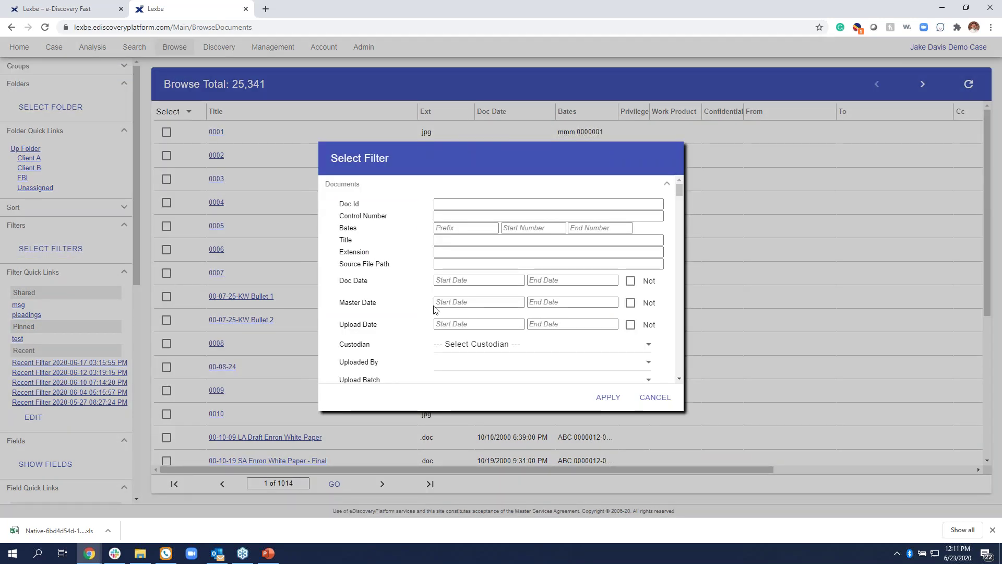
scroll(422, 317, down, 2)
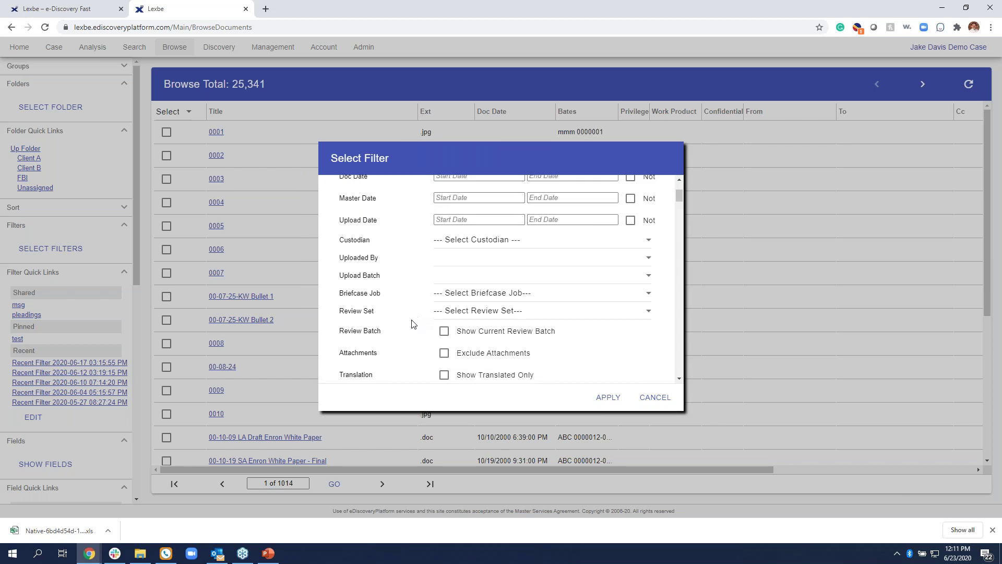
scroll(403, 334, down, 3)
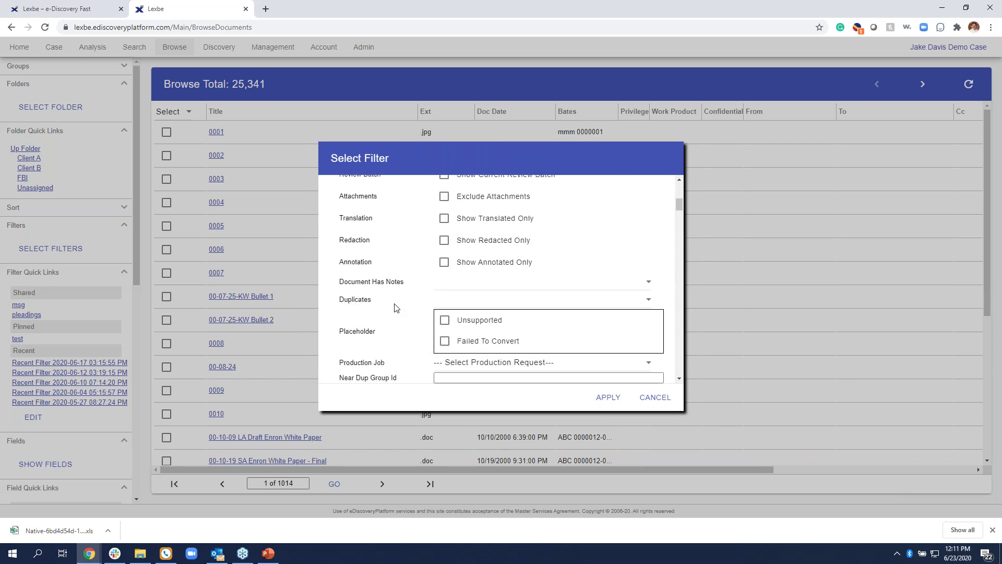
scroll(395, 296, down, 2)
scroll(394, 295, down, 2)
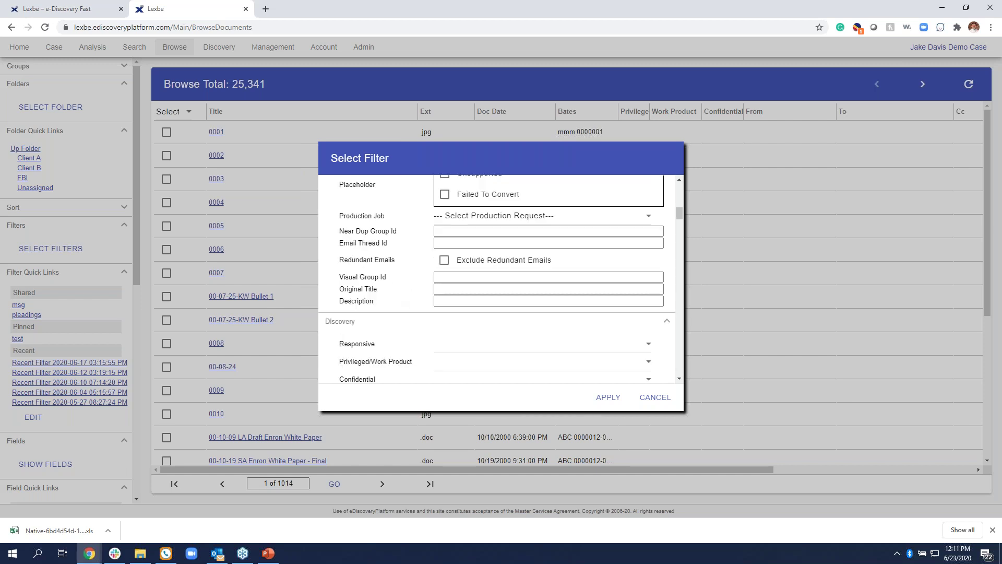
scroll(392, 271, down, 2)
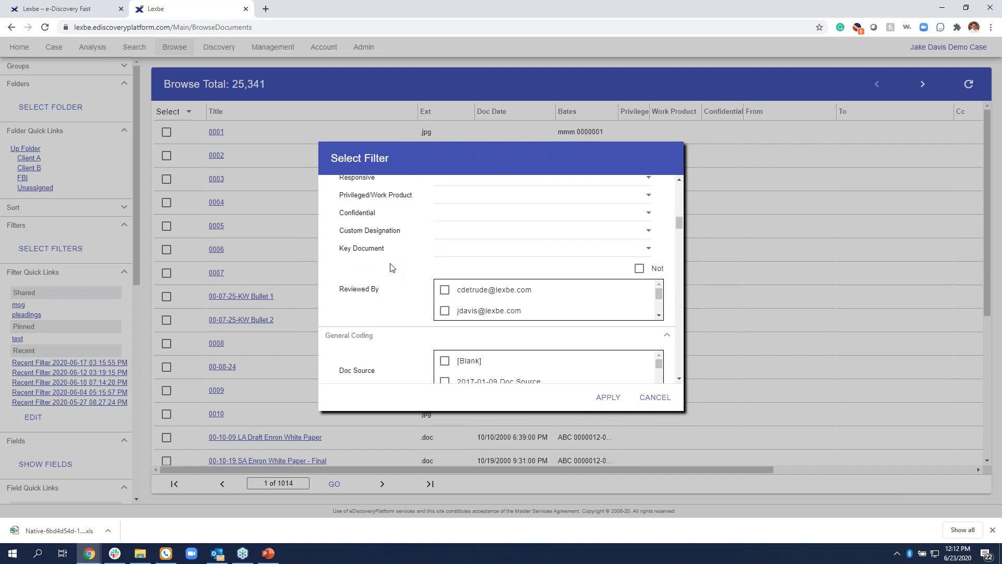
scroll(391, 265, down, 3)
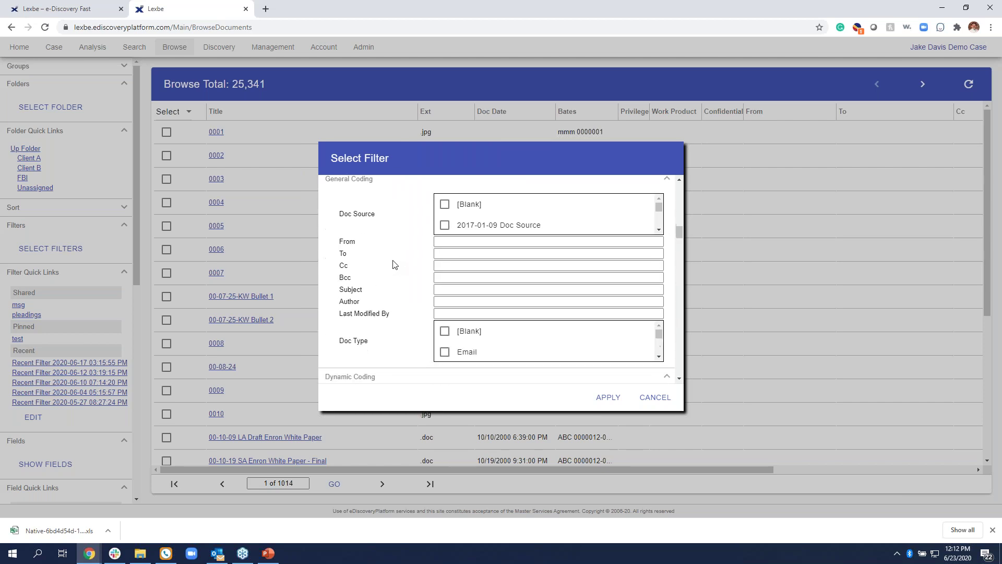
scroll(385, 255, down, 4)
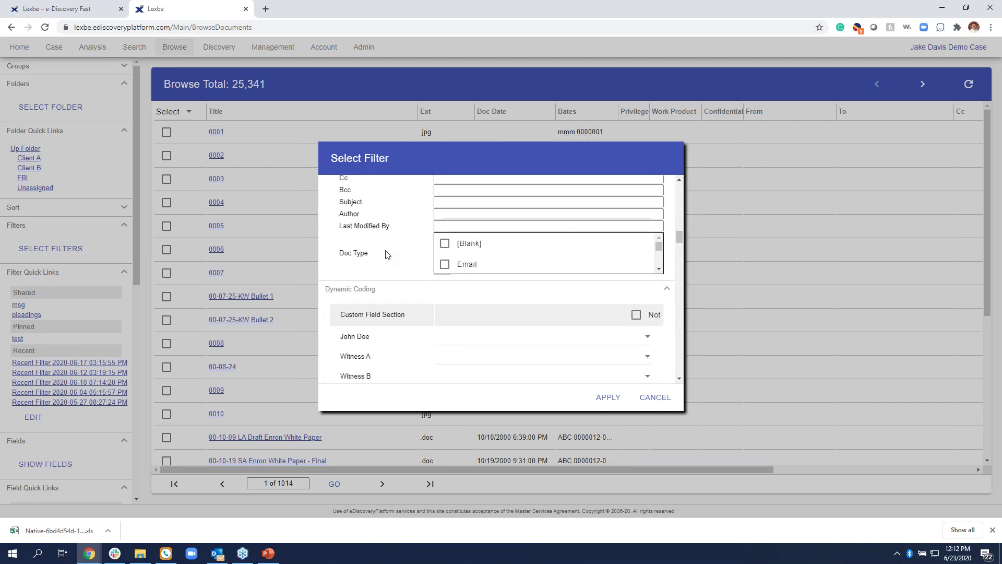
scroll(388, 253, down, 6)
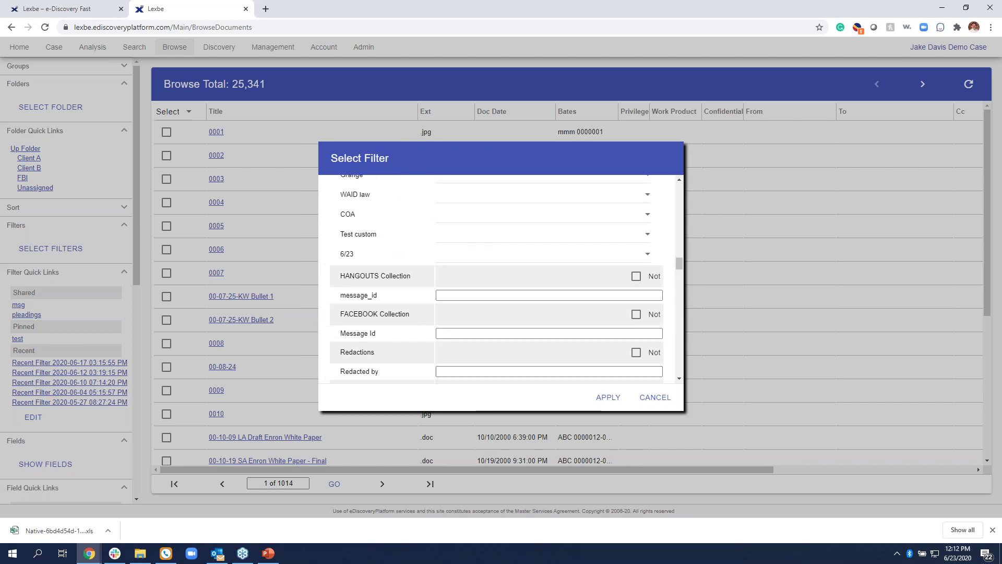
scroll(372, 264, up, 1)
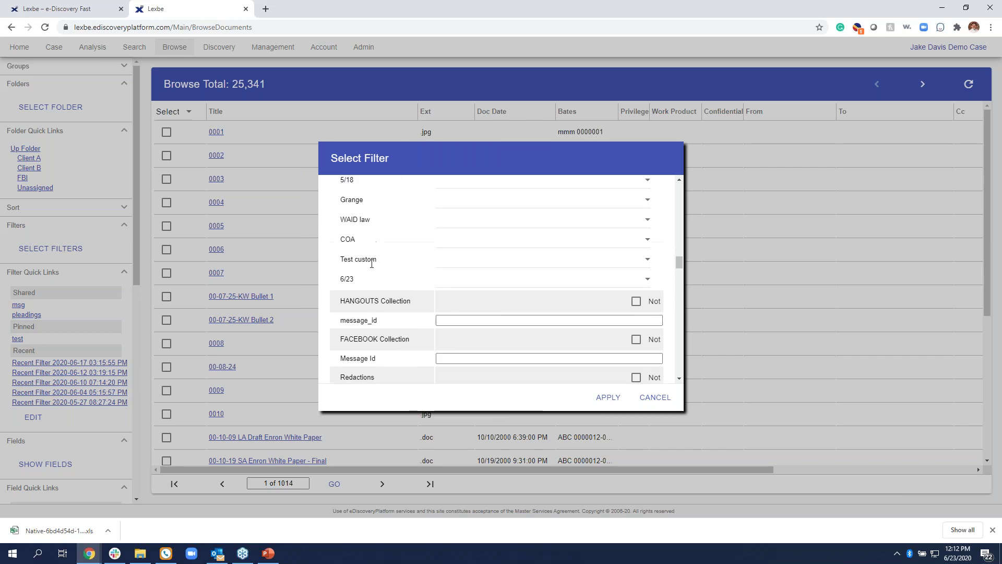
click(532, 282)
click(530, 304)
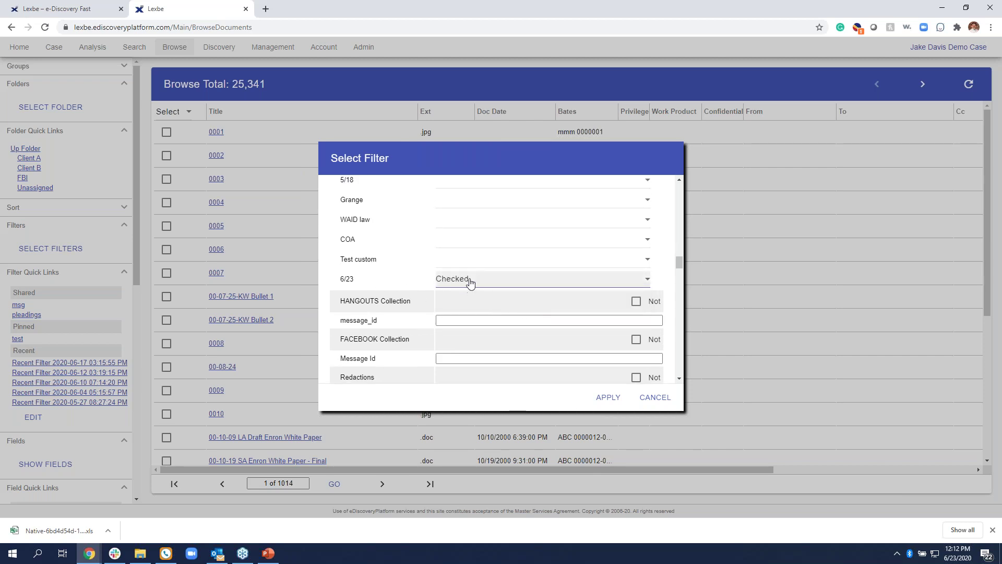
click(606, 400)
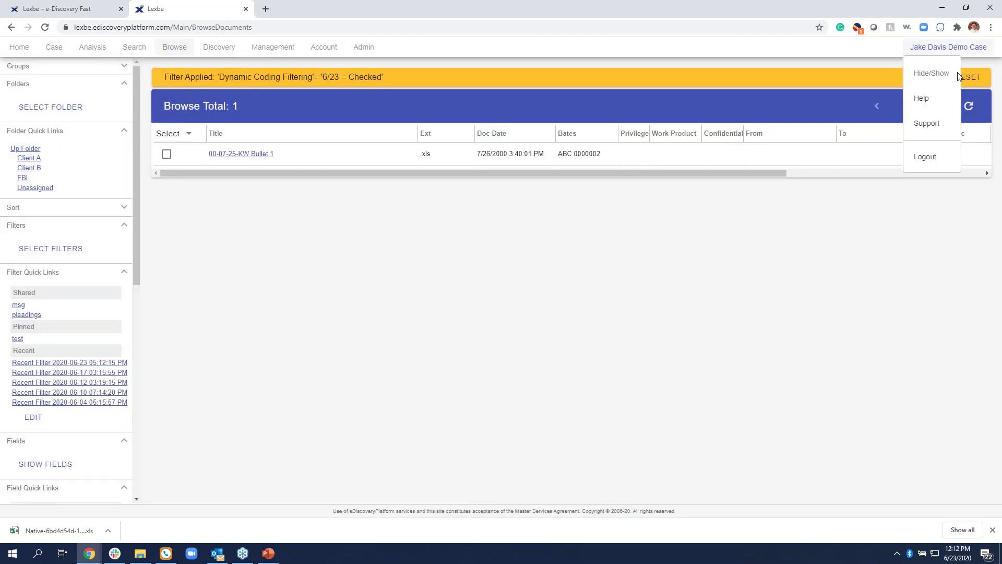
click(968, 79)
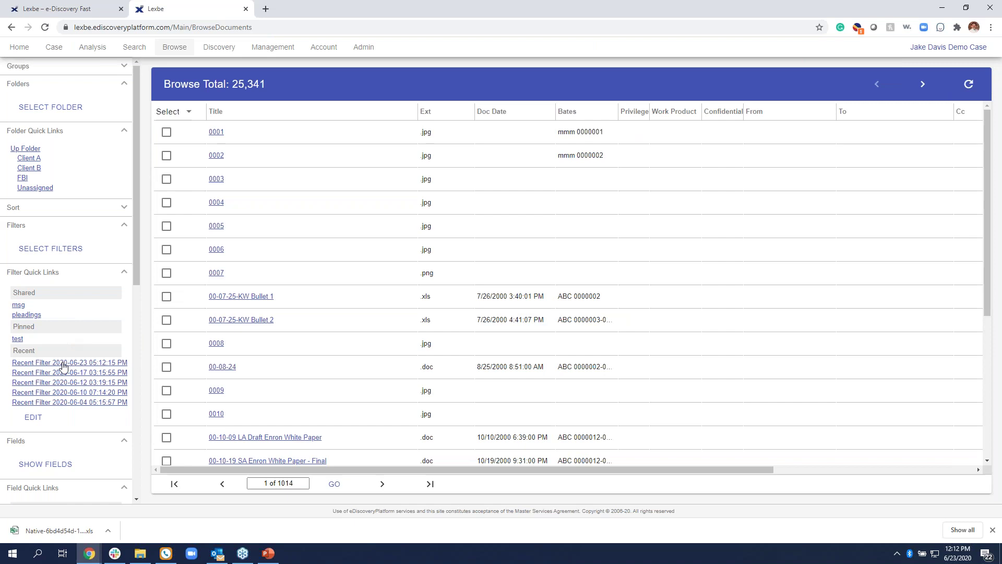
- Review the sharing, pinning and deletion options for the shared, pinned and recent filter quick links, without changing them
click(47, 421)
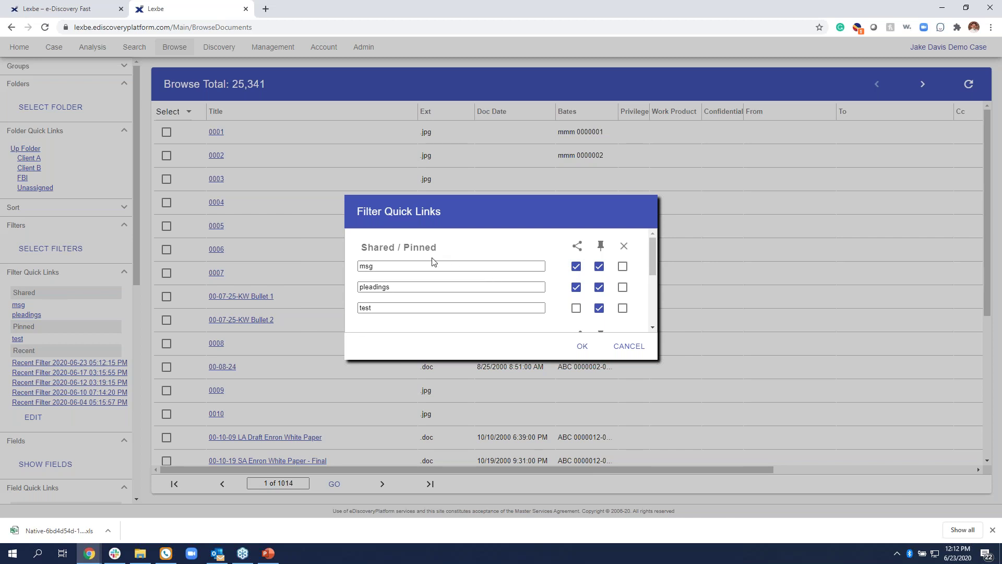
scroll(409, 282, down, 1)
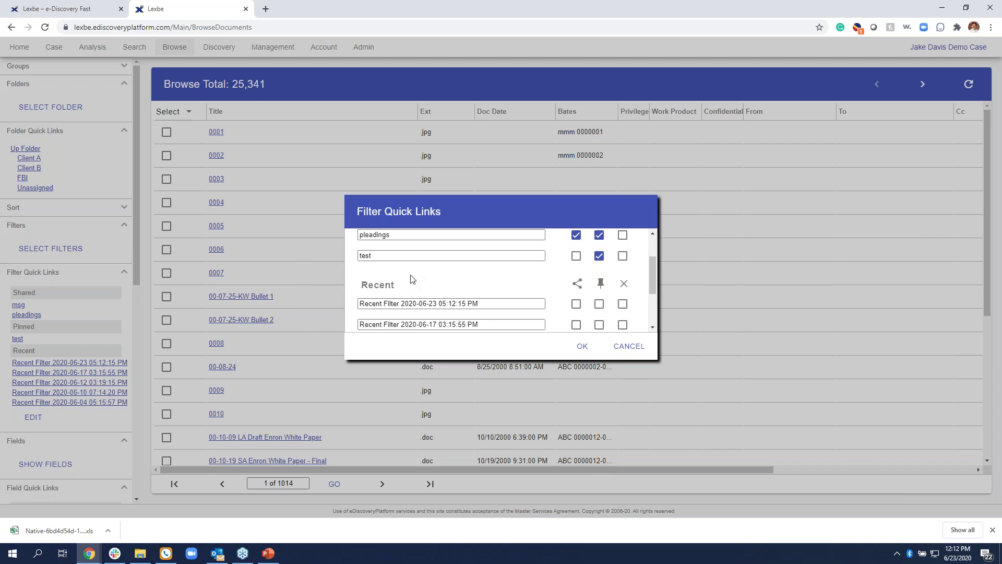
scroll(512, 281, up, 1)
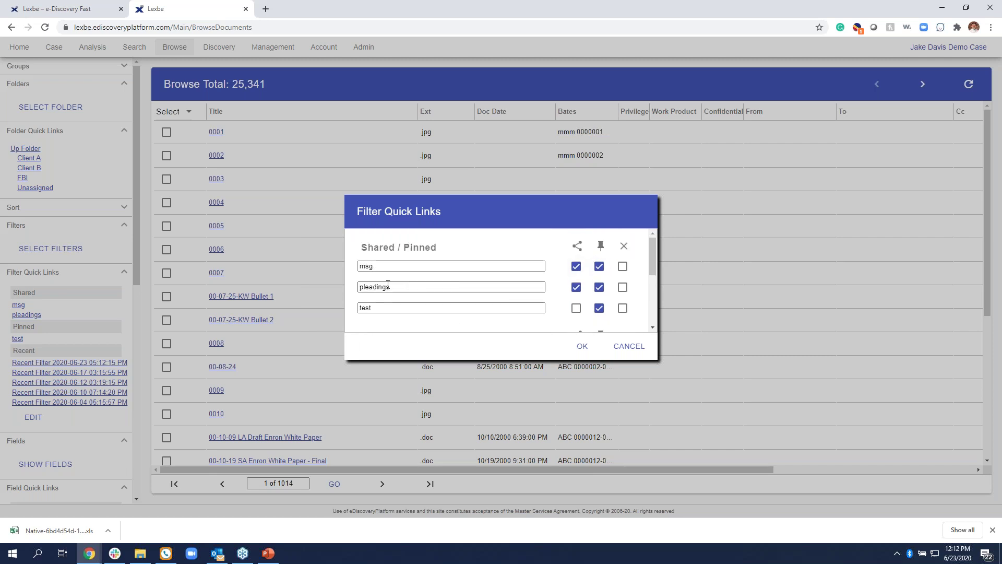
click(629, 346)
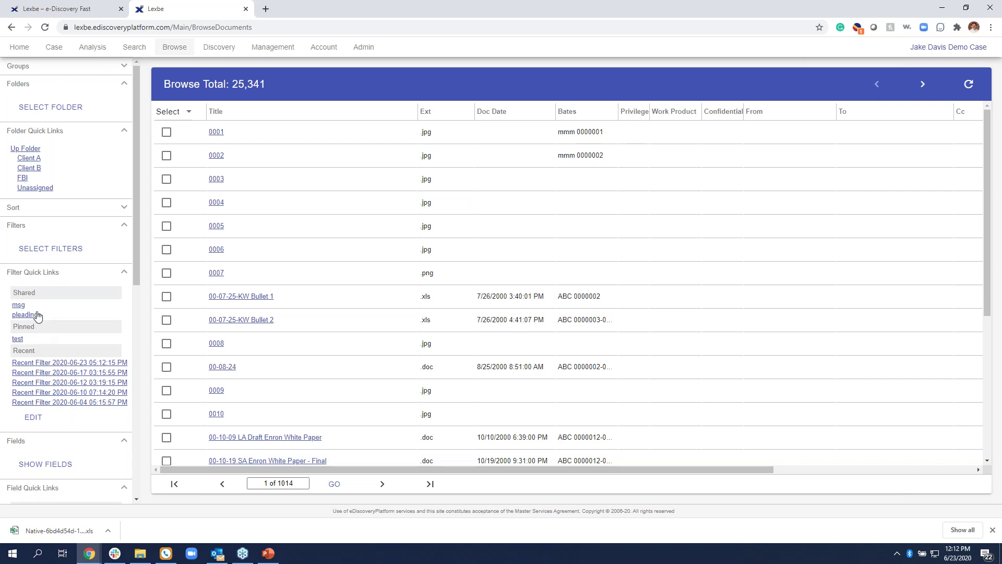
scroll(60, 198, down, 5)
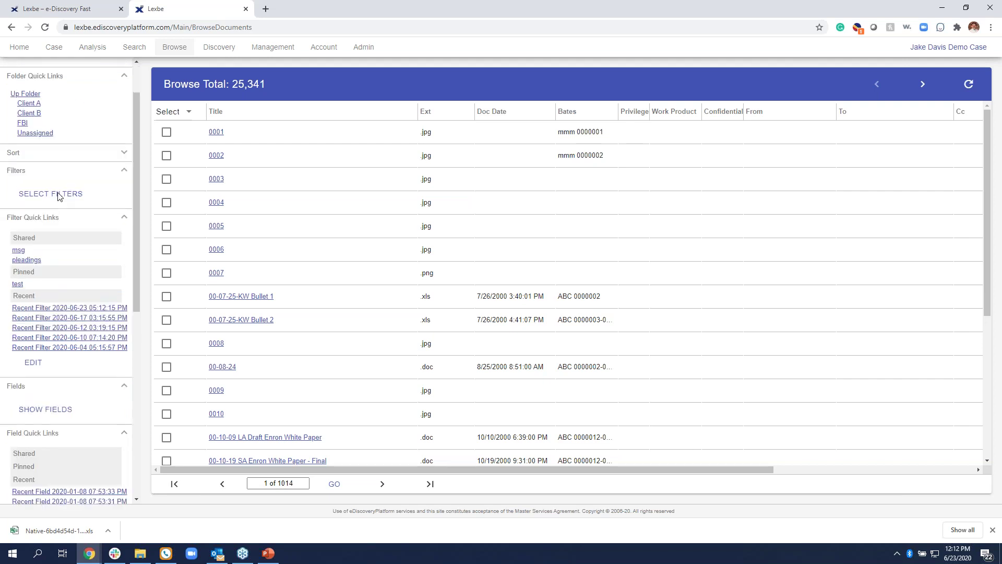
scroll(58, 202, up, 5)
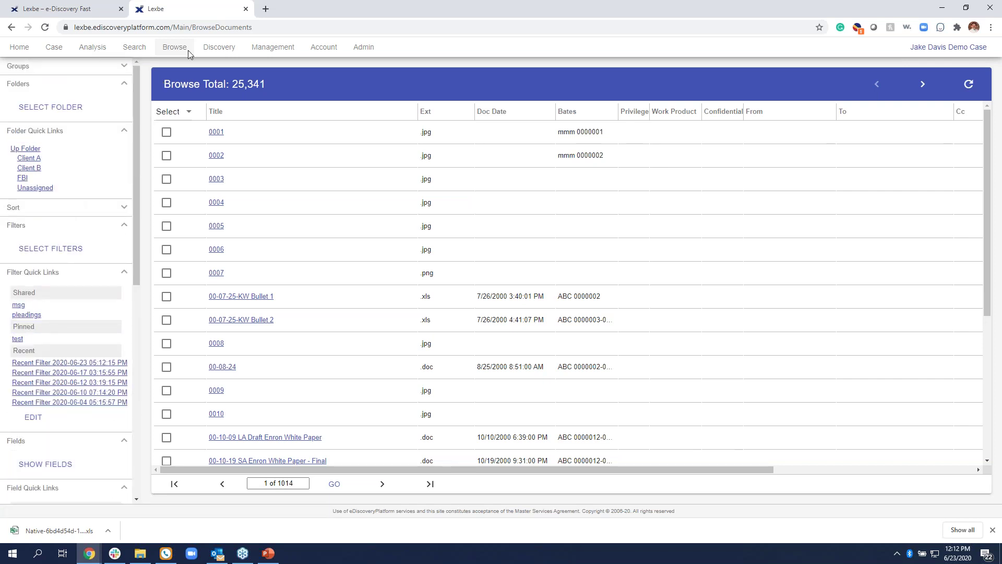
- Run the shared saved search "lay w/3 enron" in the current case and open the highest-ranked result
click(134, 47)
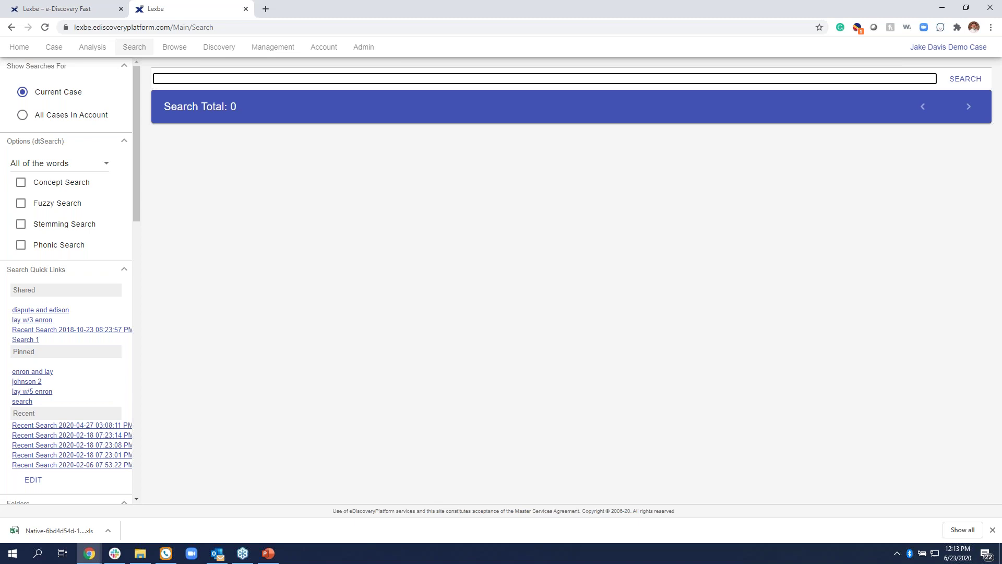
click(45, 321)
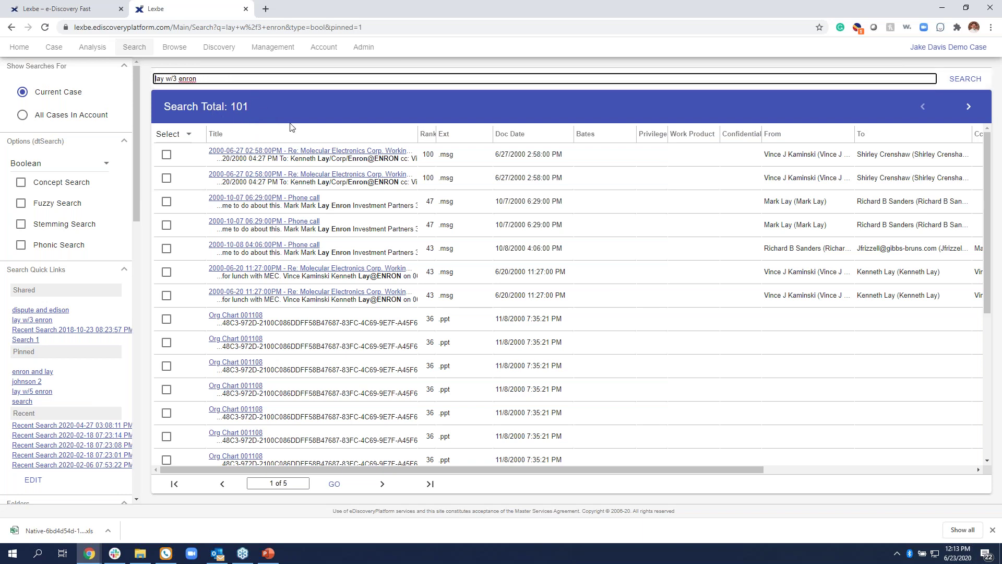
click(303, 152)
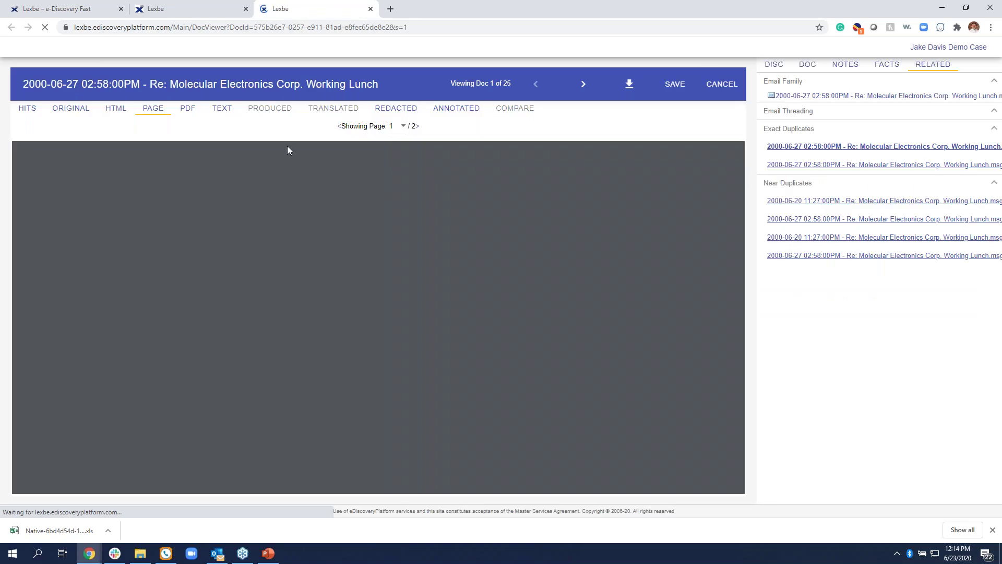
- Examine the email's discovery coding, search hits, highlighted HTML version and related documents, and close the document
click(774, 70)
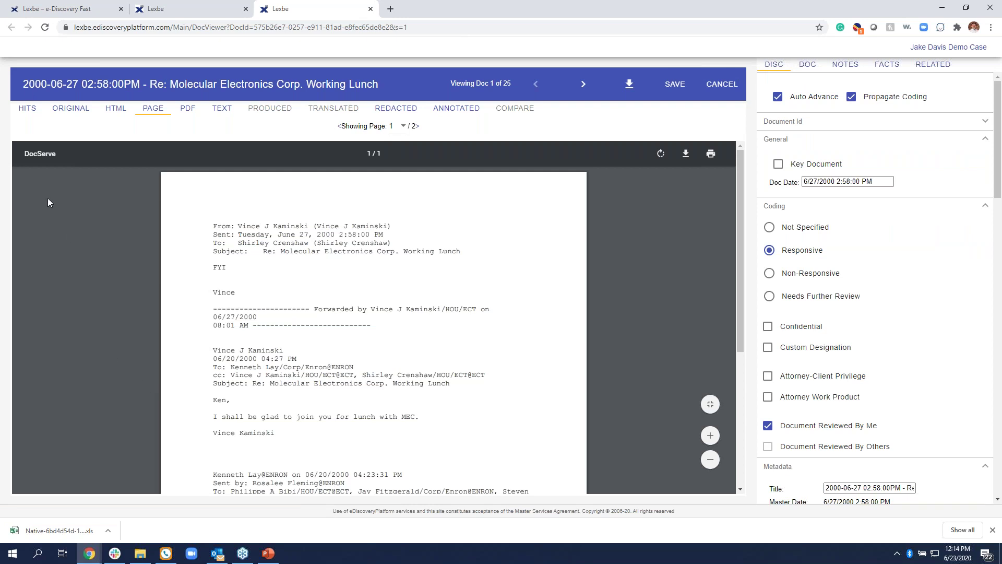
click(30, 109)
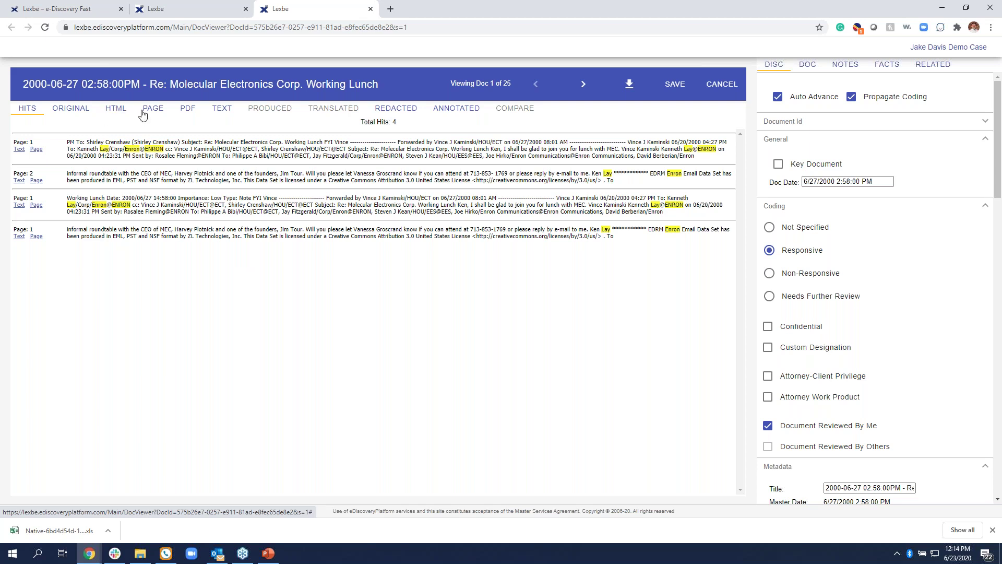
click(126, 110)
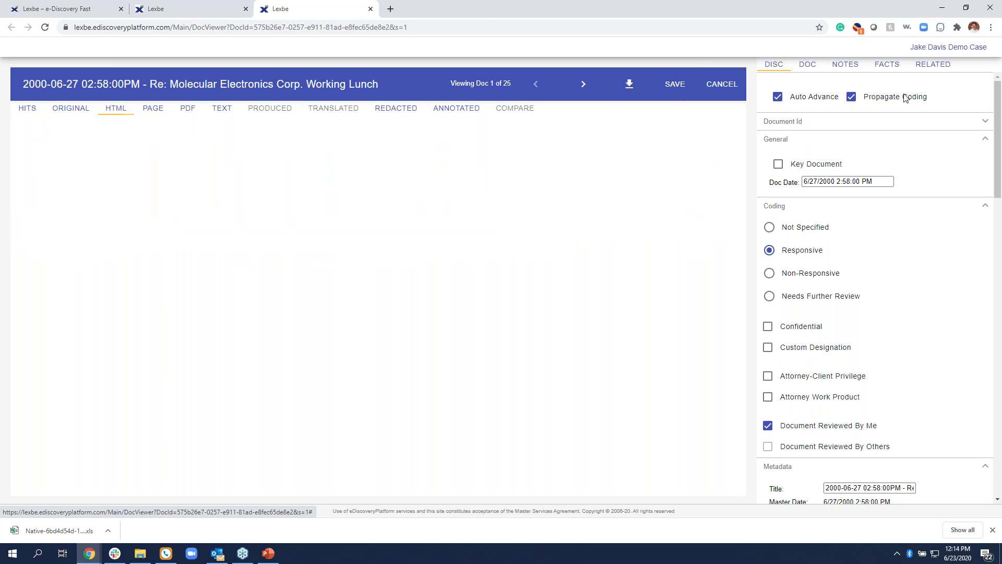
click(807, 64)
click(943, 71)
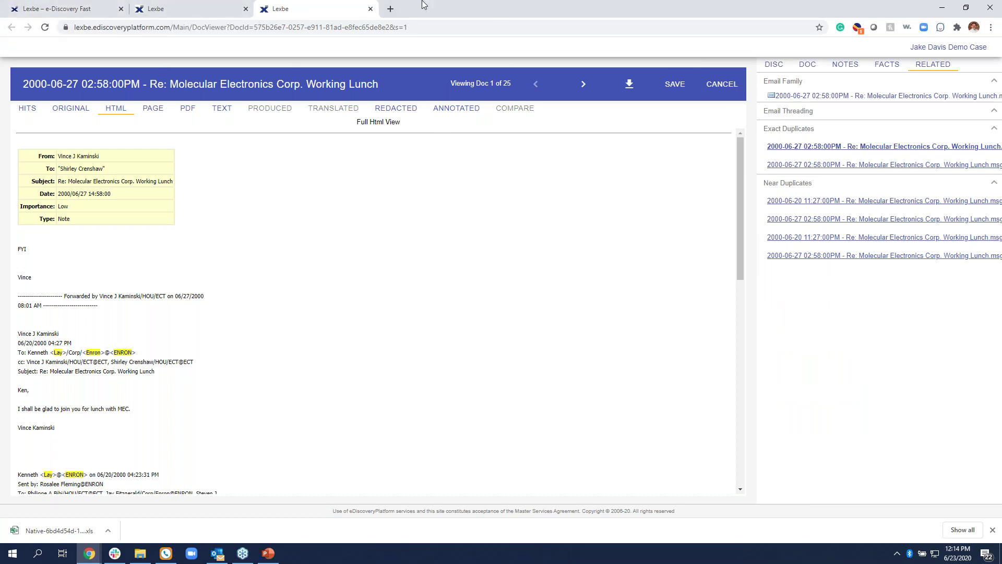
click(371, 9)
- Narrow the "lay w/3 enron" search results with the shared msg filter
scroll(16, 420, down, 4)
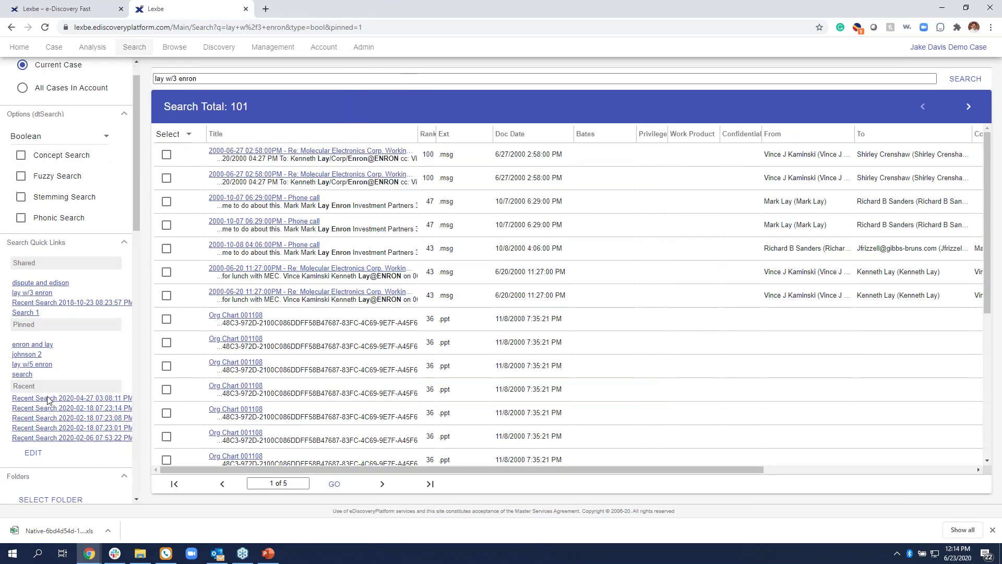
scroll(47, 407, up, 3)
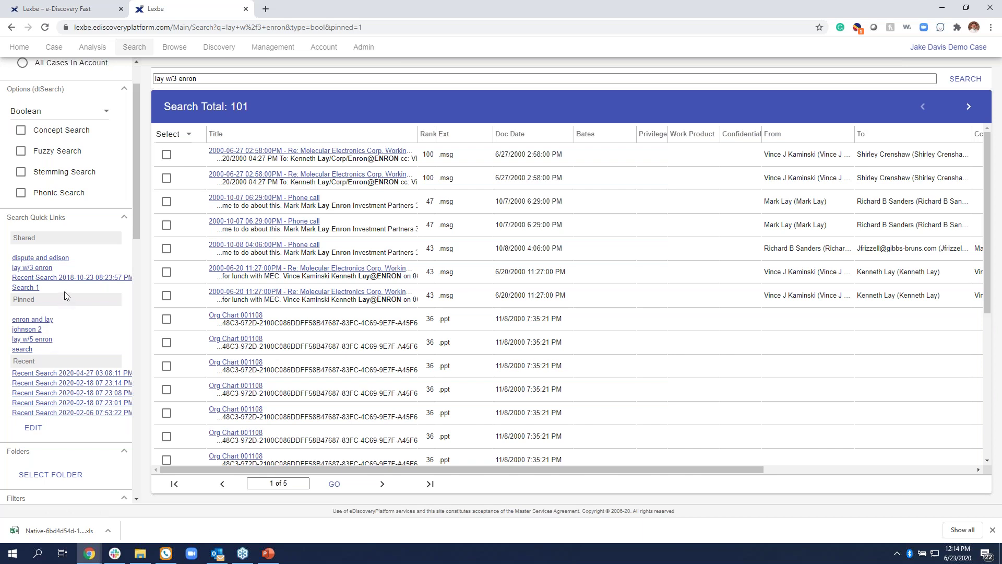
scroll(63, 291, down, 3)
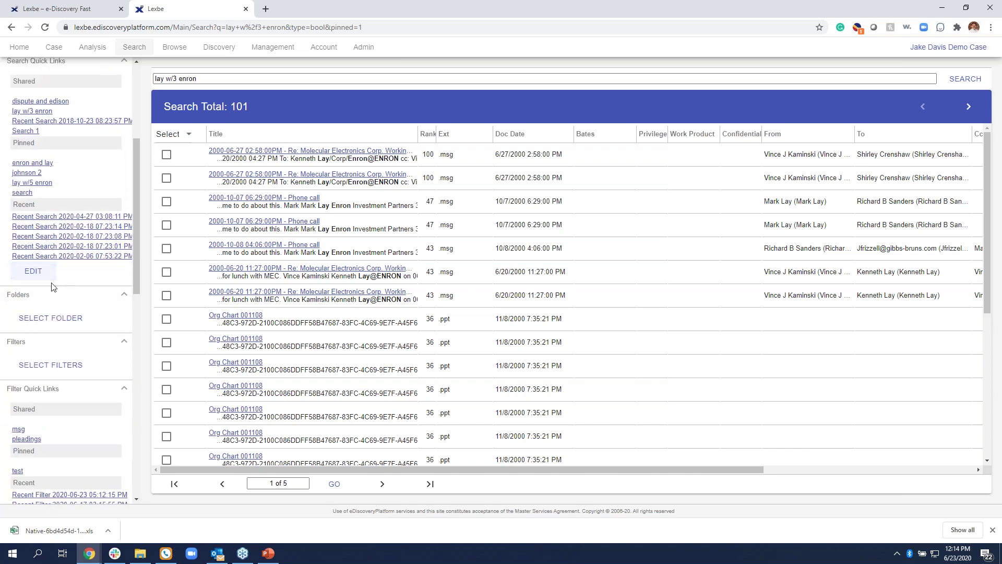
scroll(51, 287, down, 2)
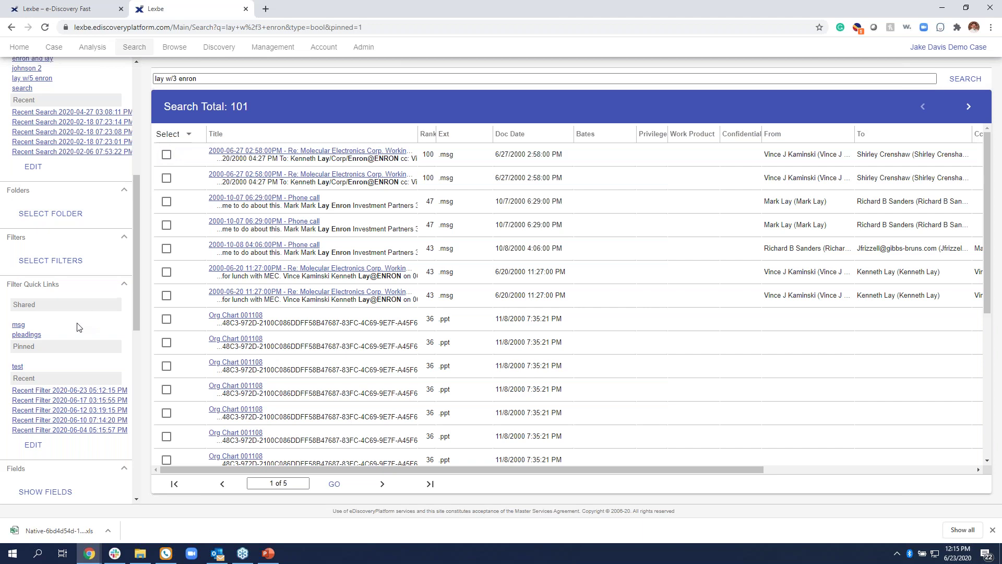
click(19, 326)
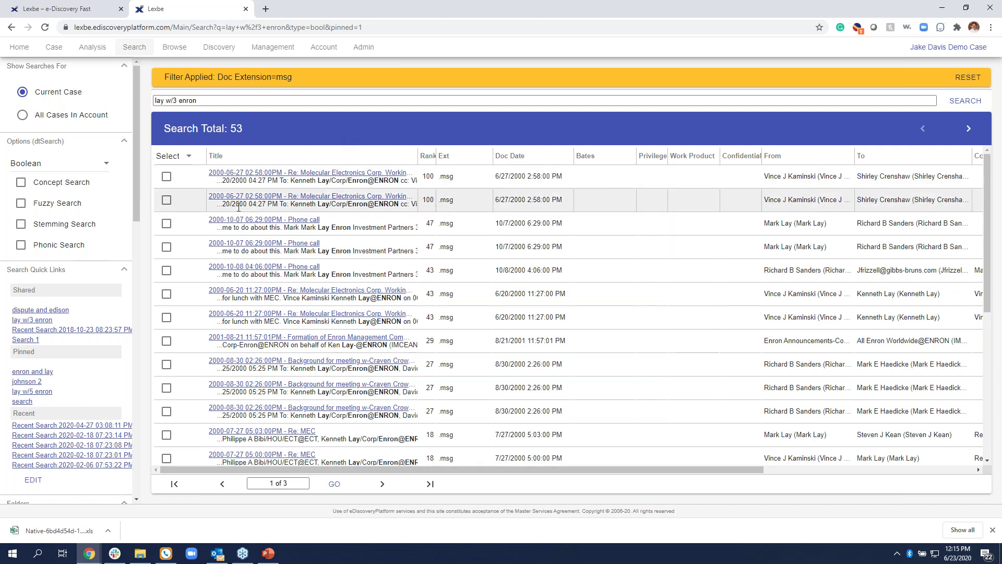
scroll(71, 262, down, 5)
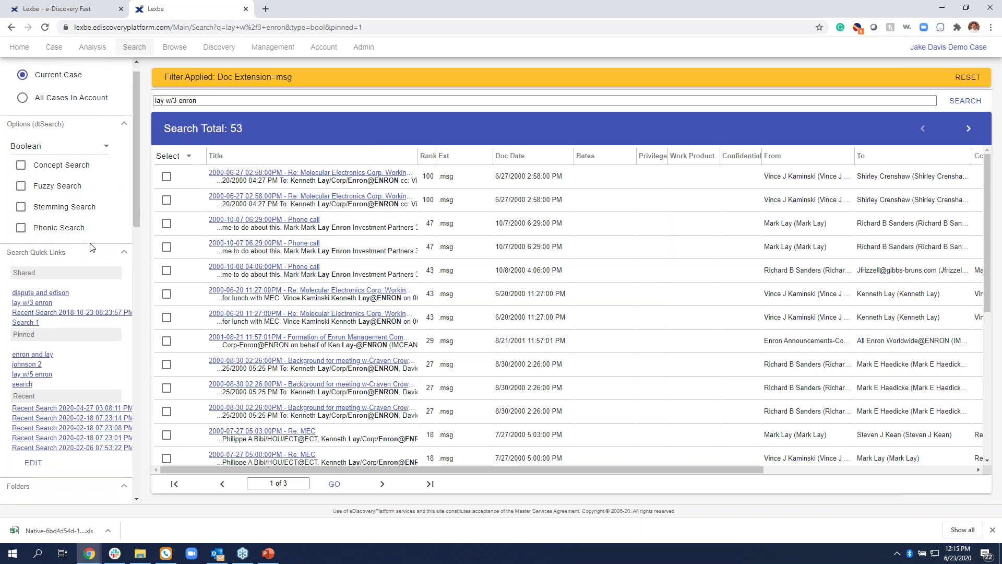
- Create a new production job titled 06-23-2020
scroll(71, 261, up, 4)
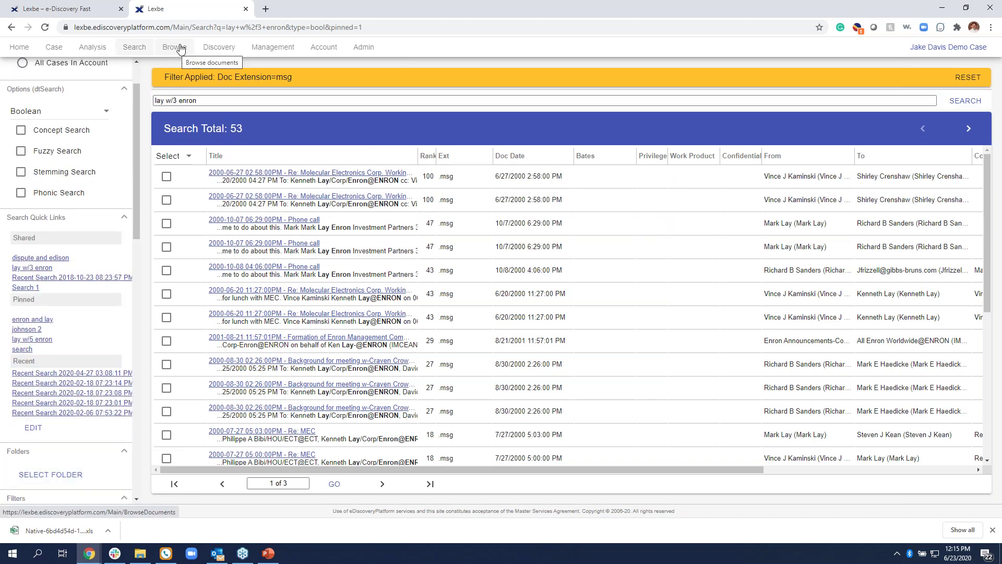
mouse_move(226, 49)
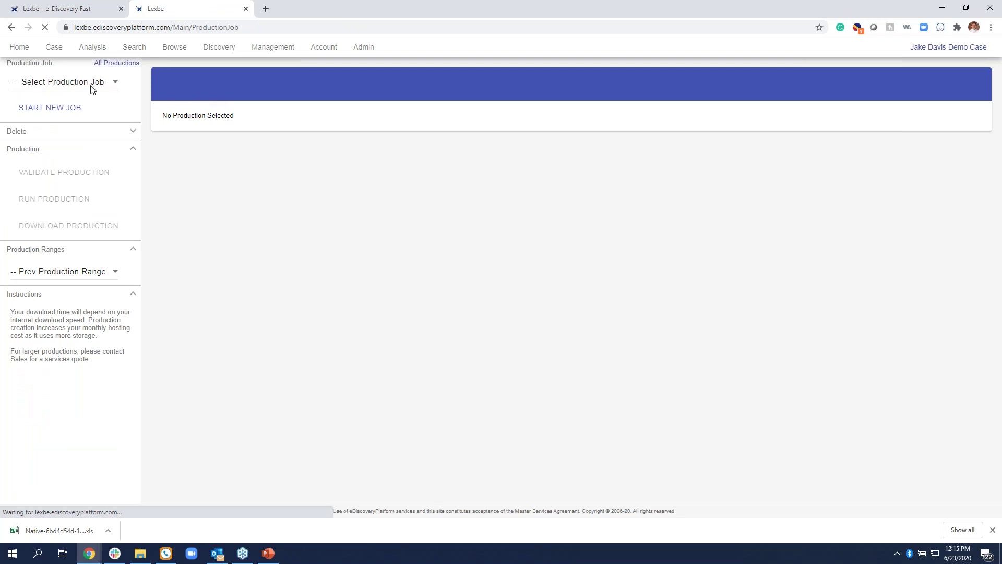
click(76, 106)
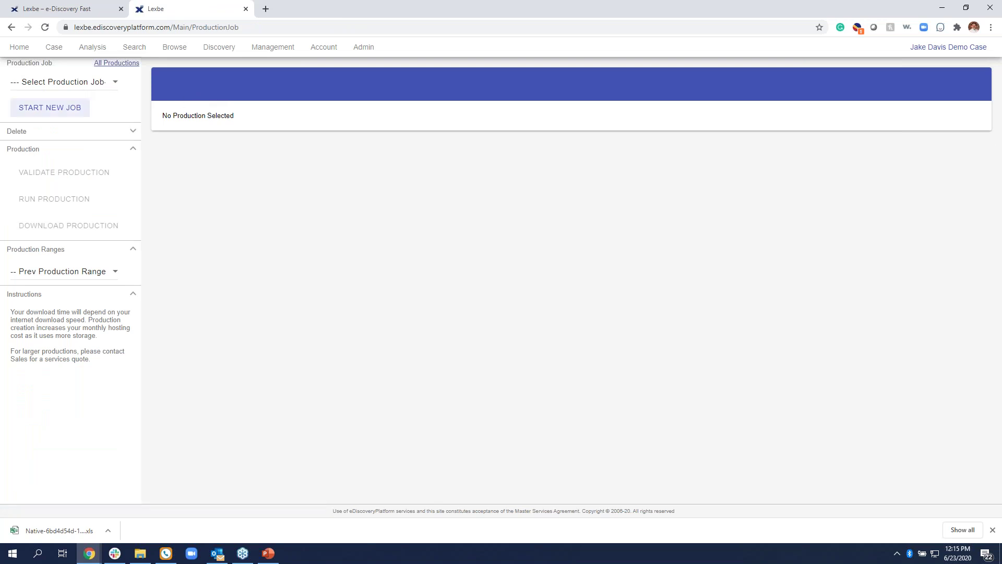
click(465, 278)
drag(471, 282, 400, 276)
key(BackSpace)
key(Delete)
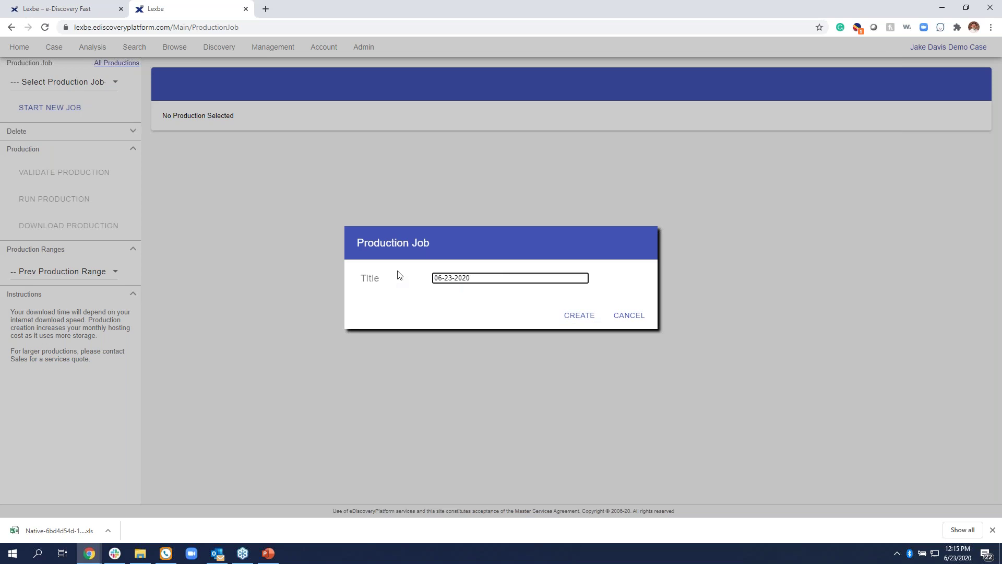
click(579, 321)
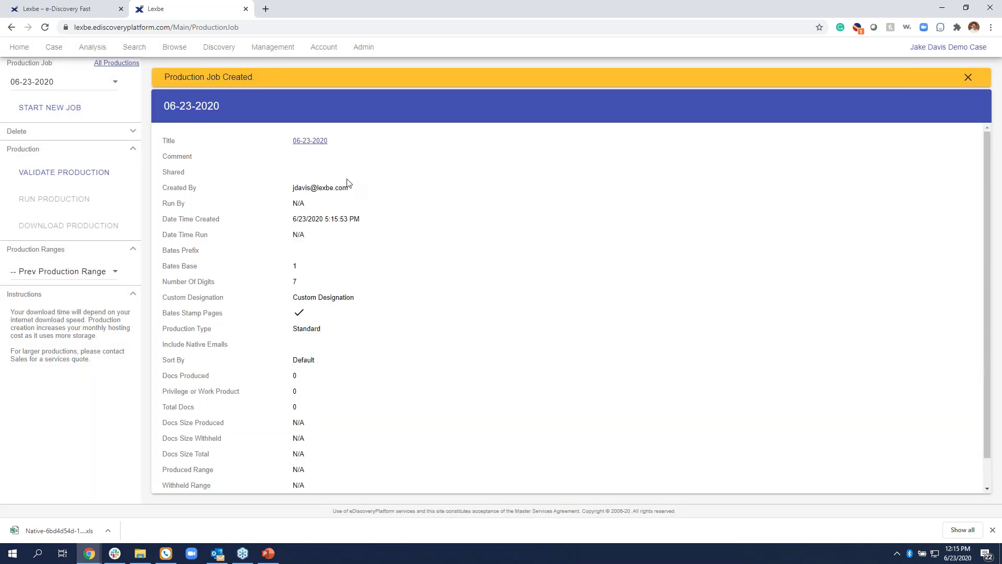
- Edit the new production job to allow downloads by users without account access, and set its Bates prefix to ABC
scroll(405, 205, down, 1)
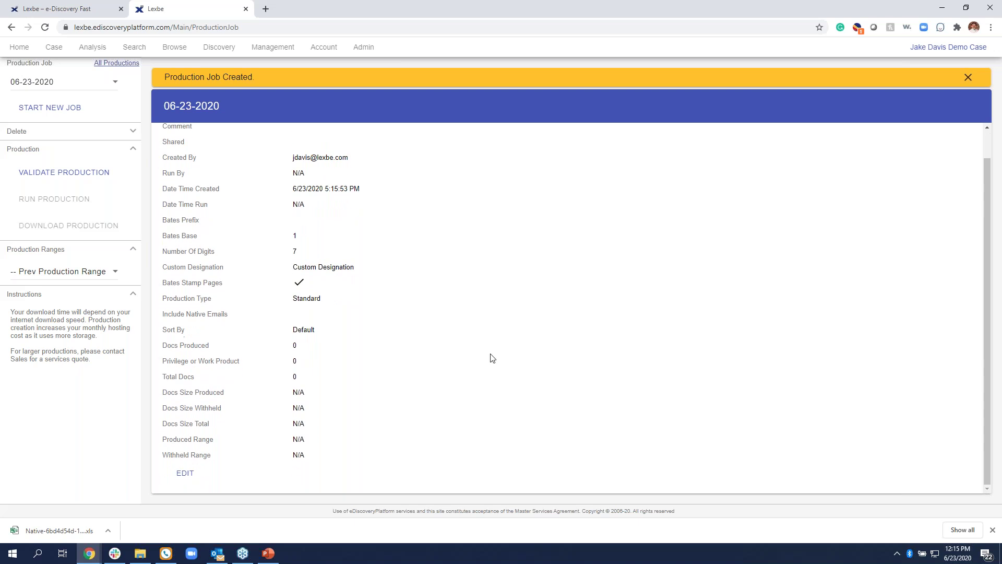
click(184, 471)
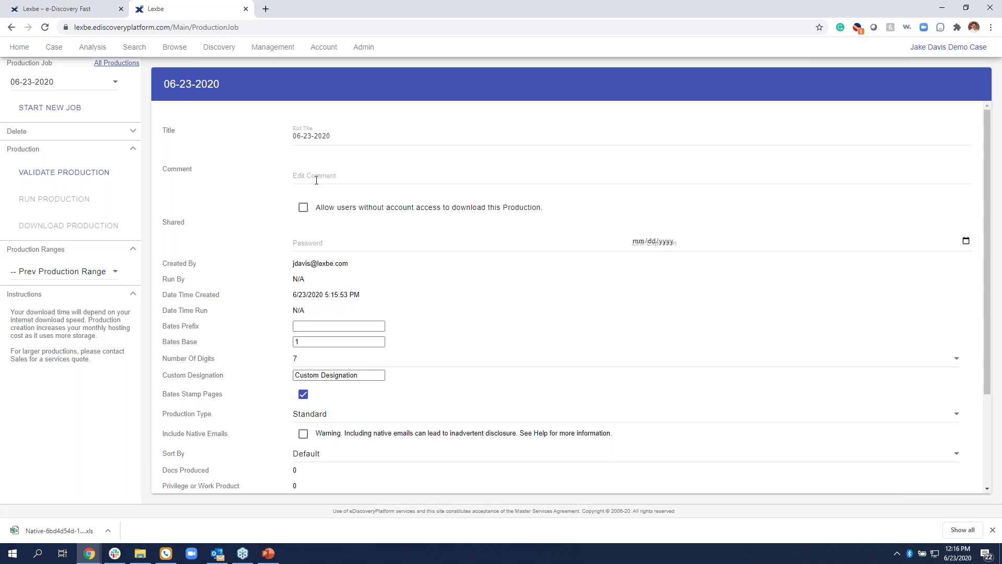
click(303, 208)
click(335, 326)
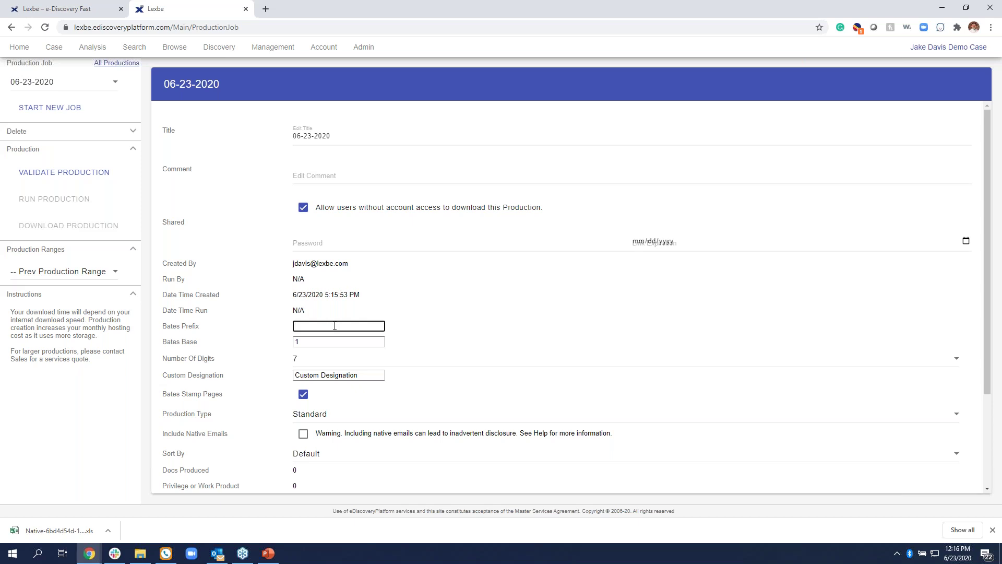
text(ABC)
- Check the previous production ranges and set the job's Bates base to 76
click(101, 273)
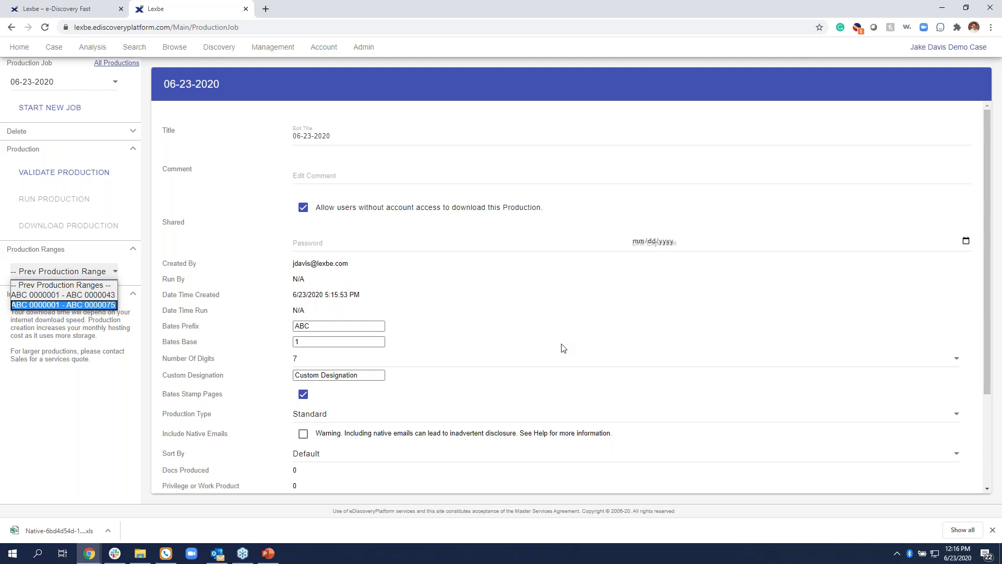
click(338, 345)
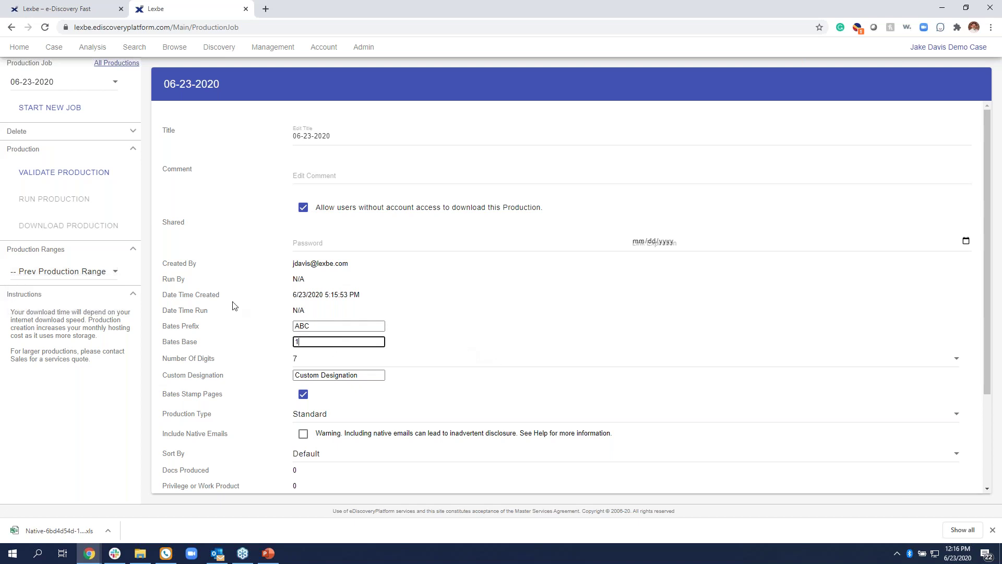
click(85, 273)
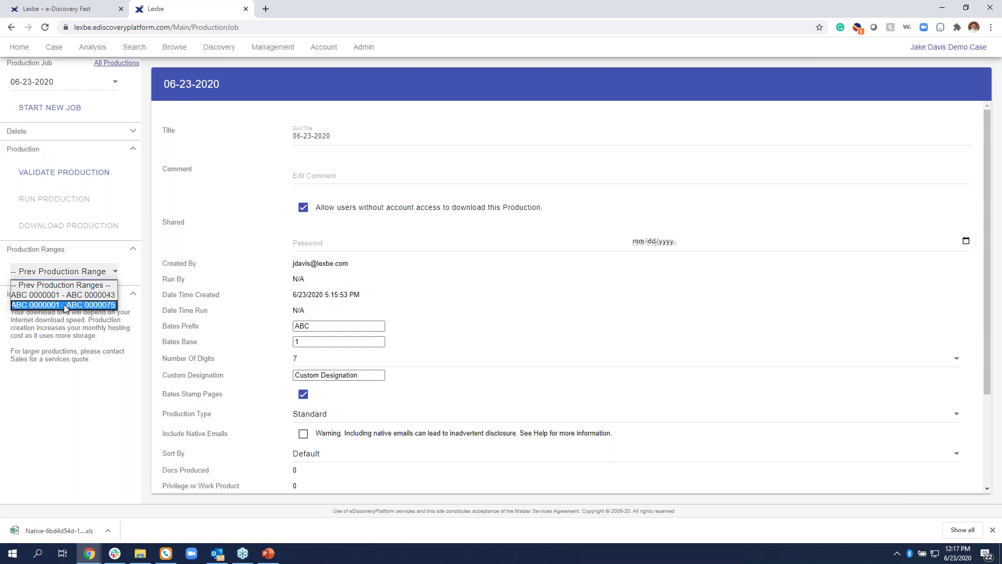
double_click(305, 343)
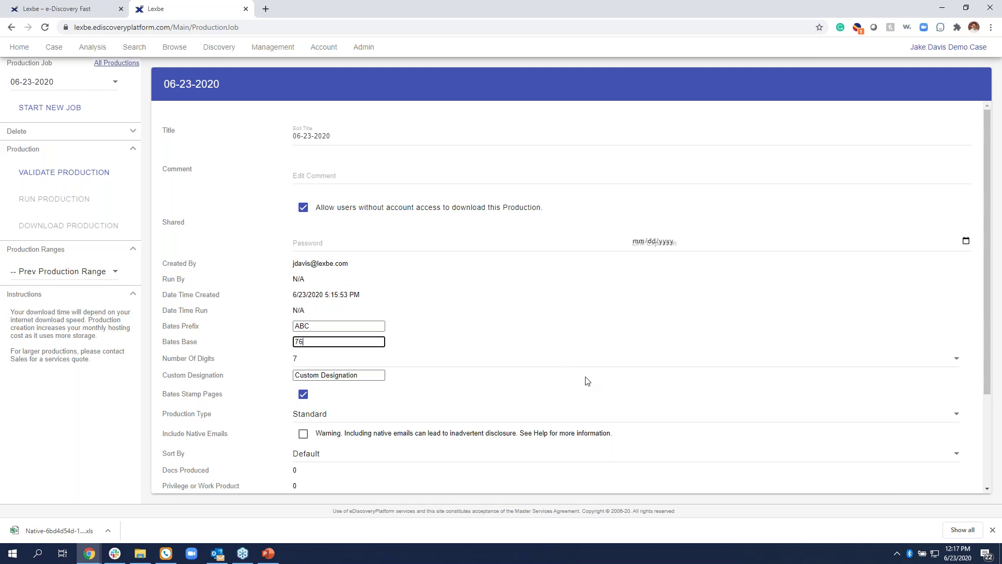
- Set the custom designation to AEO and the production type to Standard Plus TIFF, and save the production job's settings
click(374, 375)
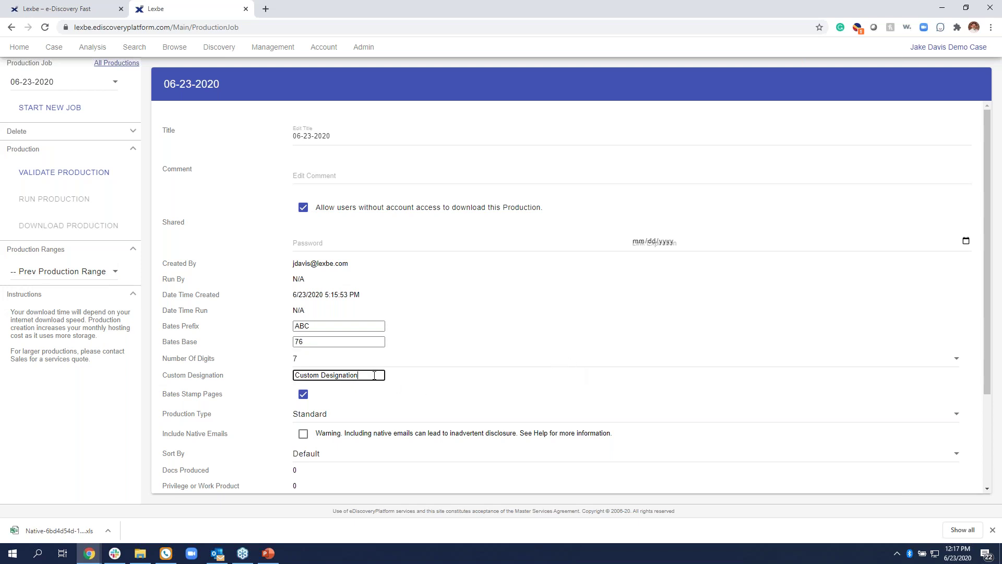
drag(367, 375, 293, 376)
text(AE)
scroll(452, 417, down, 2)
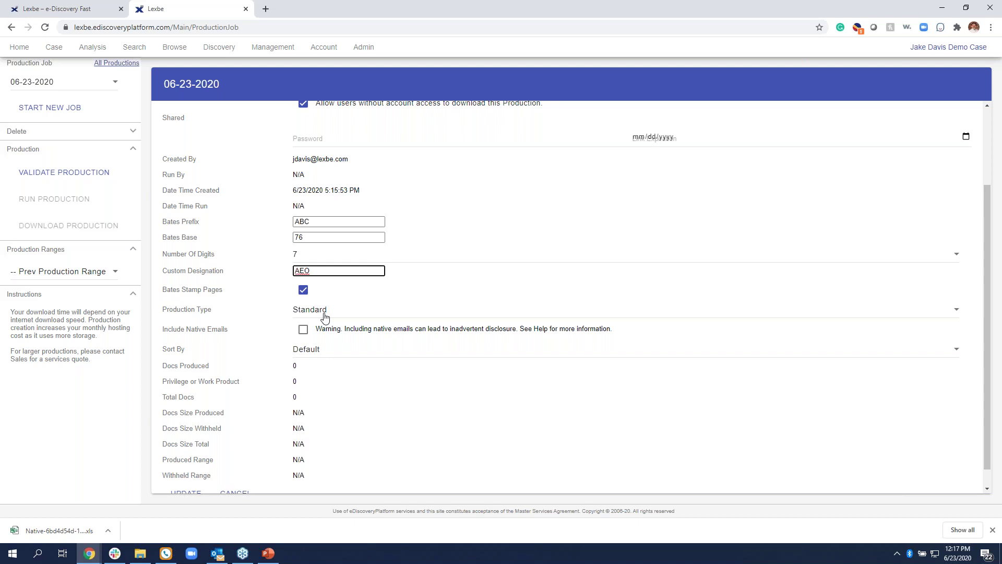
click(326, 313)
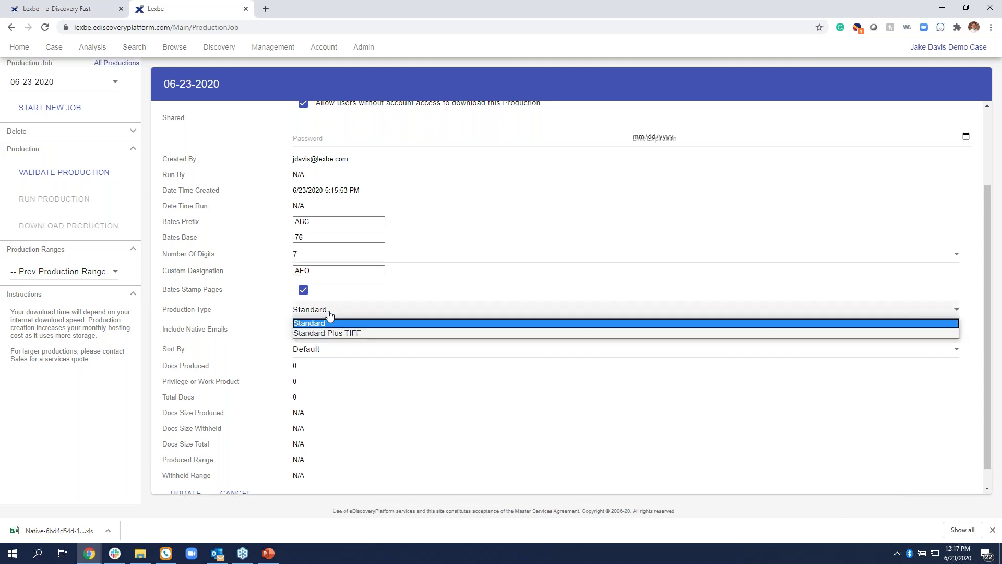
click(351, 335)
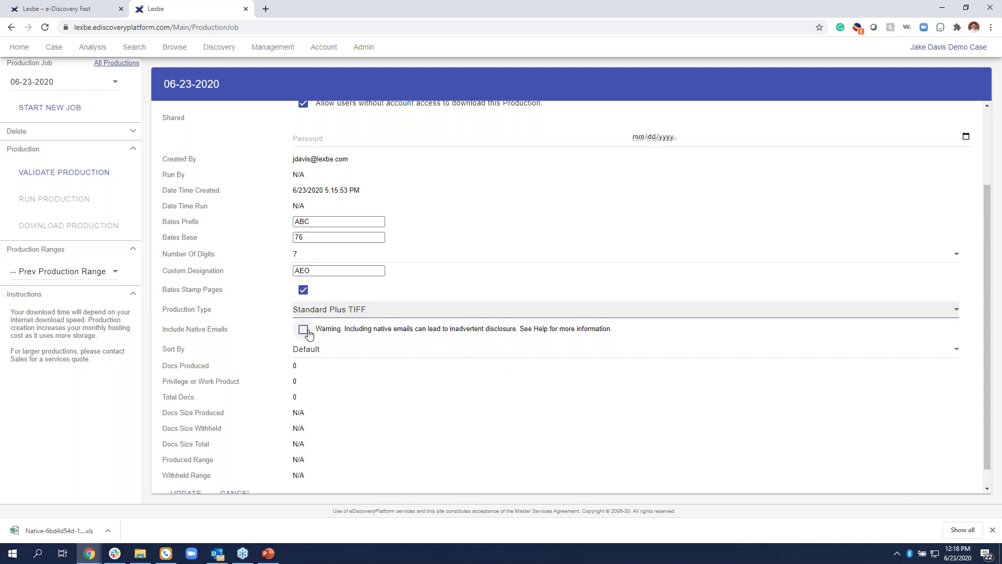
scroll(440, 434, down, 1)
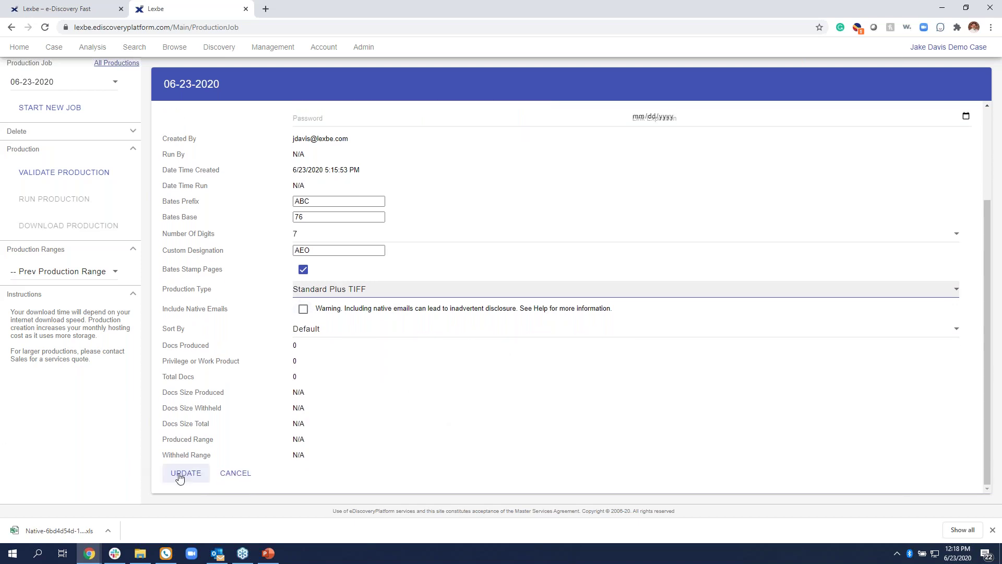
click(179, 477)
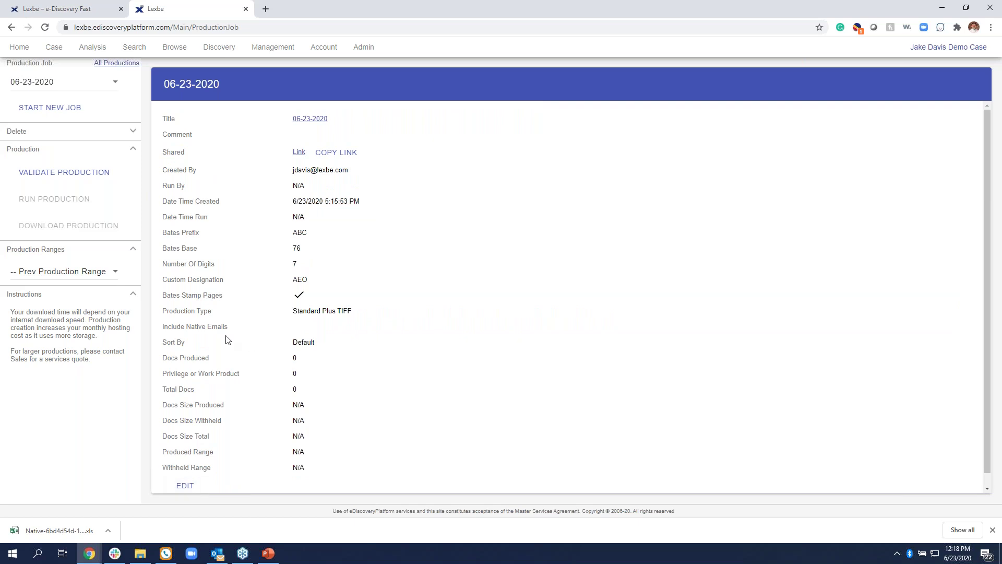
- Select 00-07-25-KW Bullet 1, 00-07-25-KW Bullet 2, 00-10-26-SA-SS draft and one more document in the case's document list
click(178, 52)
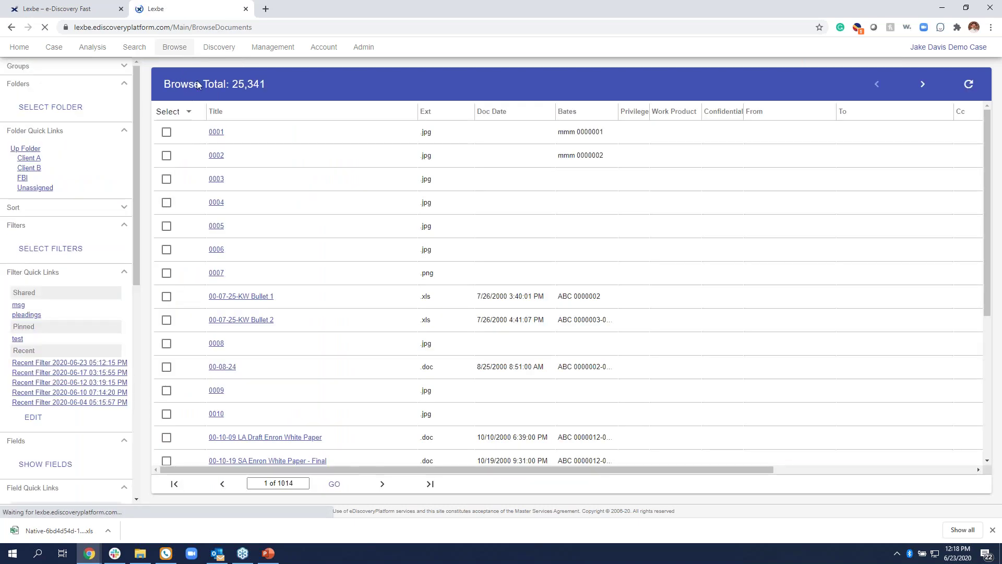
click(167, 298)
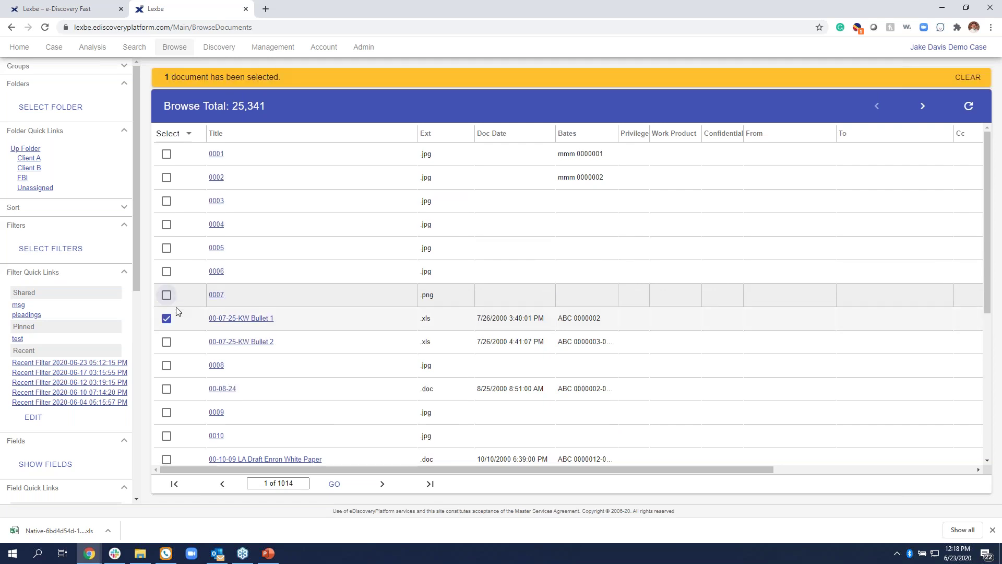
click(173, 347)
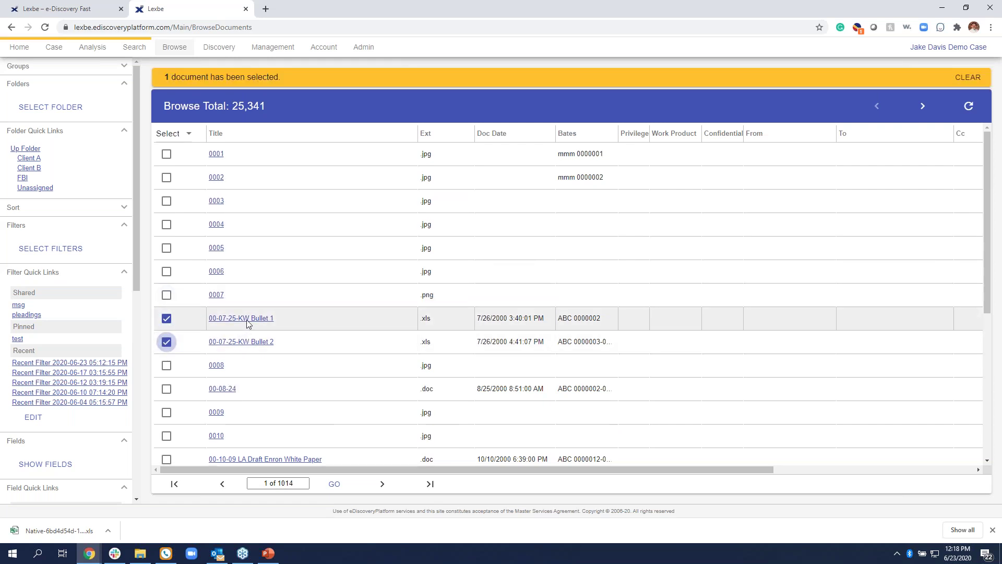
scroll(175, 340, down, 3)
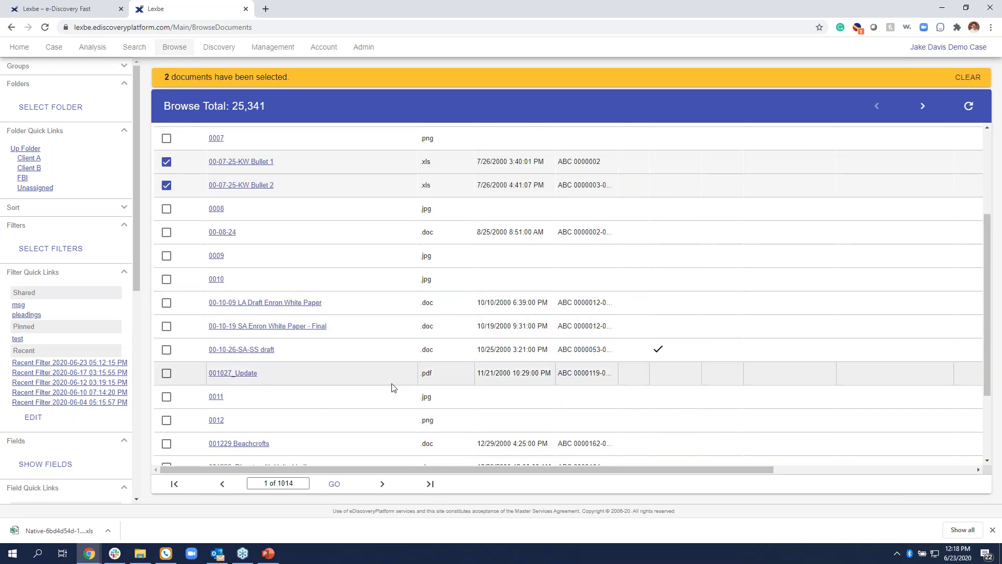
click(167, 350)
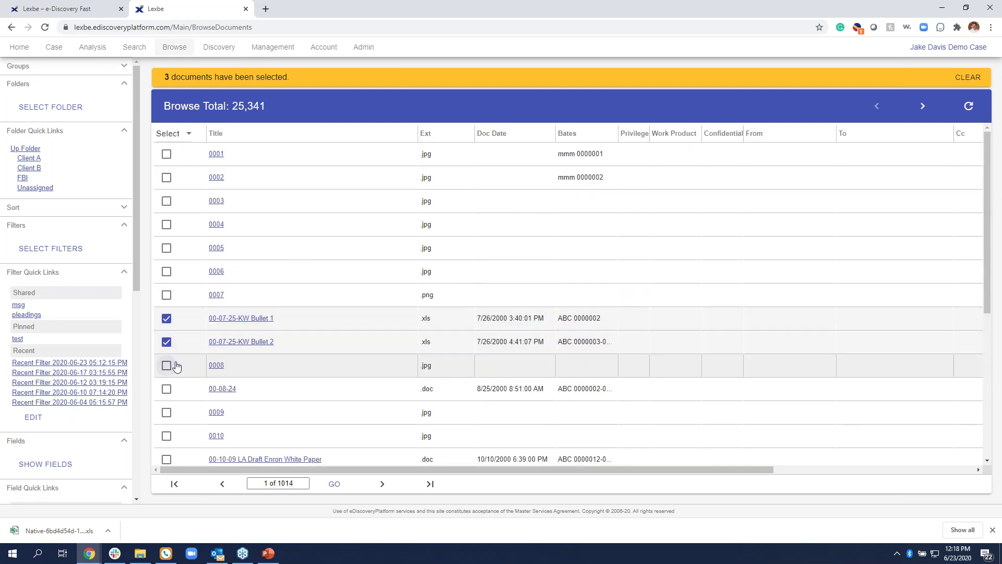
scroll(174, 361, down, 3)
click(166, 326)
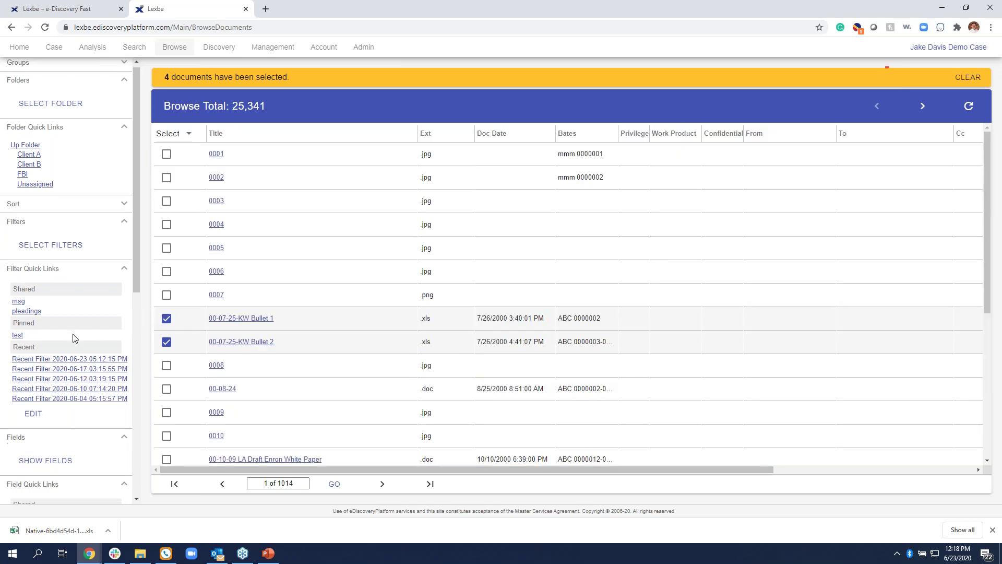
- Add the selected documents, expanded to their entire emails, to the 06-23-2020 production
scroll(72, 323, down, 8)
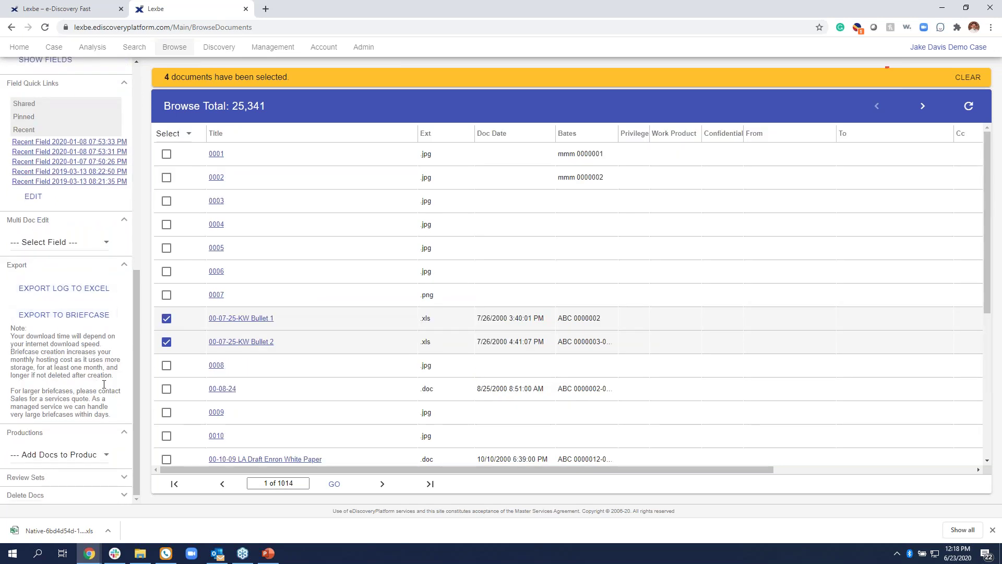
click(71, 458)
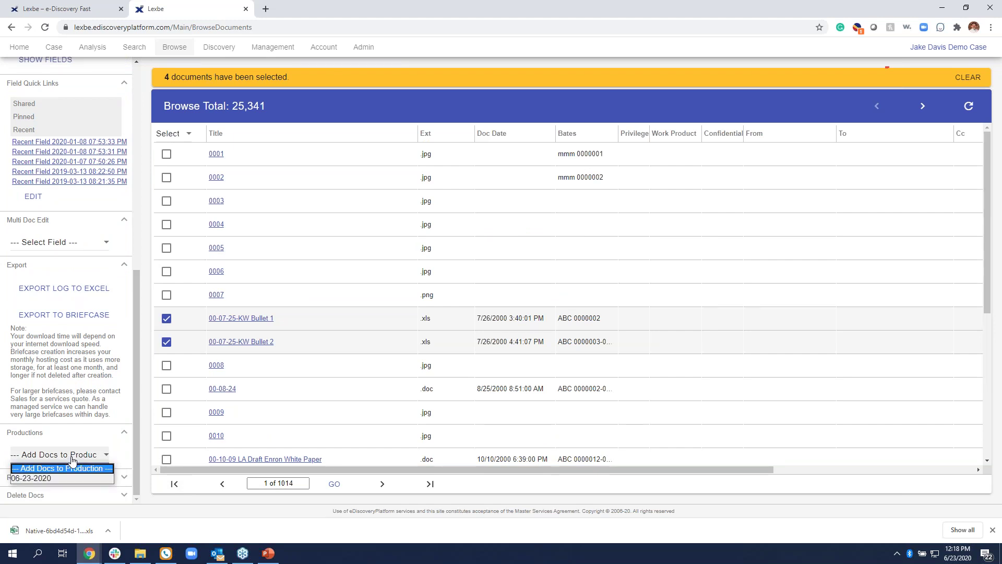
click(80, 478)
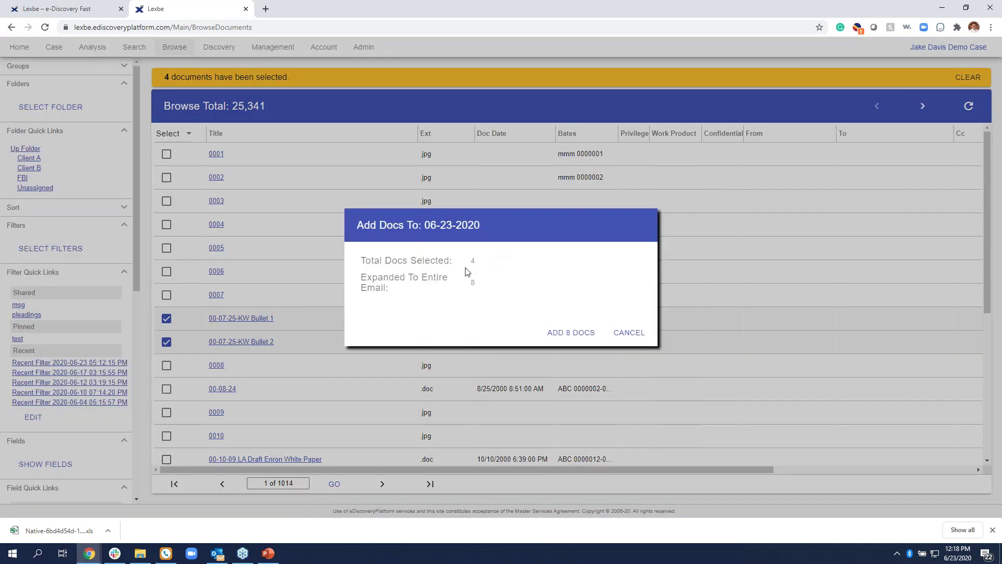
click(555, 330)
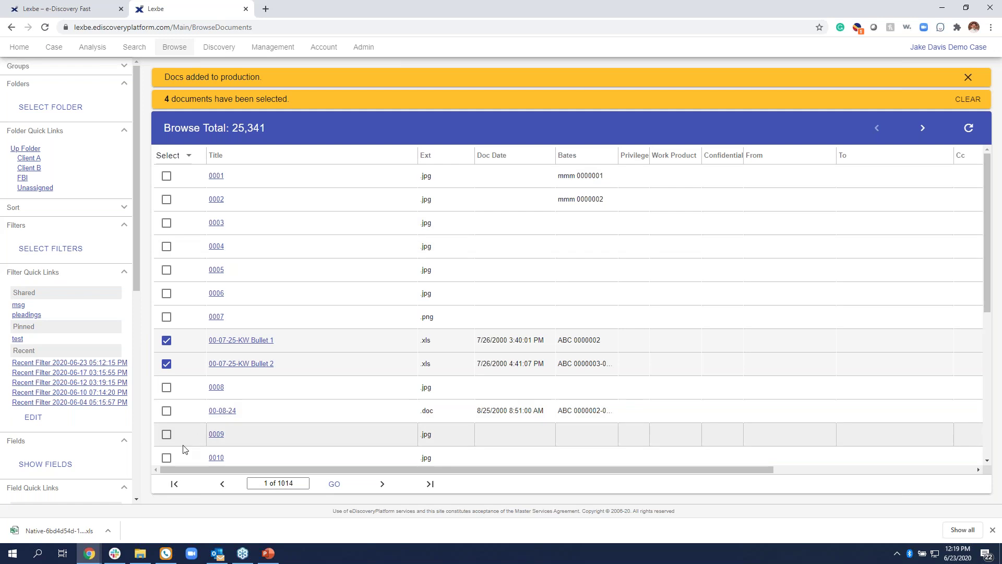
- Validate the 06-23-2020 production through the email family, redaction, responsive, privilege, work product and page count checks, and return to its production job
mouse_move(201, 55)
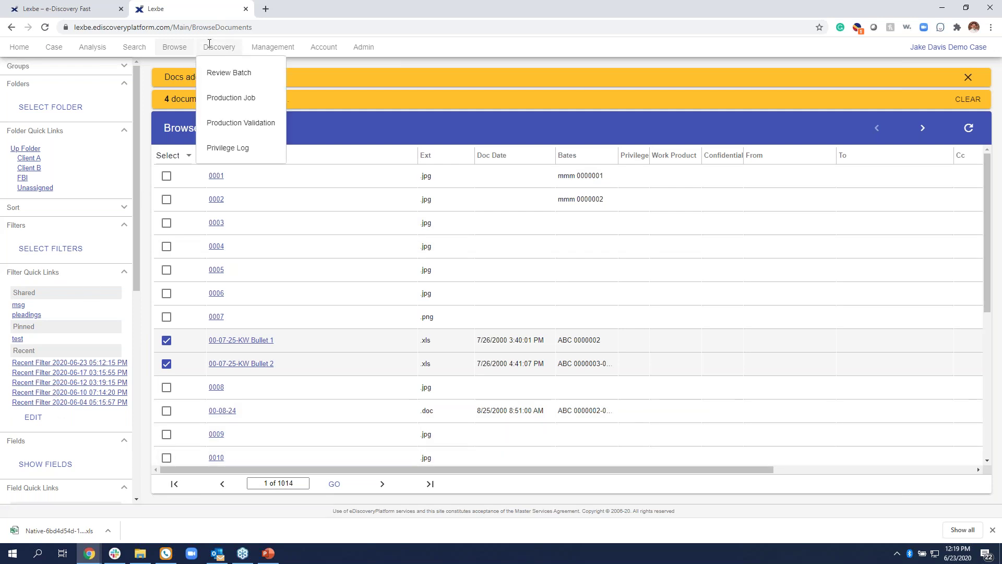
click(246, 124)
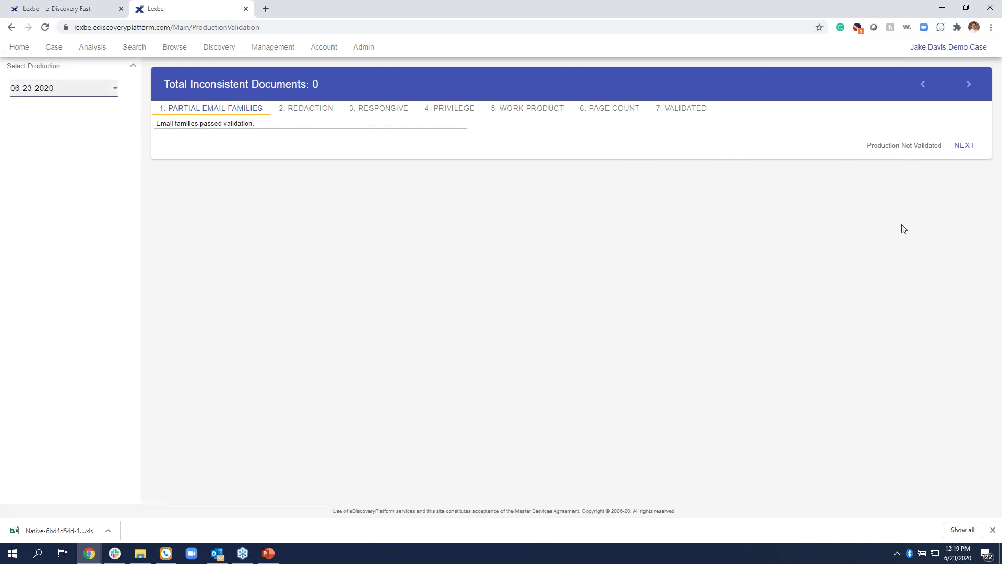
click(963, 146)
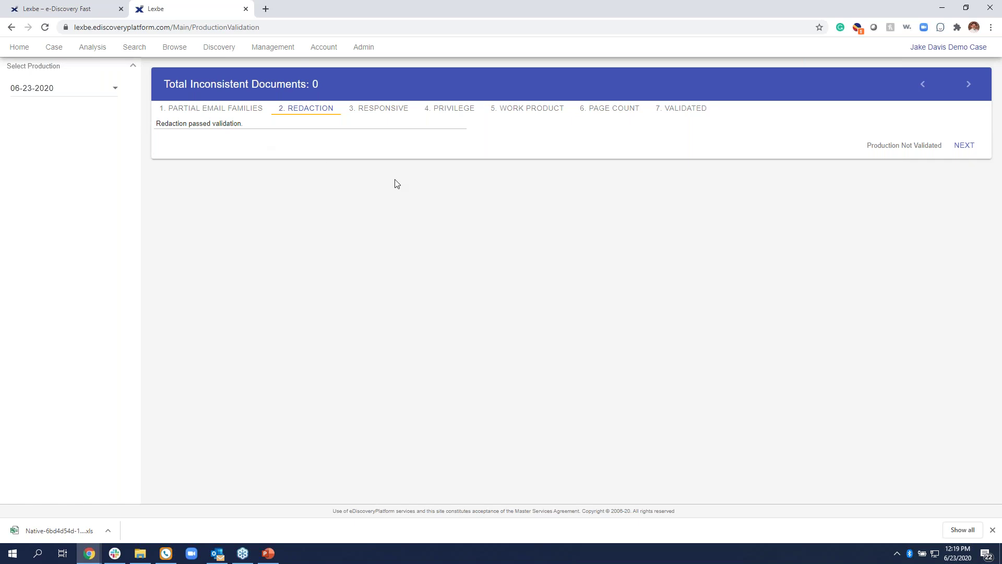
click(965, 146)
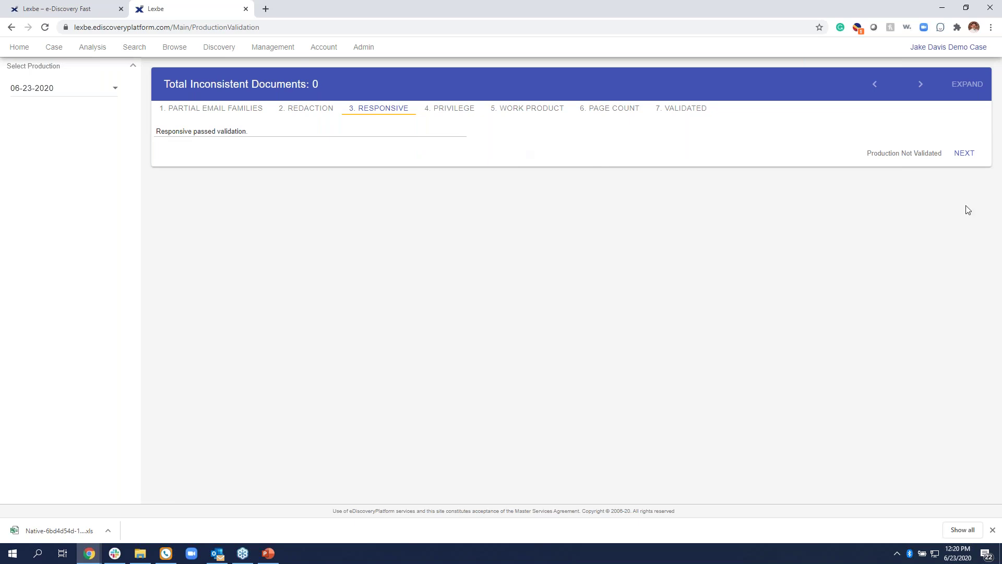
click(963, 160)
click(961, 158)
click(961, 158)
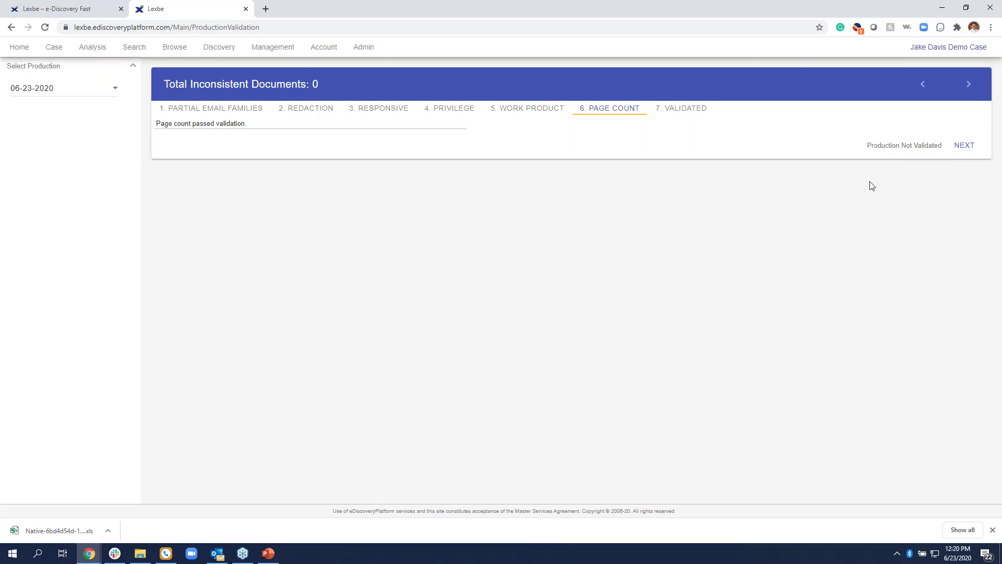
click(971, 148)
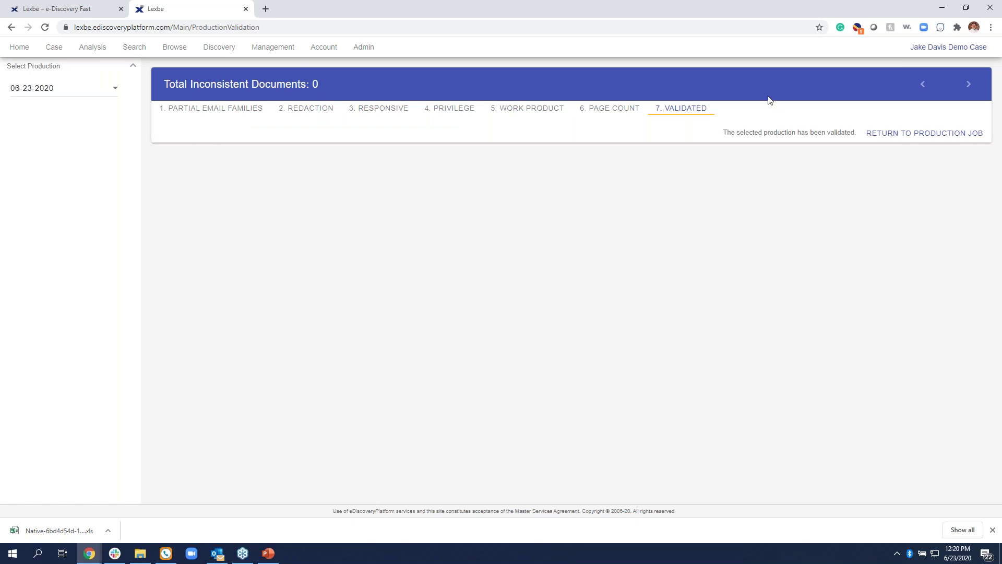
click(890, 136)
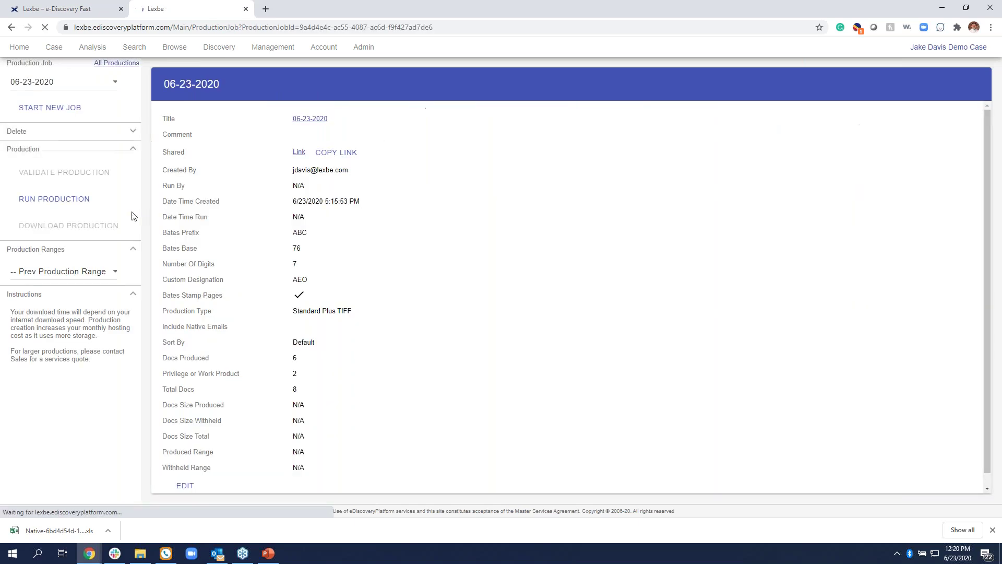
- Run the 06-23-2020 production job with a notification sent upon completion
click(76, 201)
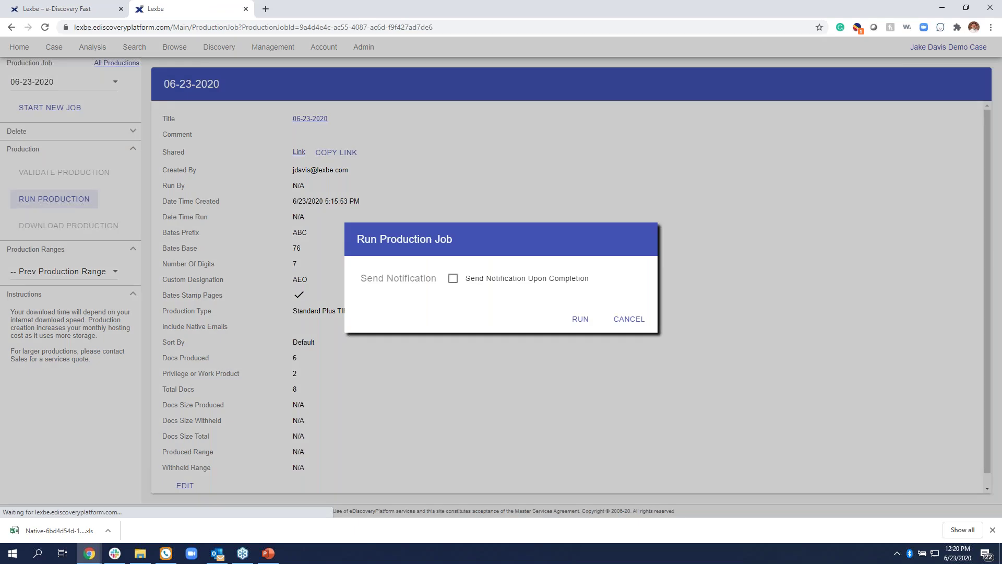
click(453, 278)
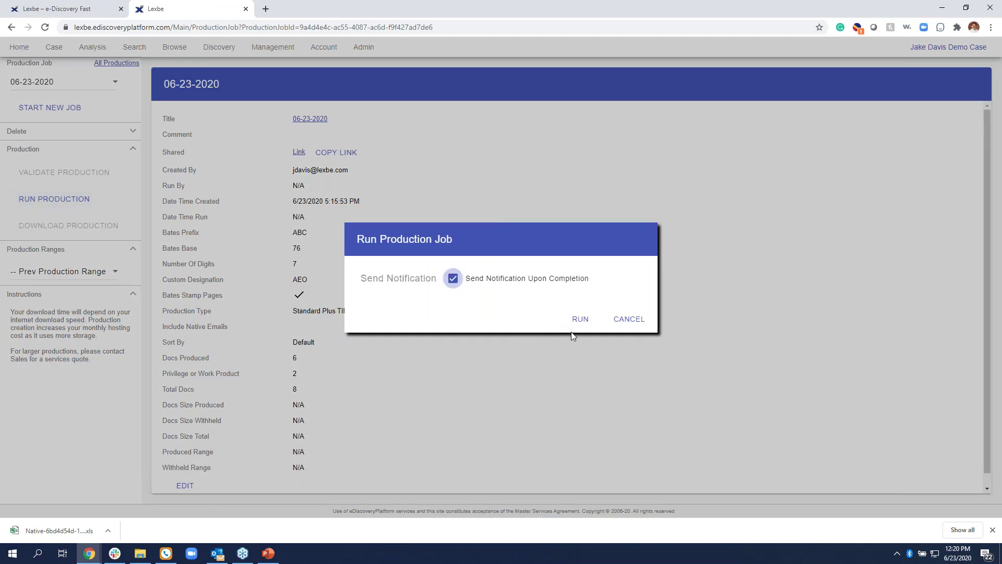
click(586, 318)
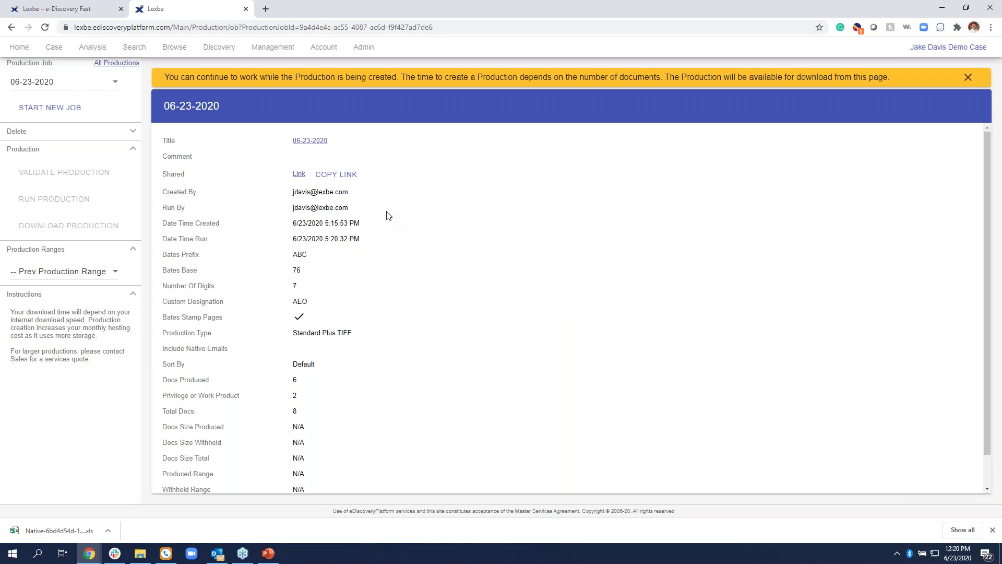
- Open the case's privilege log for the 09-13-2019 production job
mouse_move(219, 47)
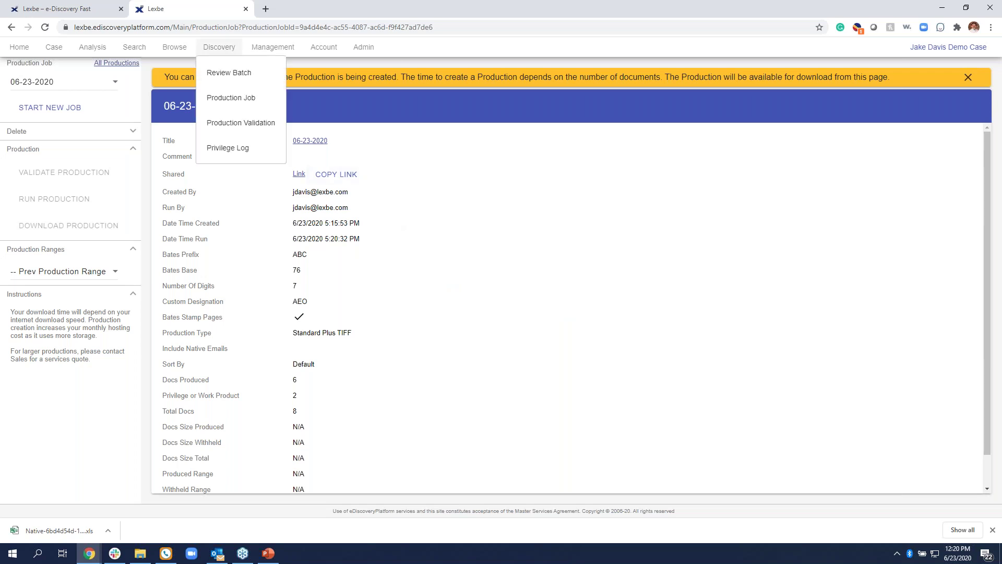
click(251, 152)
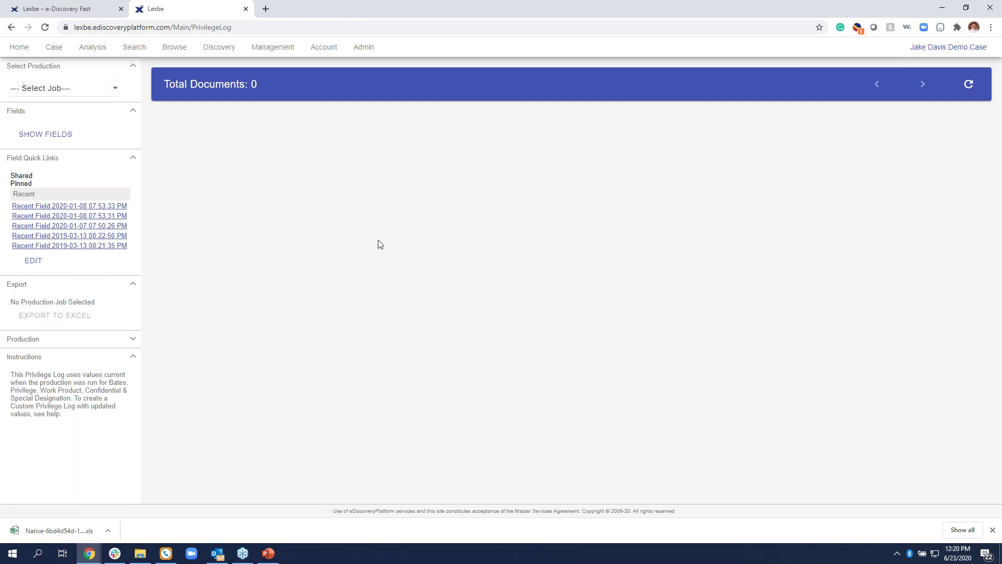
click(65, 92)
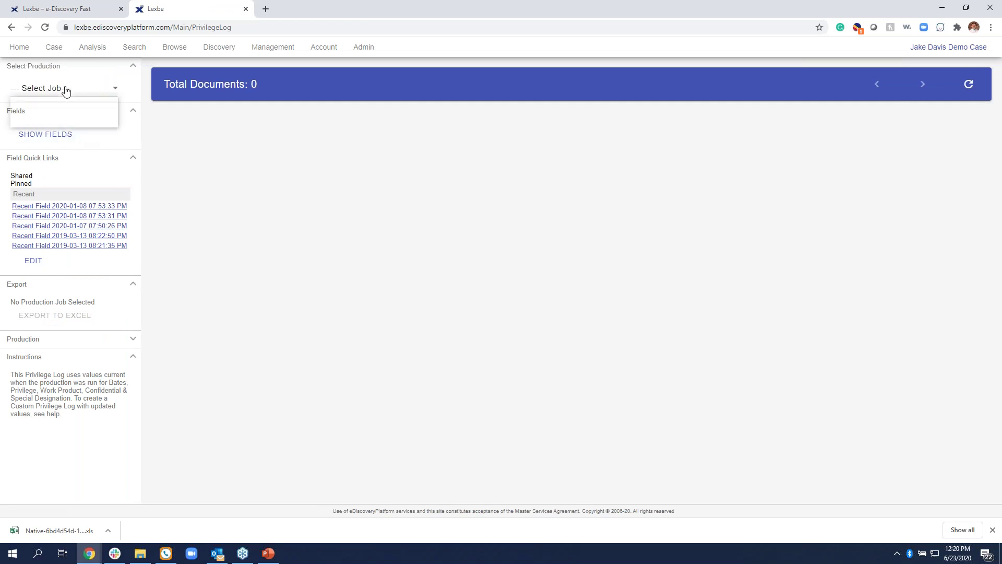
click(64, 118)
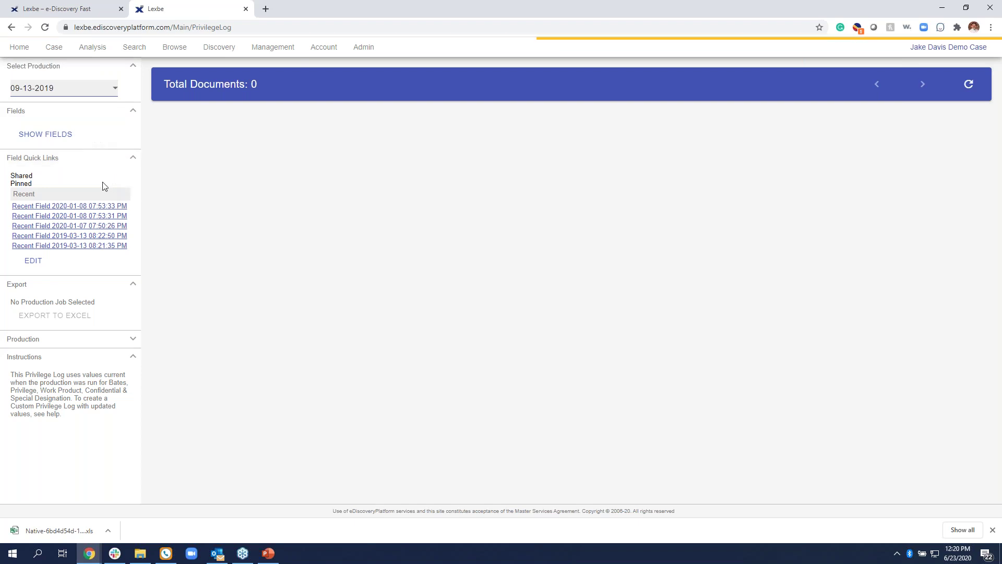
click(226, 48)
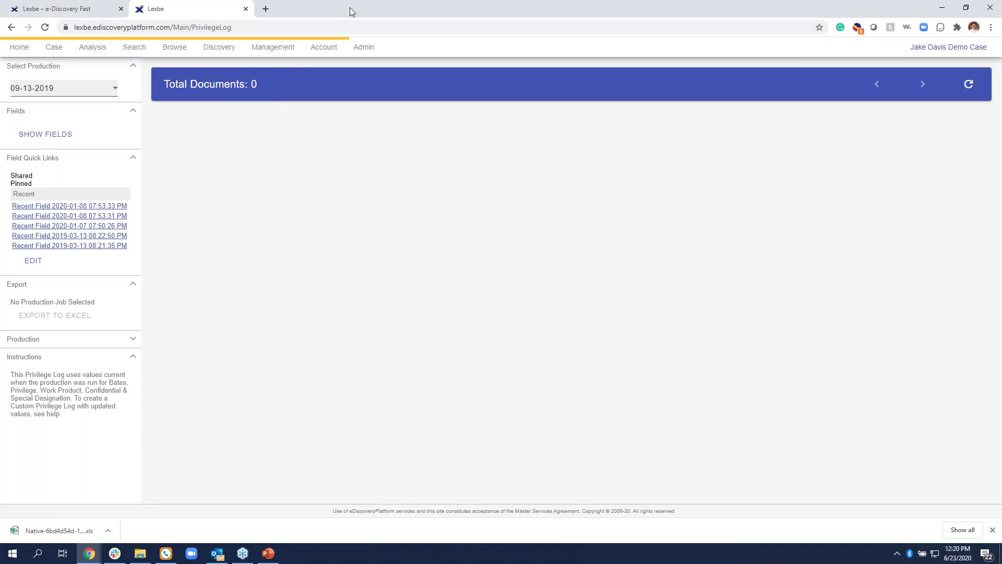
mouse_move(350, 7)
mouse_down()
mouse_move(456, 27)
mouse_move(348, 12)
mouse_up()
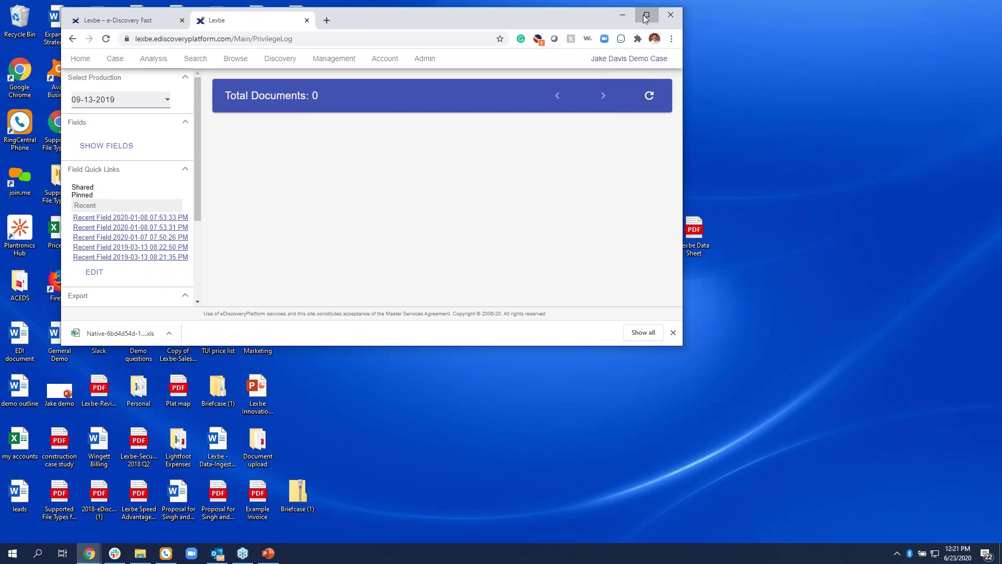
click(657, 11)
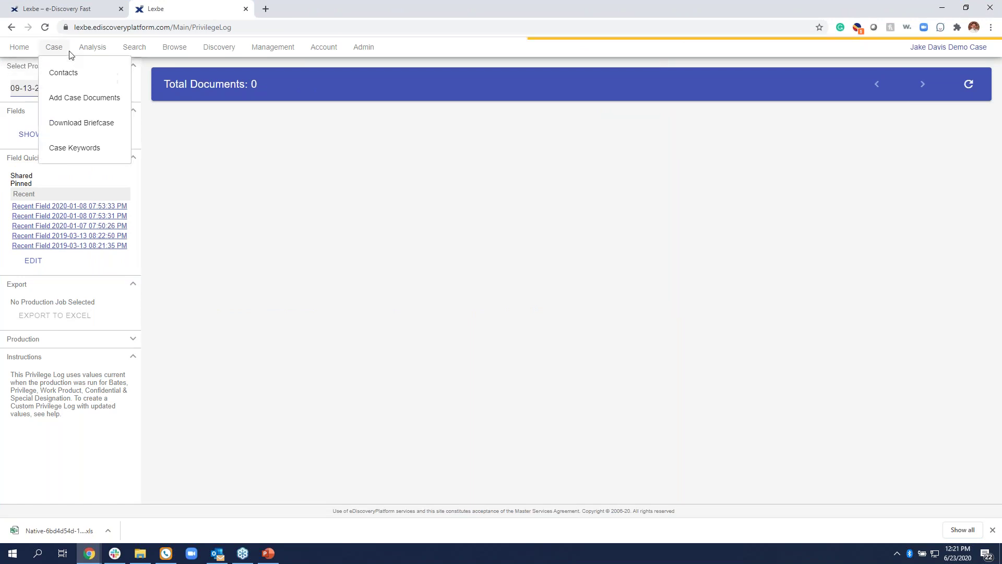
mouse_move(77, 61)
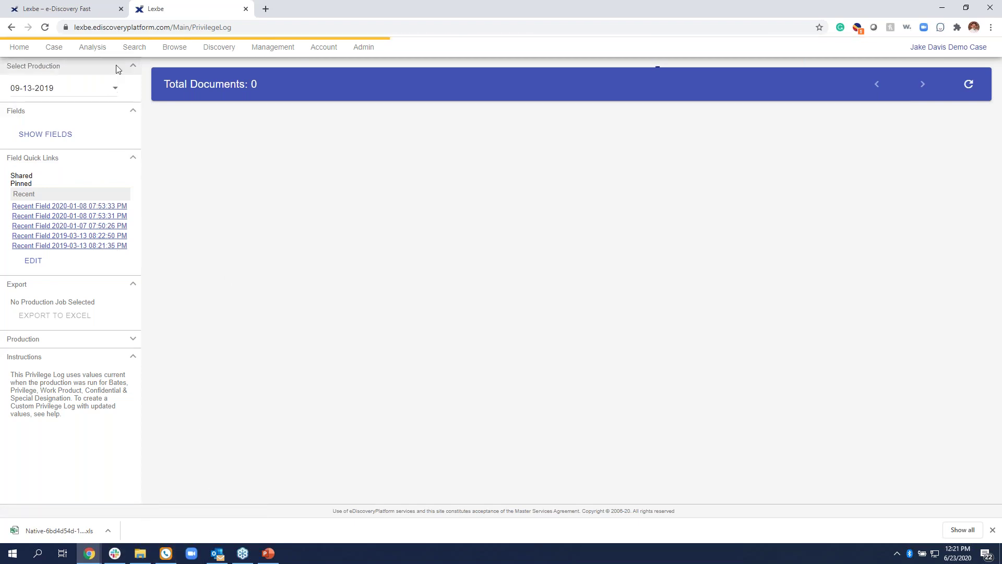
mouse_move(92, 47)
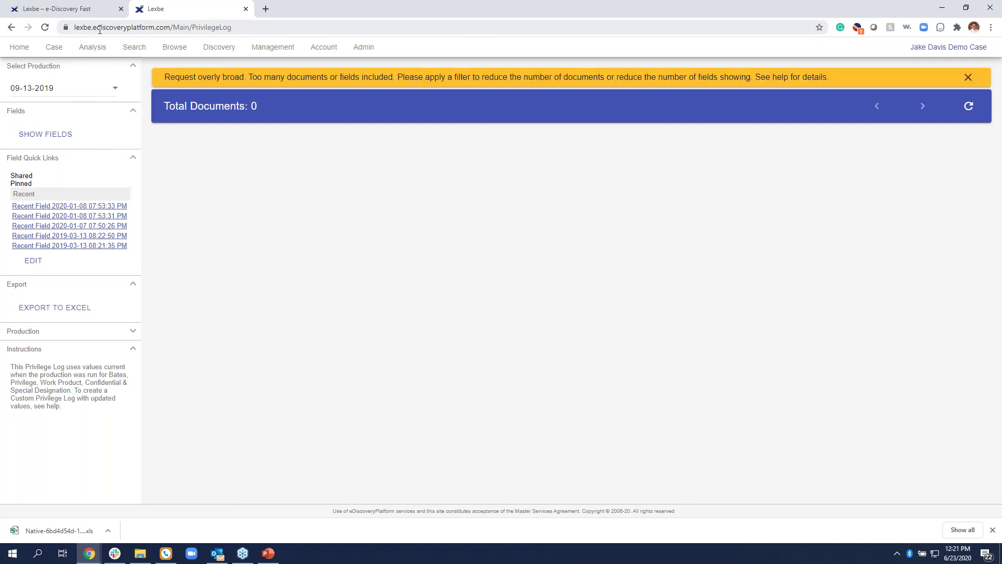
click(95, 86)
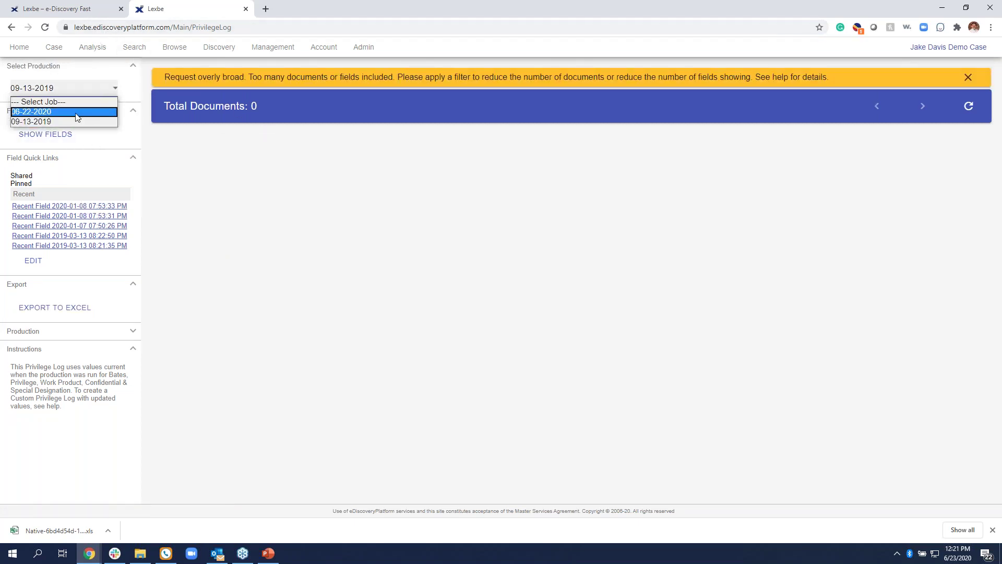
click(326, 249)
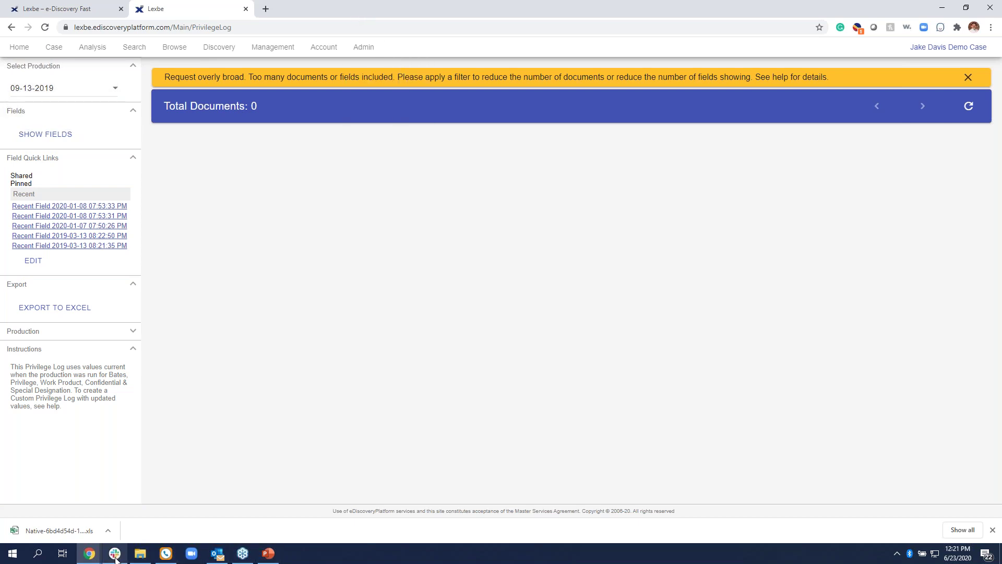
mouse_move(116, 558)
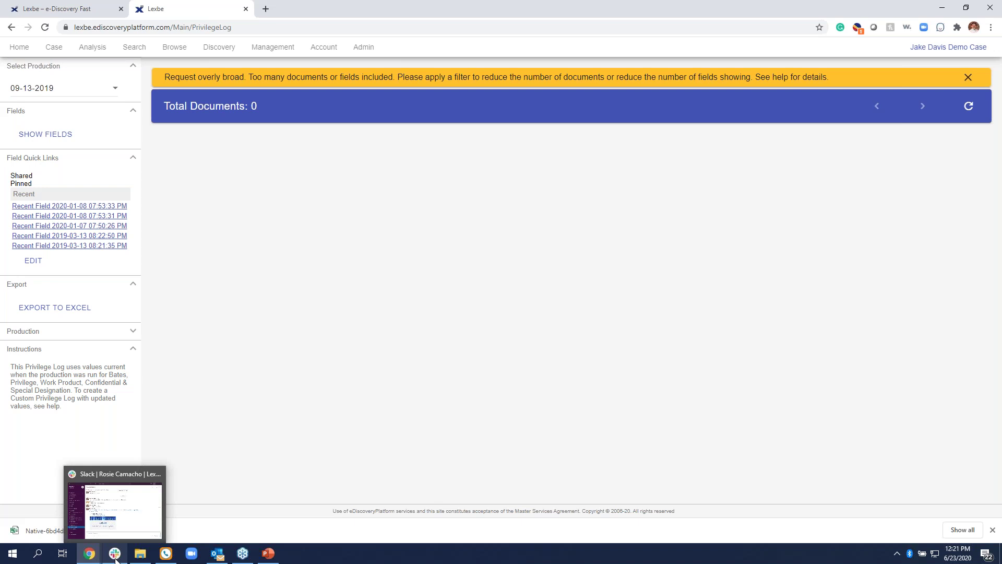
- Keep 09-13-2019 as the privilege log's production, dismiss the warning and export the log to Excel
click(73, 89)
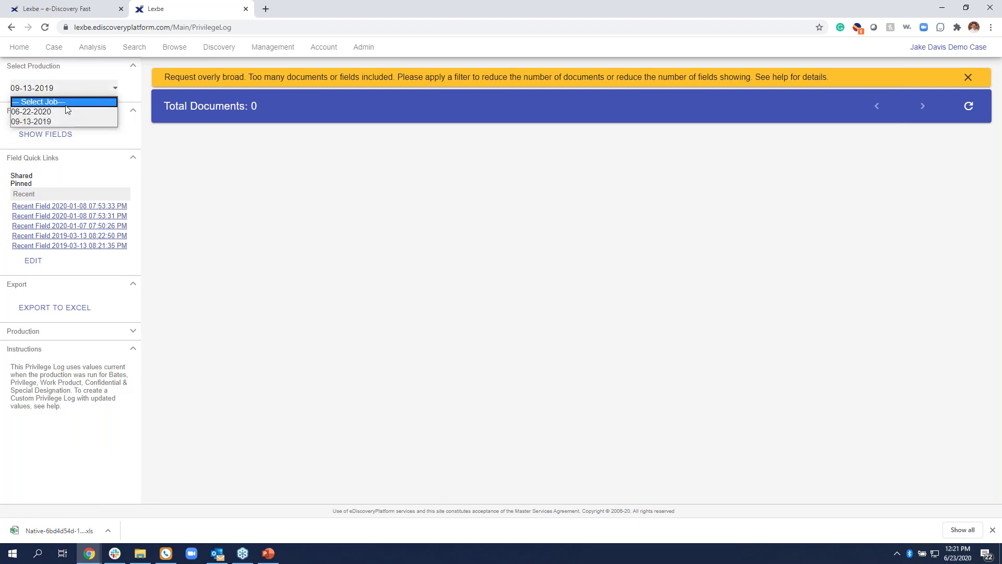
click(65, 122)
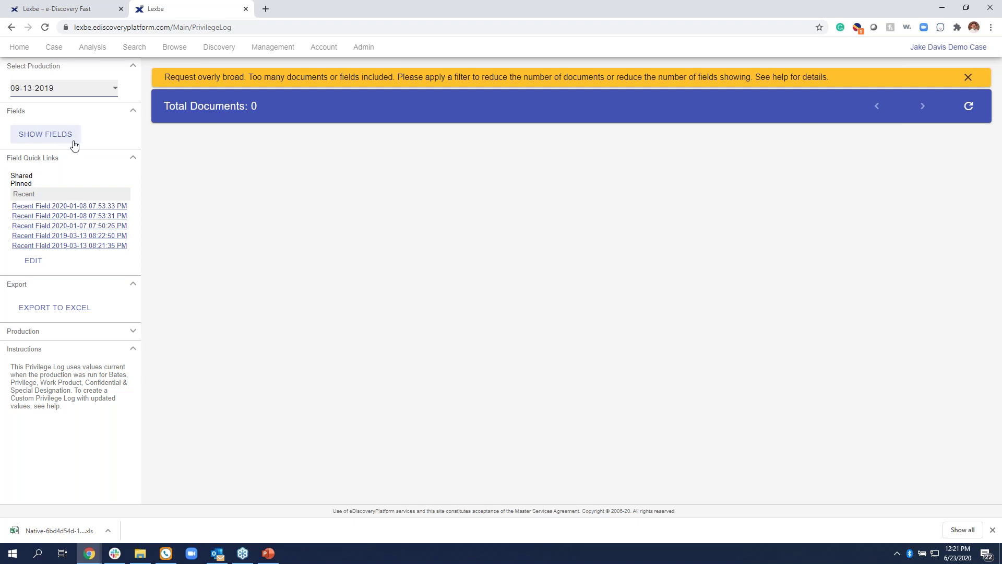
click(968, 78)
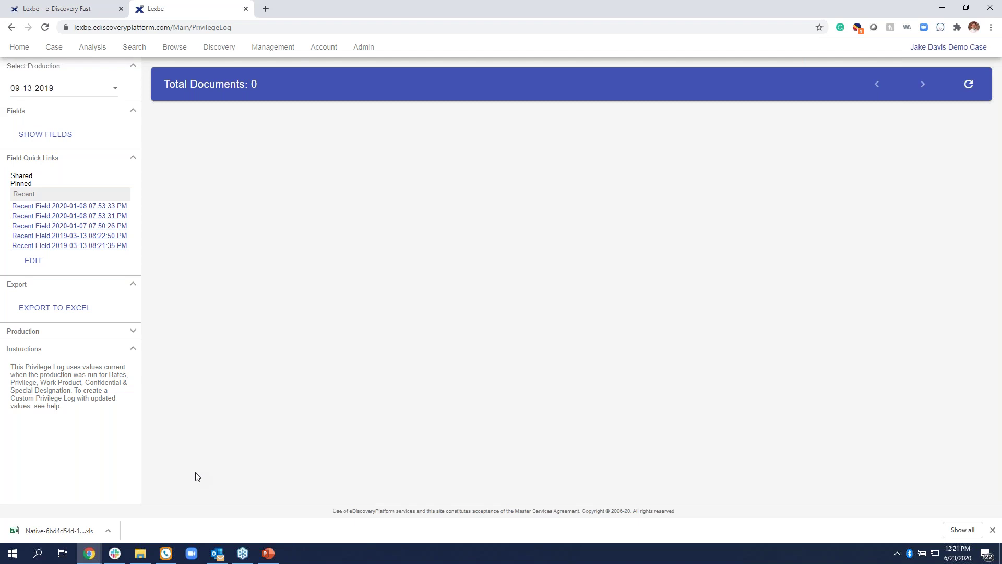
click(73, 307)
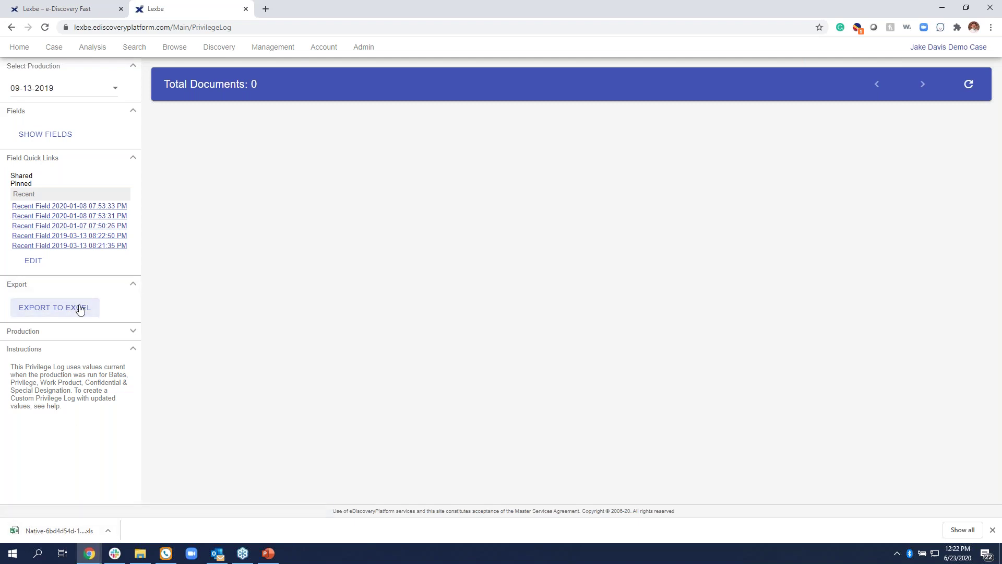
- Open the exported privilege log in Excel, fit the Attorney Work Product column to its contents and examine the log's columns
click(76, 531)
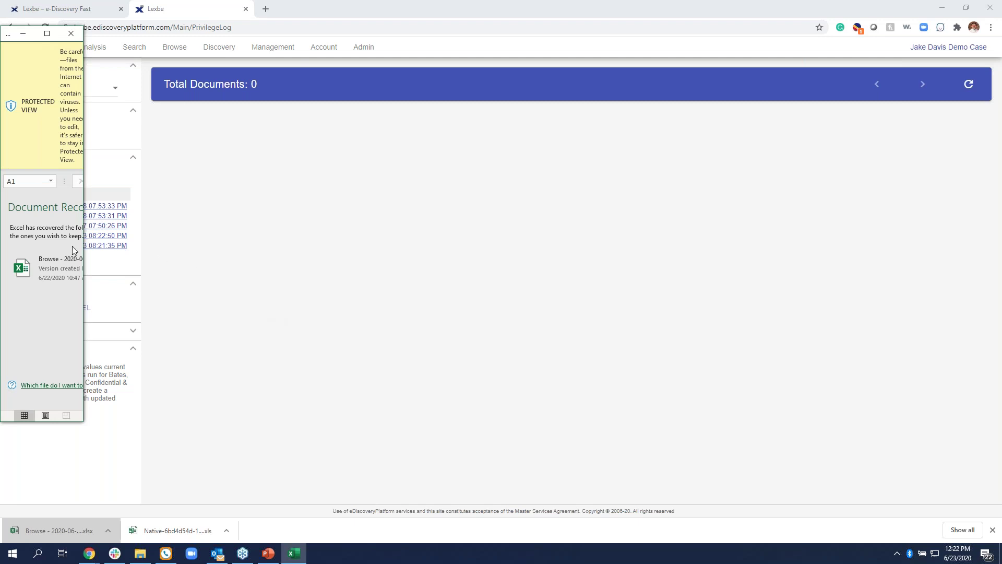
click(47, 34)
click(122, 518)
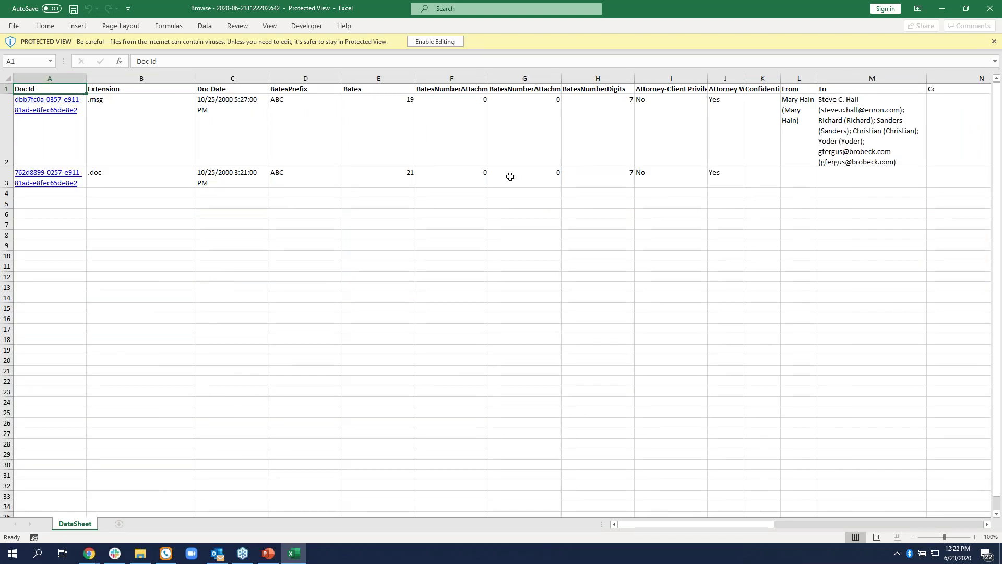
double_click(745, 78)
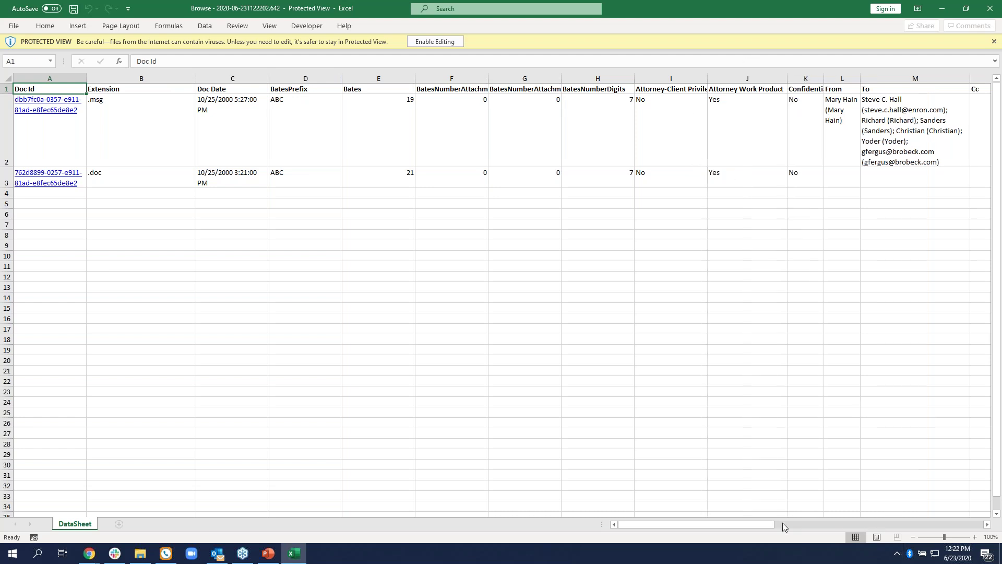
drag(769, 521, 892, 527)
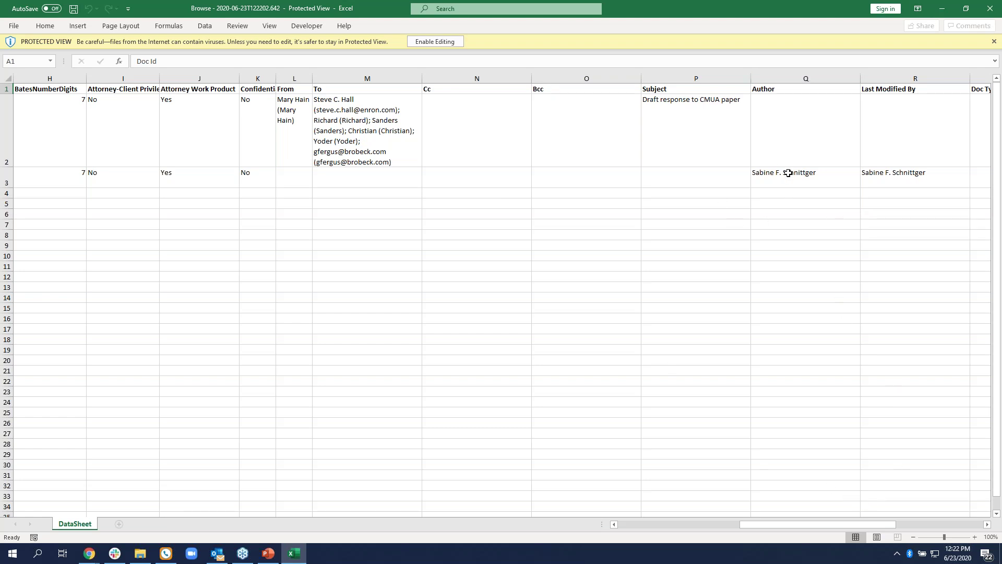
click(944, 7)
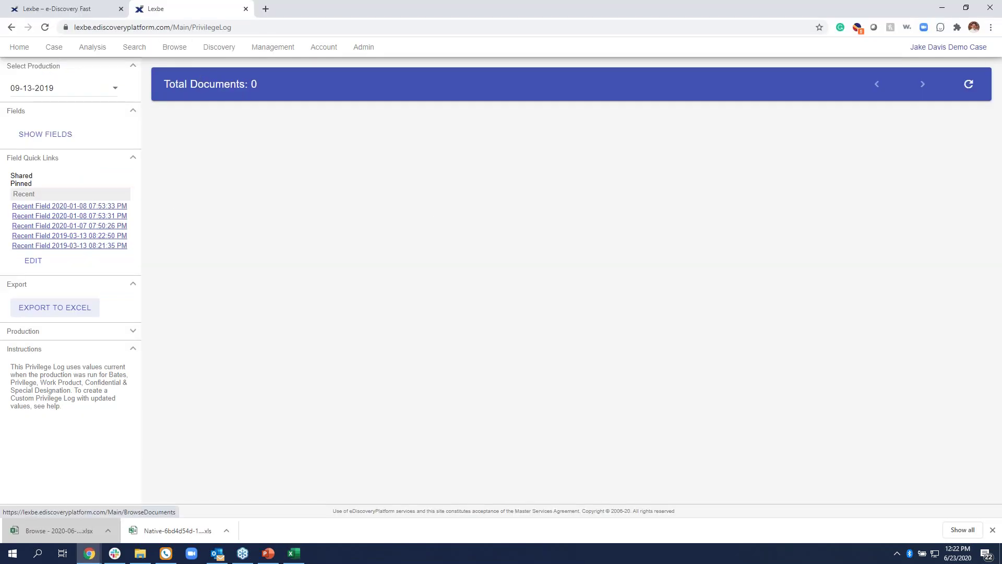
- Return to the 06-23-2020 production job in Lexbe and download the production through its shared link
click(219, 47)
click(231, 99)
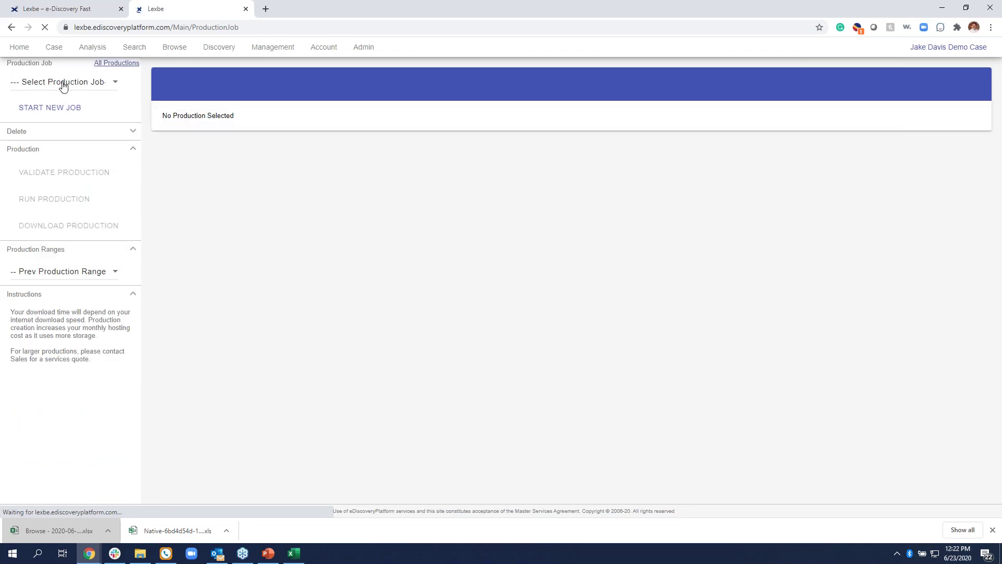
click(62, 82)
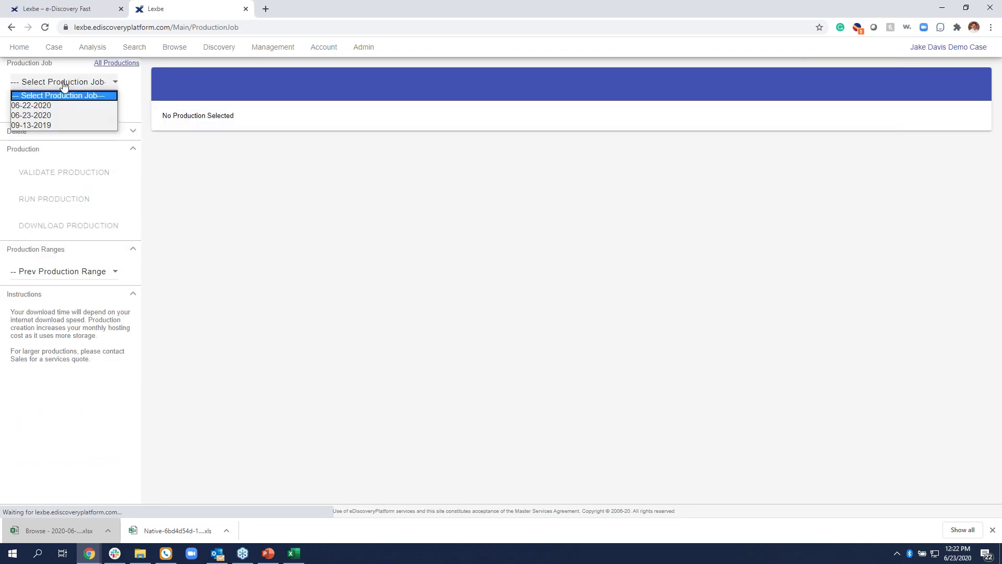
click(58, 115)
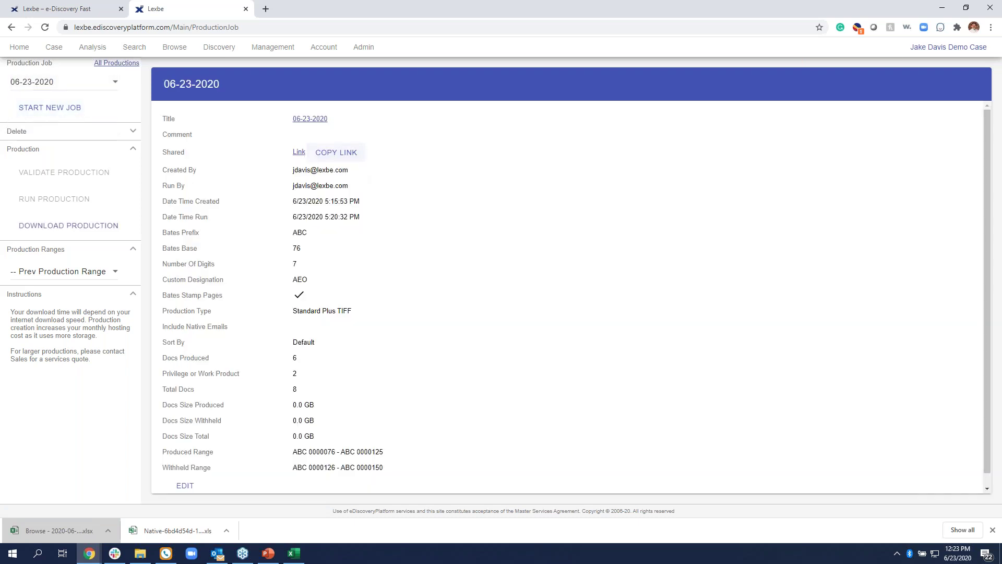
click(298, 152)
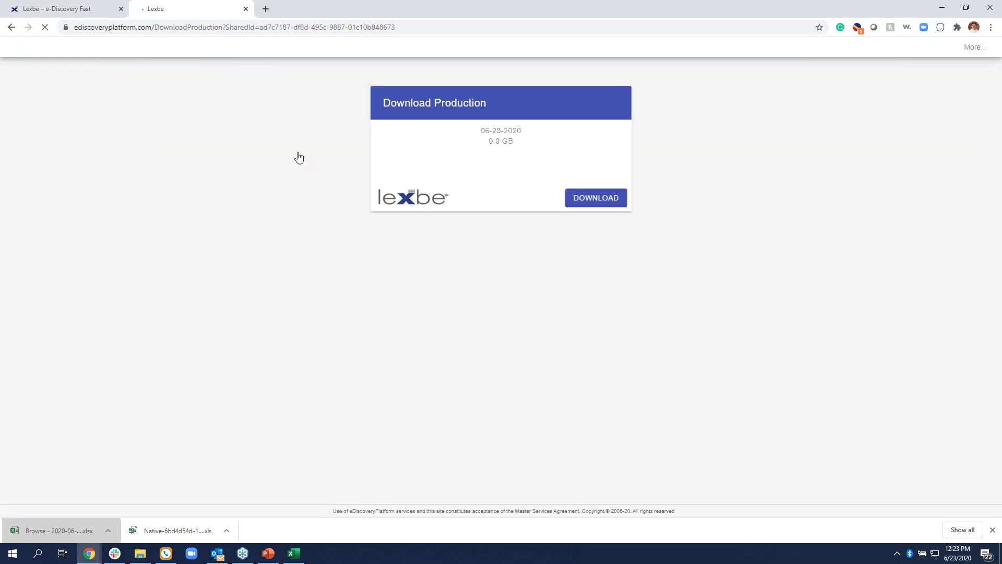
click(584, 203)
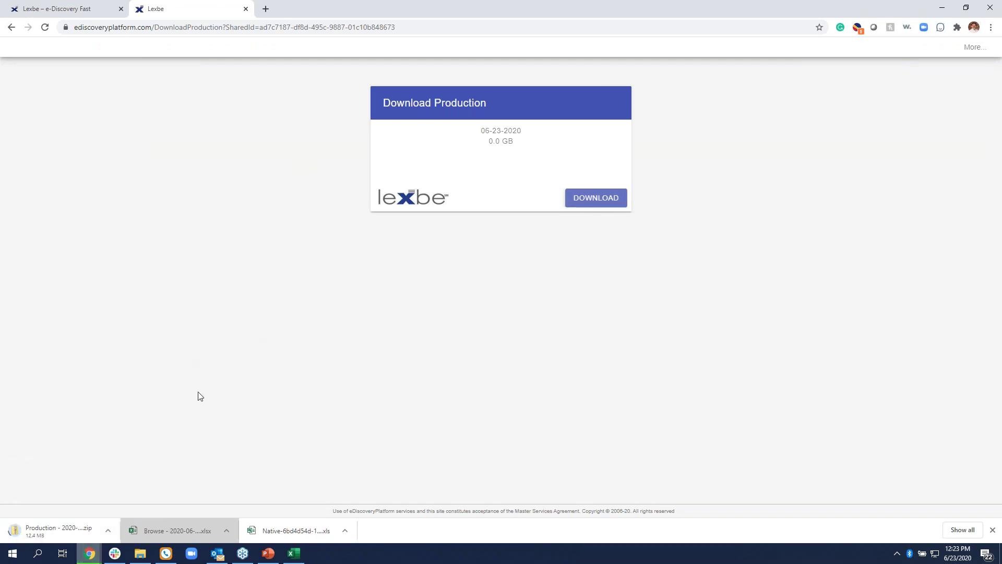
- Open the downloaded production archive and browse its Production folder down to IMAGES, subfolder 0001
click(80, 529)
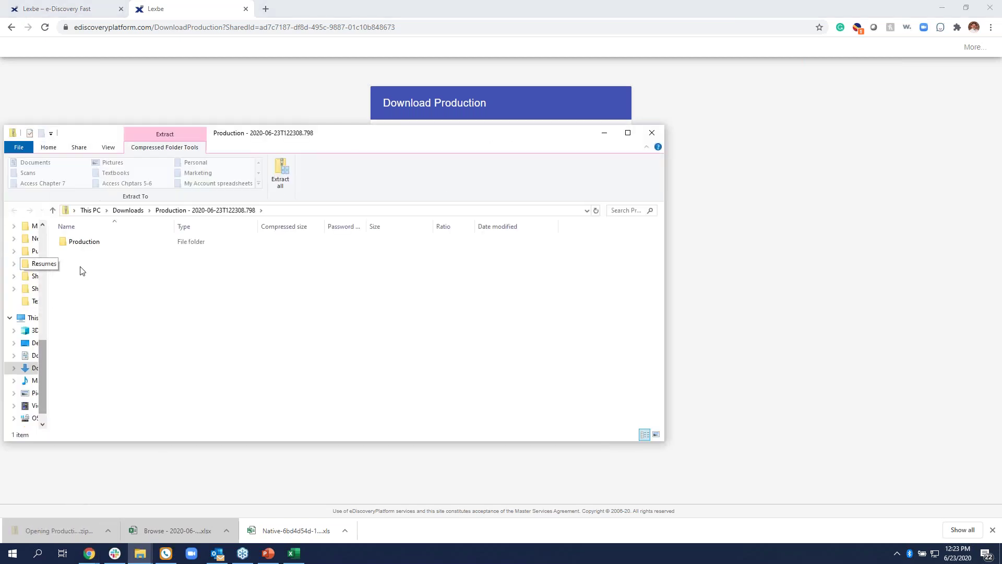
double_click(86, 242)
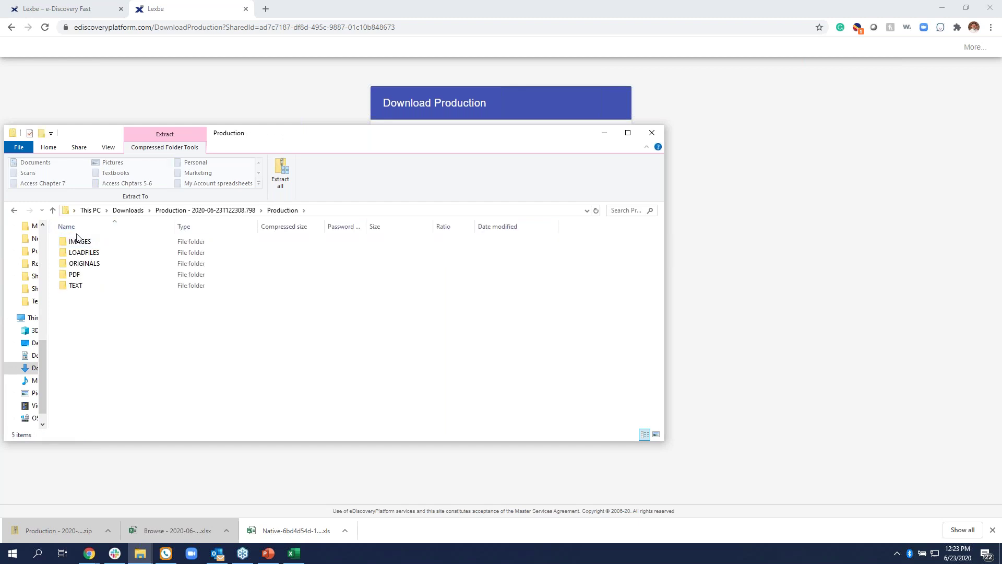
drag(305, 138, 455, 47)
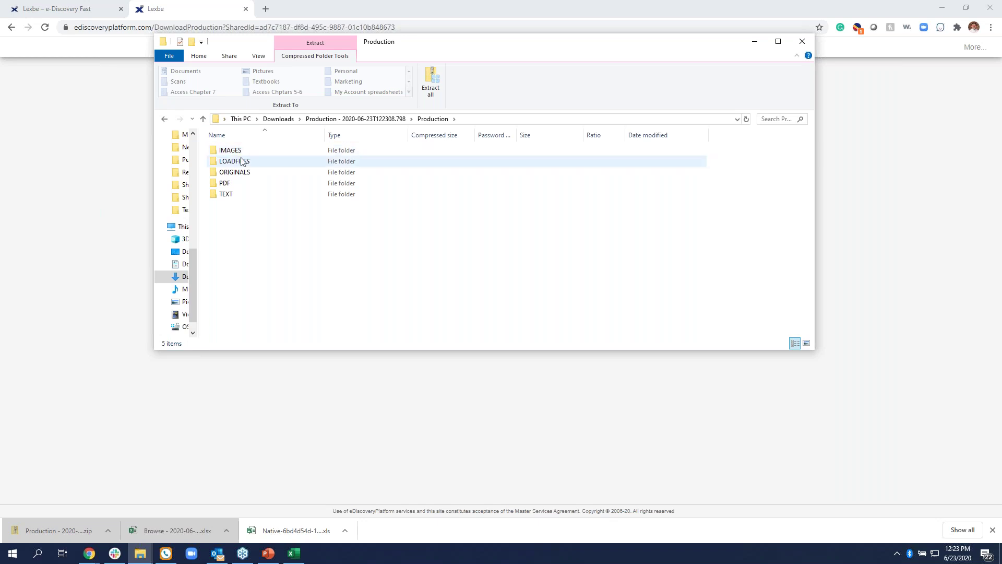
click(255, 151)
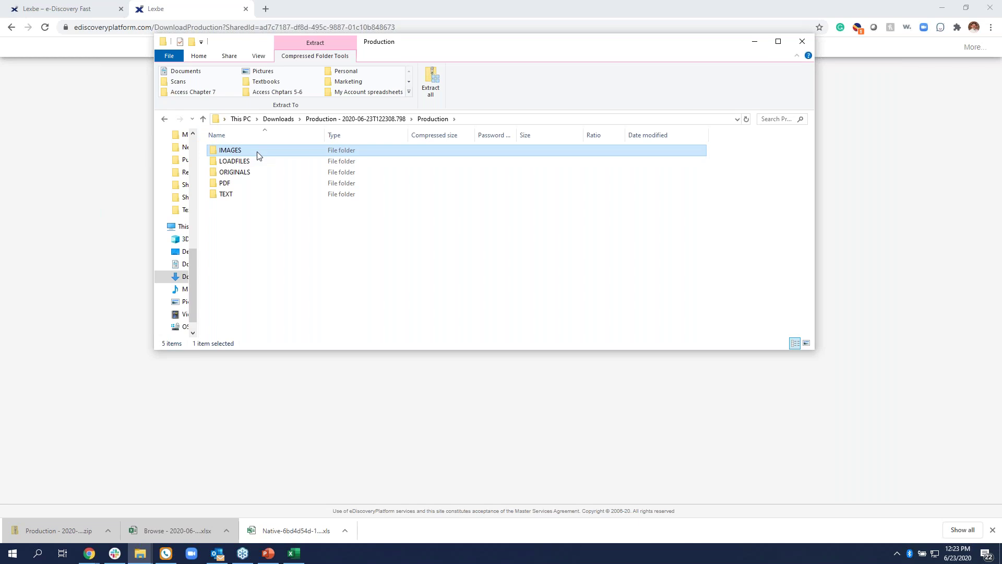
double_click(257, 155)
click(251, 156)
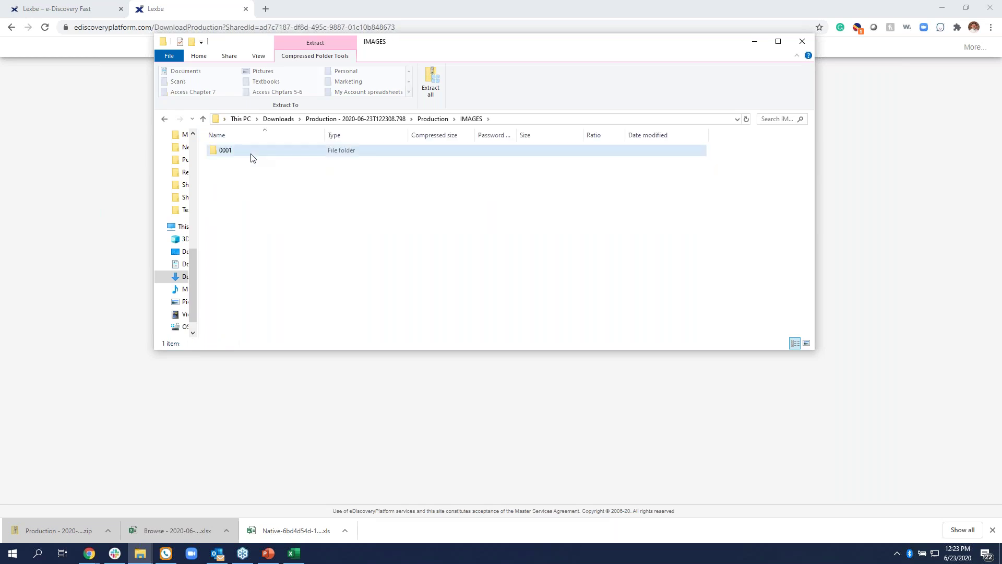
double_click(251, 156)
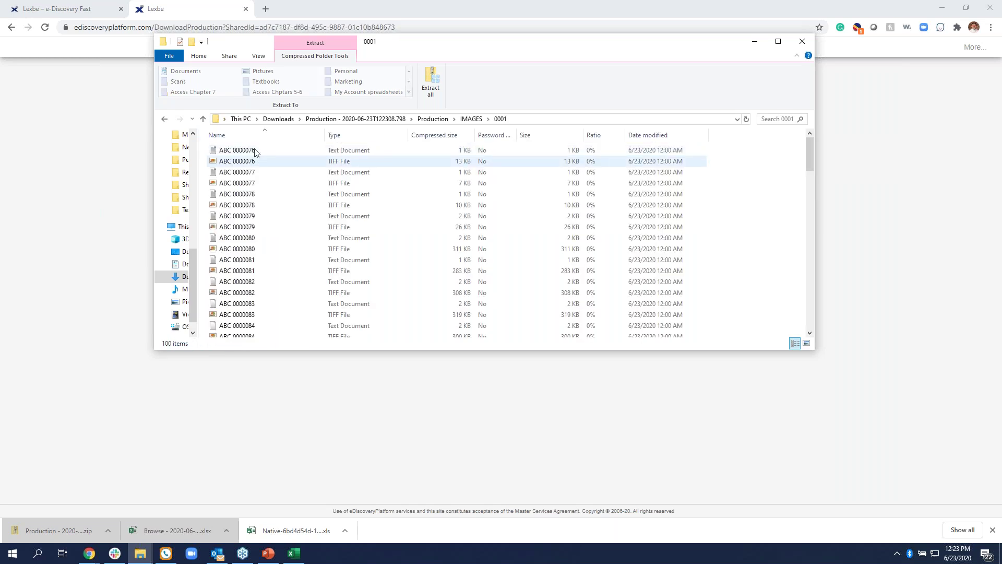
- Open the TIFF image ABC 0000077 from the IMAGES folder, examine its redaction and Bates stamp, and close it
scroll(268, 178, down, 2)
scroll(267, 177, up, 2)
double_click(263, 185)
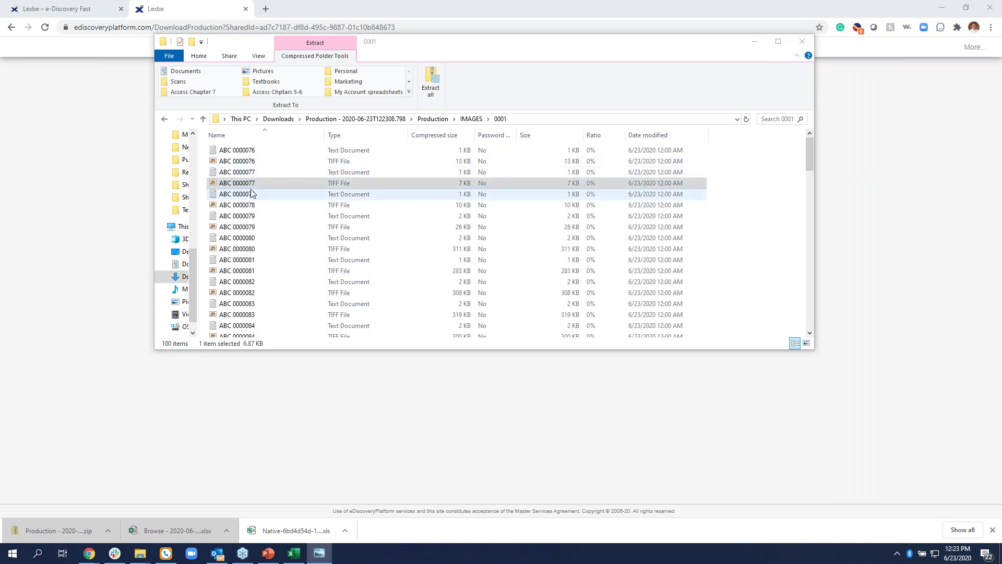
drag(1001, 23, 462, 1)
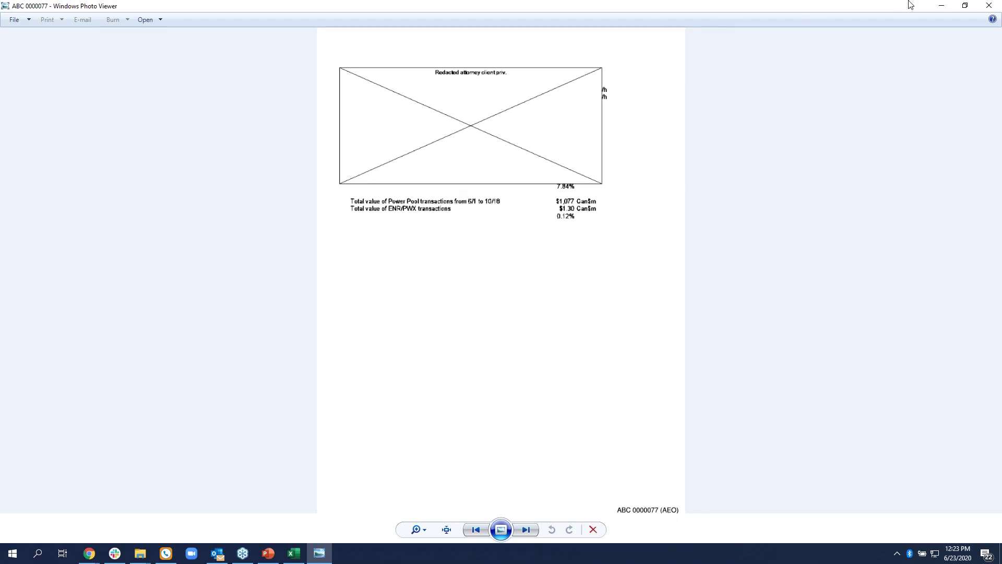
click(986, 7)
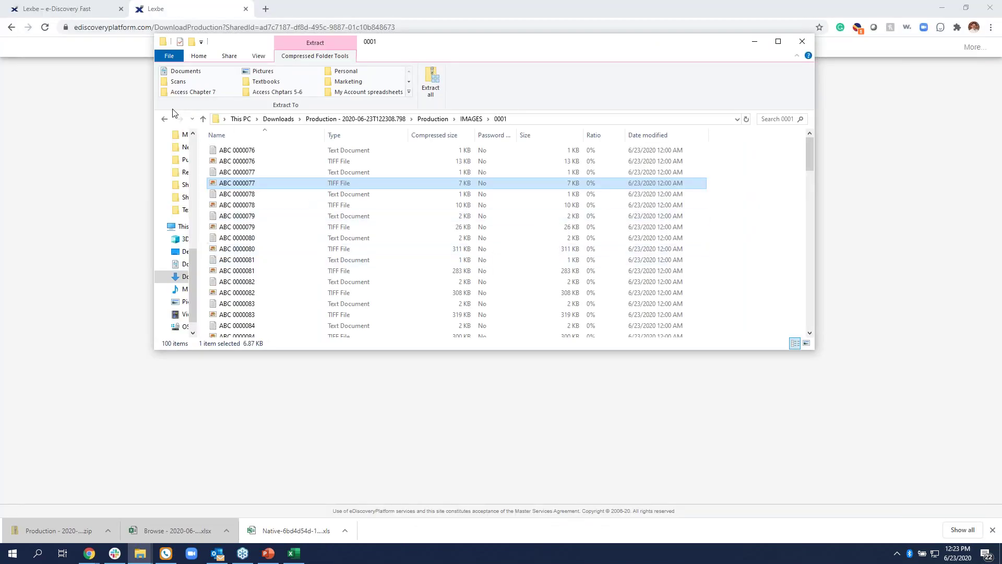
- Go back to the Production folder and inspect the load files in the LOADFILES folder
click(165, 120)
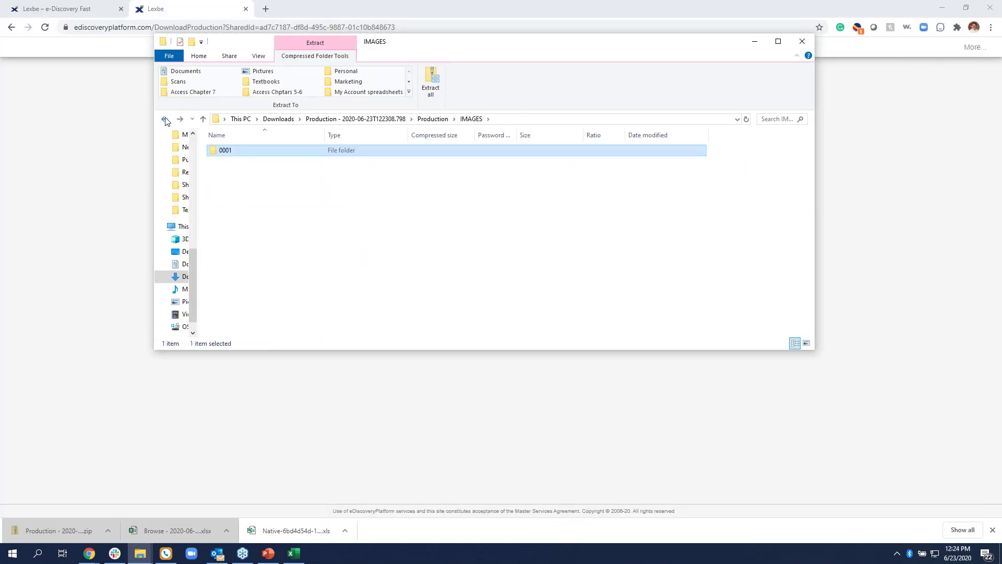
click(166, 121)
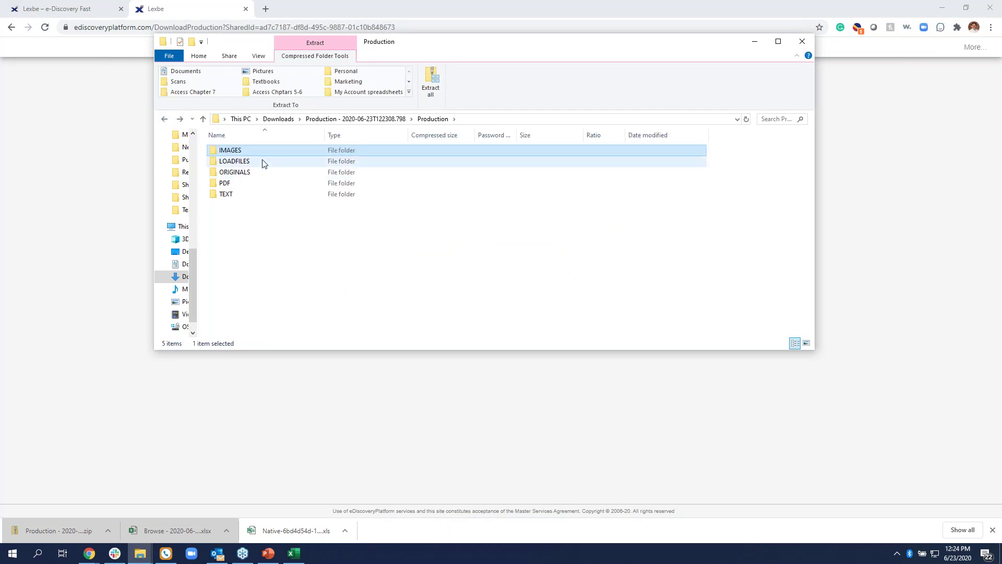
double_click(262, 163)
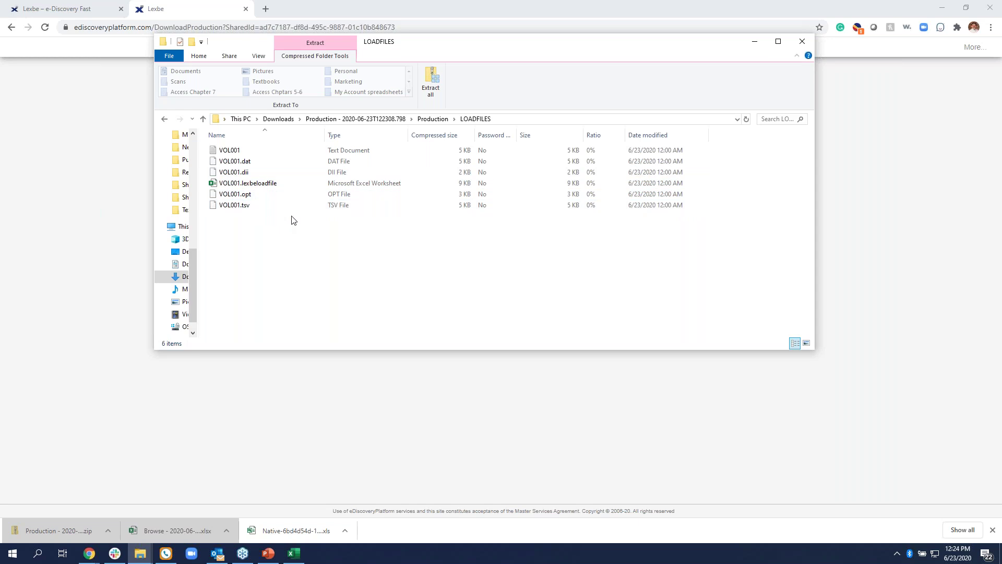
click(165, 119)
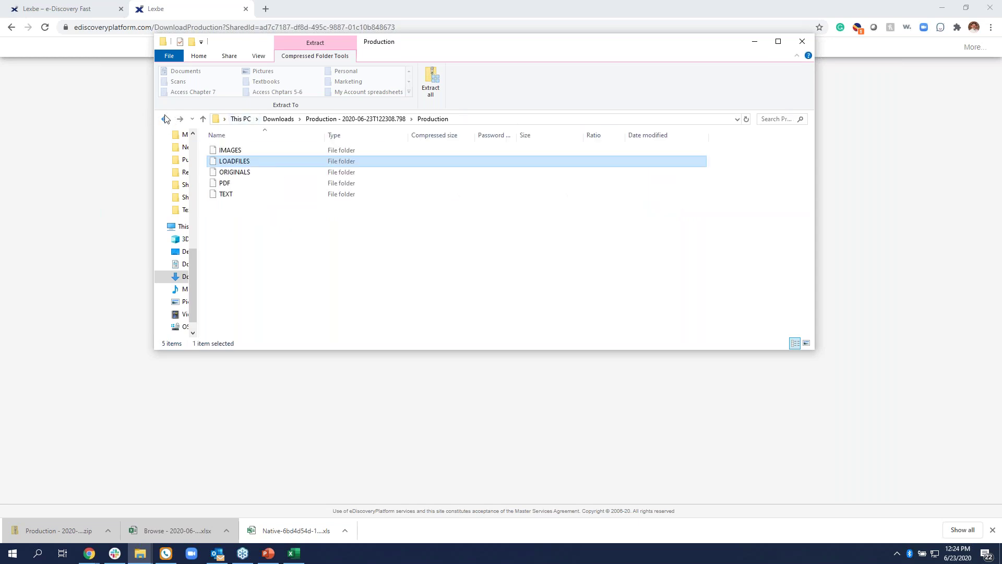
- Open ABC 0000077 from subfolder 0001 of ORIGINALS and examine the whole page at full window size
double_click(252, 174)
click(228, 155)
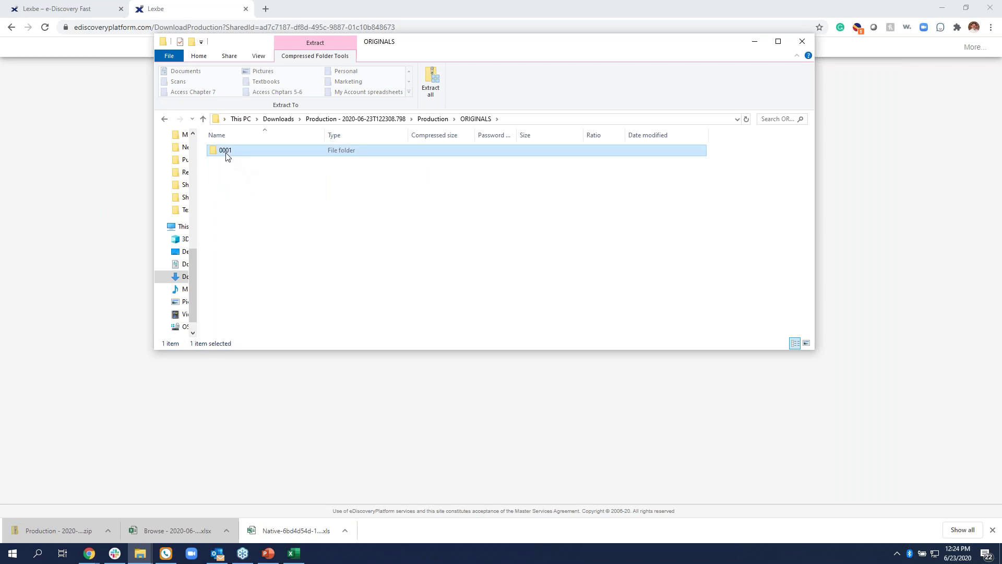
double_click(227, 156)
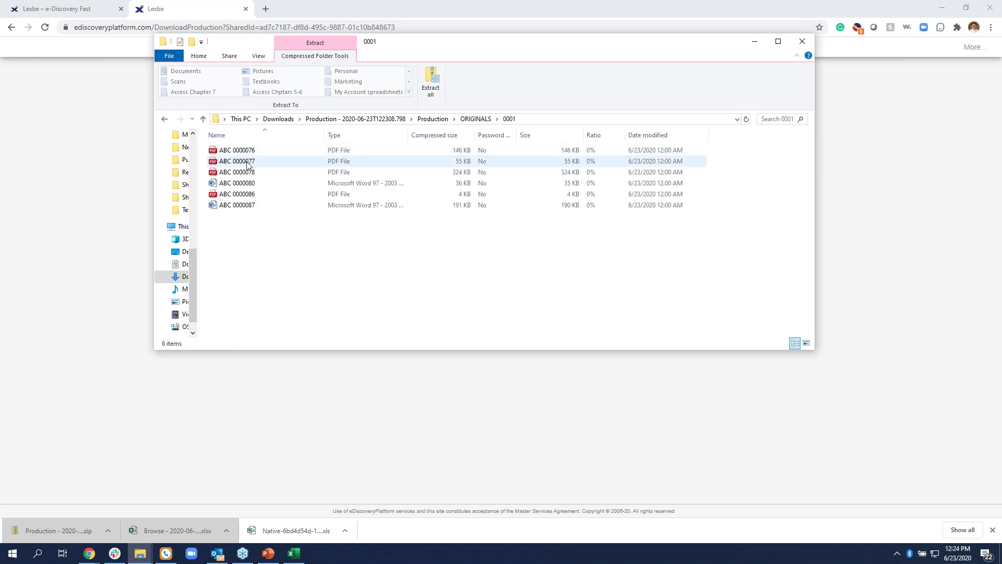
double_click(247, 163)
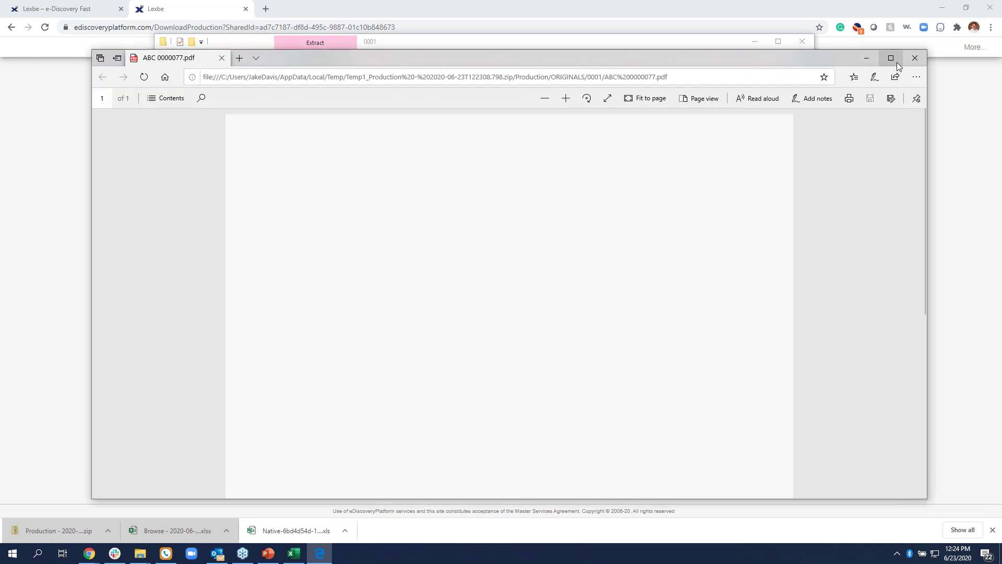
click(895, 60)
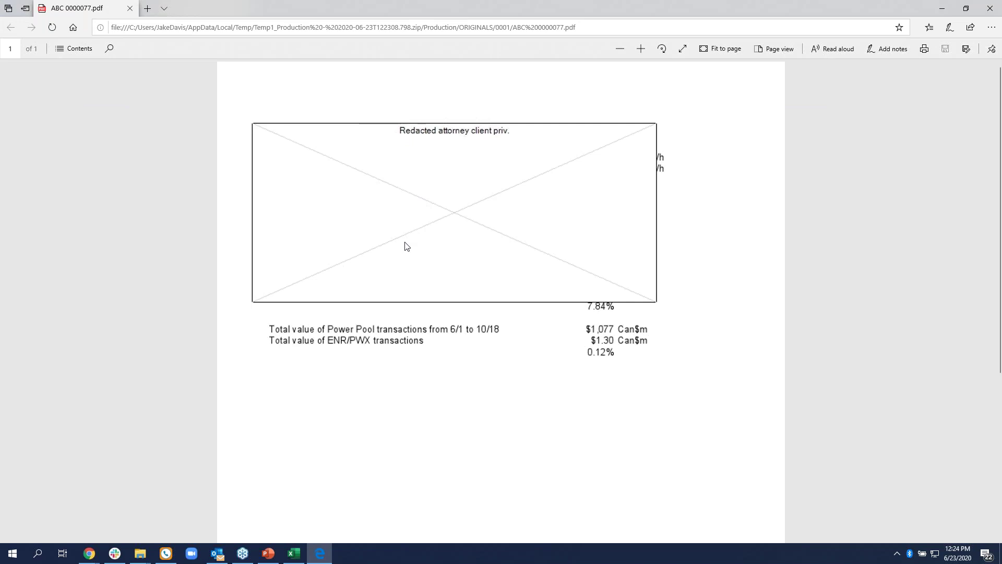
scroll(410, 249, down, 5)
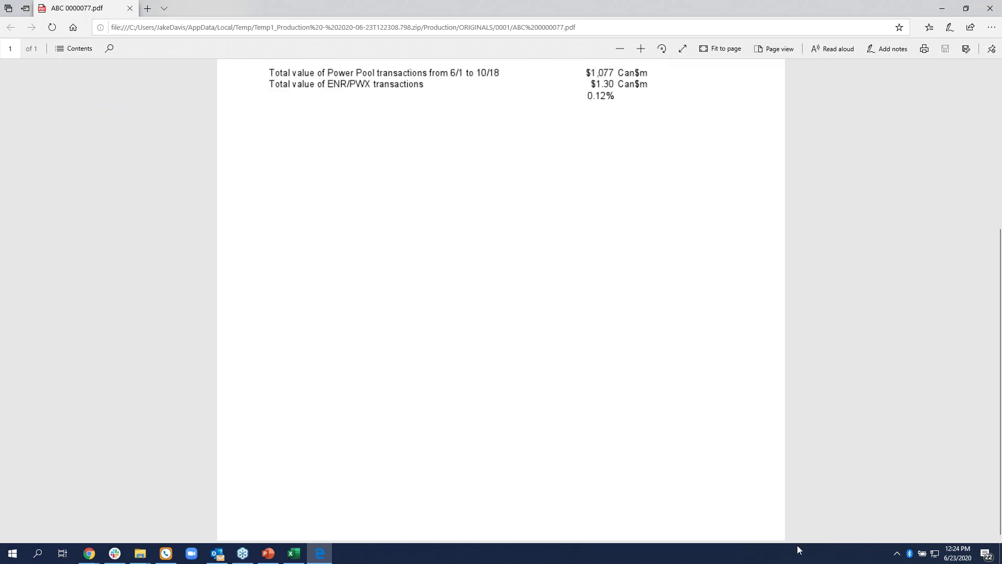
scroll(583, 392, up, 5)
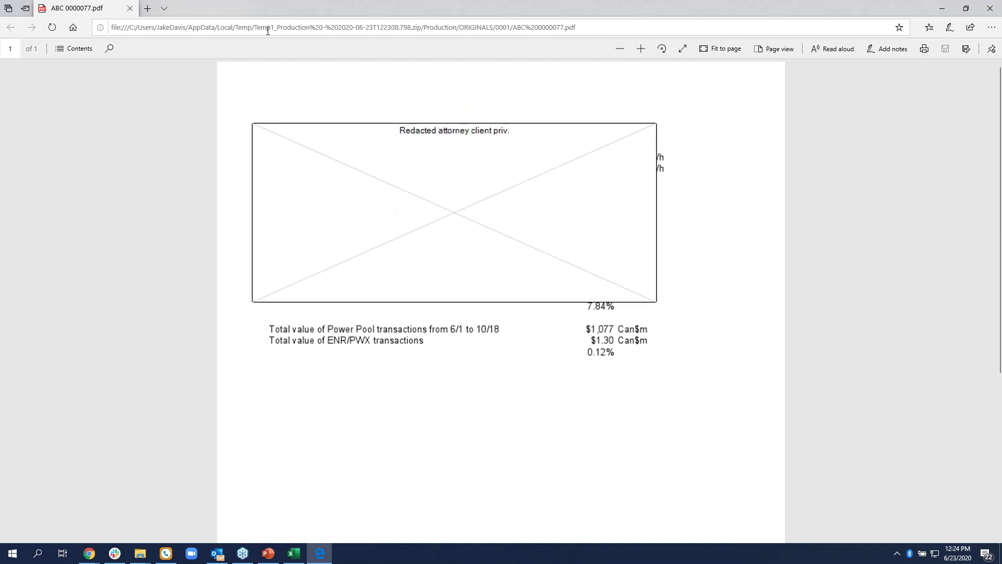
click(942, 8)
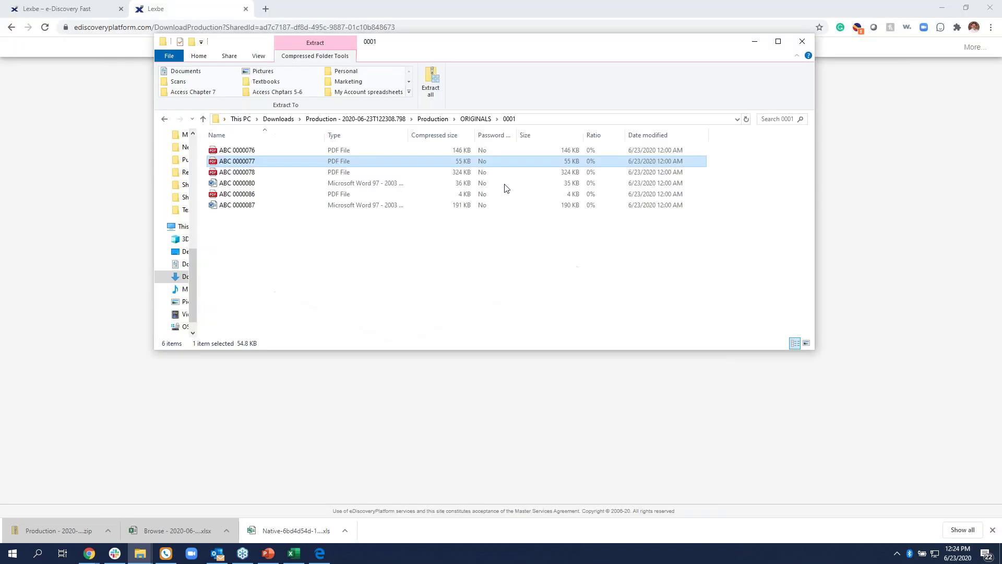
- Open ABC 0000077 from subfolder 0001 of the PDF folder and examine its redaction and Bates stamp
click(168, 120)
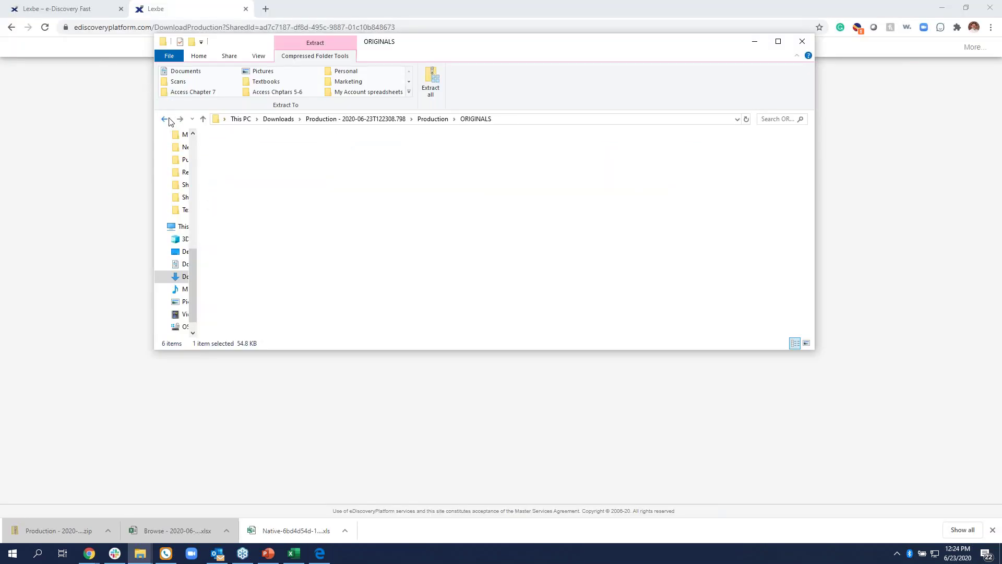
click(168, 120)
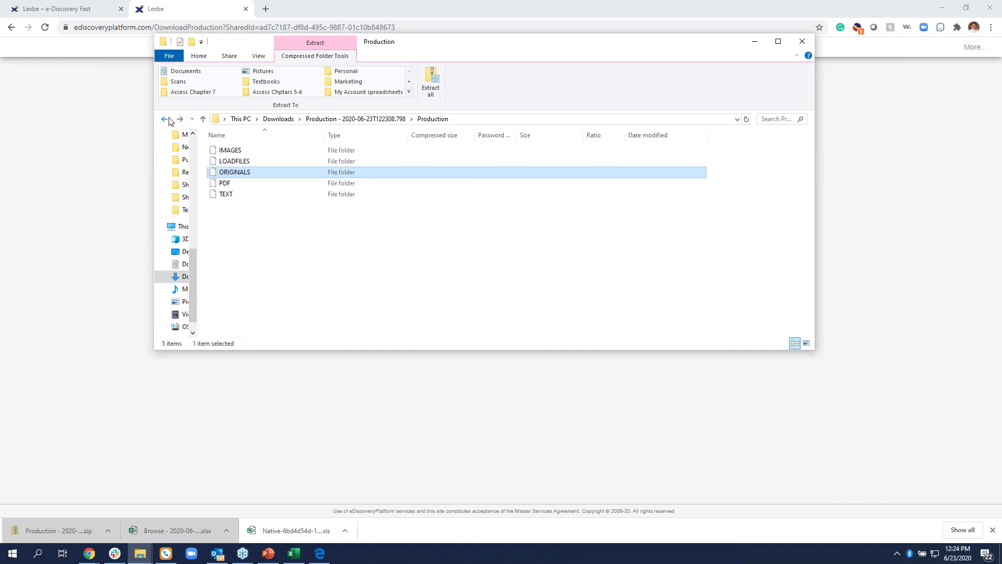
click(233, 187)
double_click(233, 185)
double_click(223, 151)
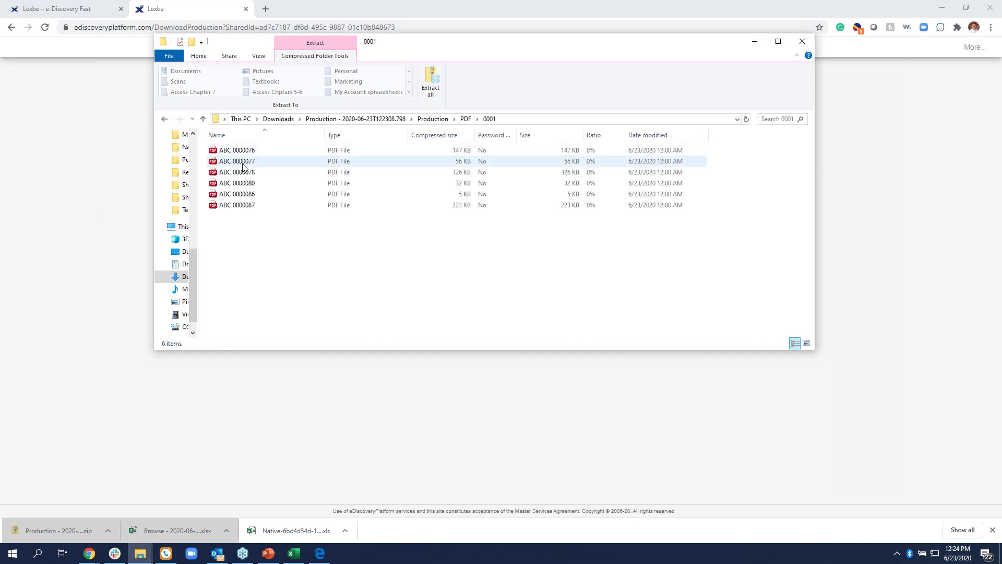
click(241, 166)
double_click(242, 166)
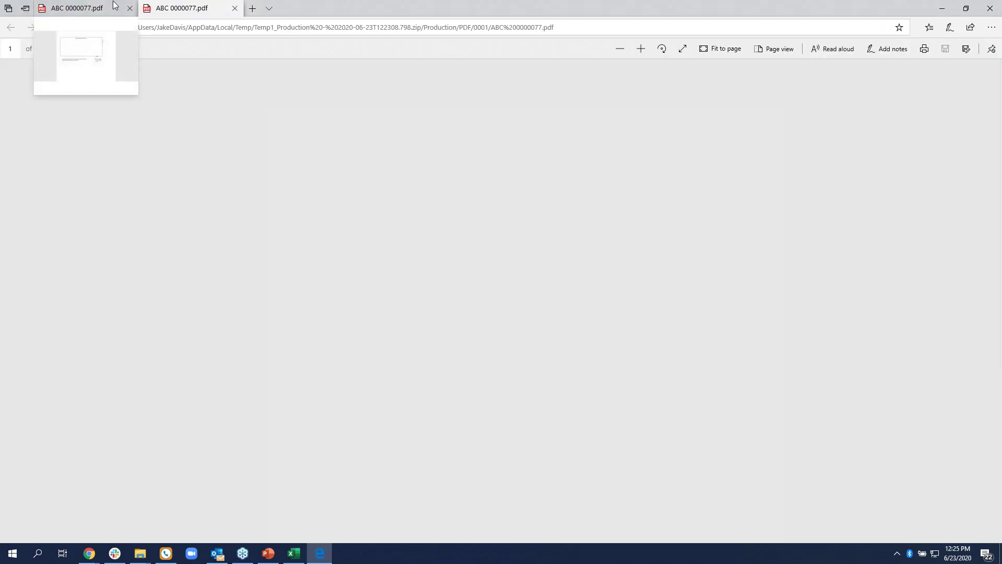
scroll(611, 317, down, 5)
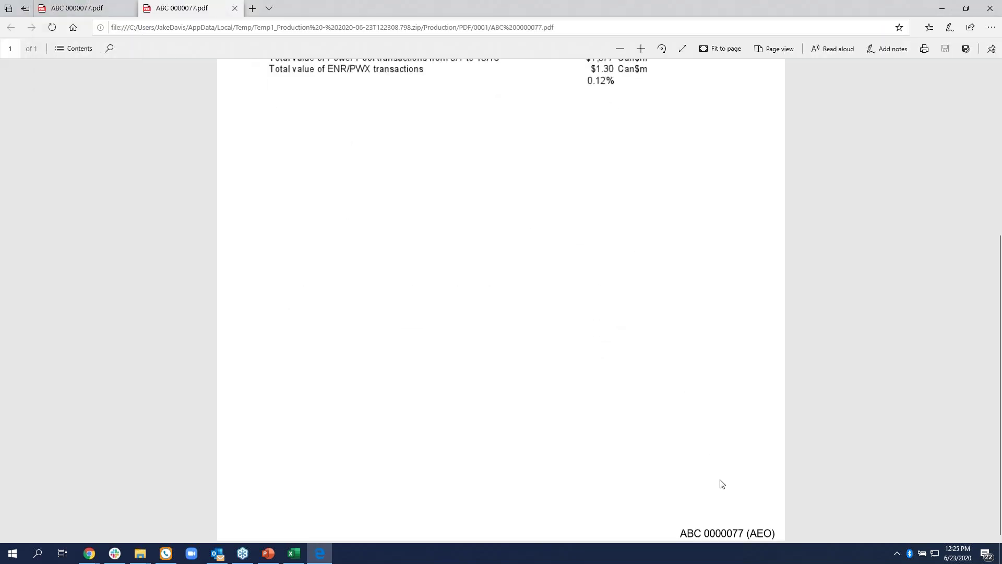
drag(672, 534, 689, 450)
scroll(688, 447, up, 2)
scroll(572, 400, up, 4)
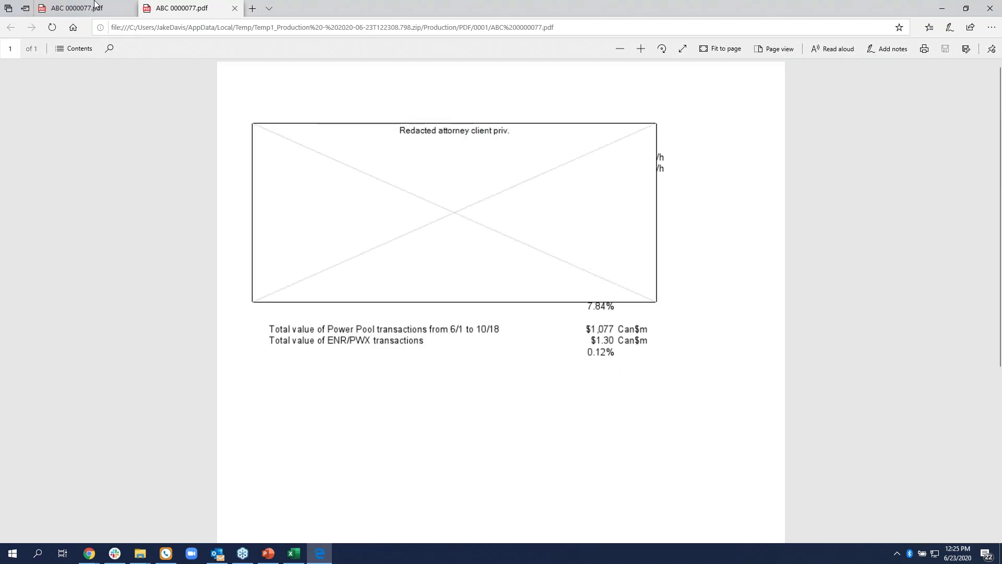
- Compare the ORIGINALS and PDF versions of ABC 0000077, checking the whole page of the ORIGINALS version
click(77, 4)
click(181, 7)
click(79, 7)
scroll(392, 272, down, 5)
scroll(388, 271, up, 5)
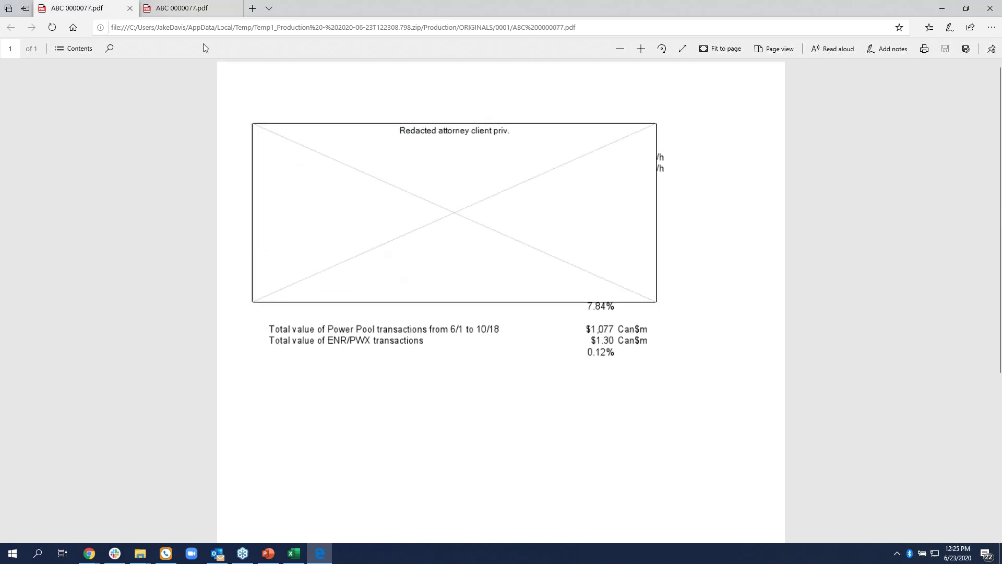
click(943, 9)
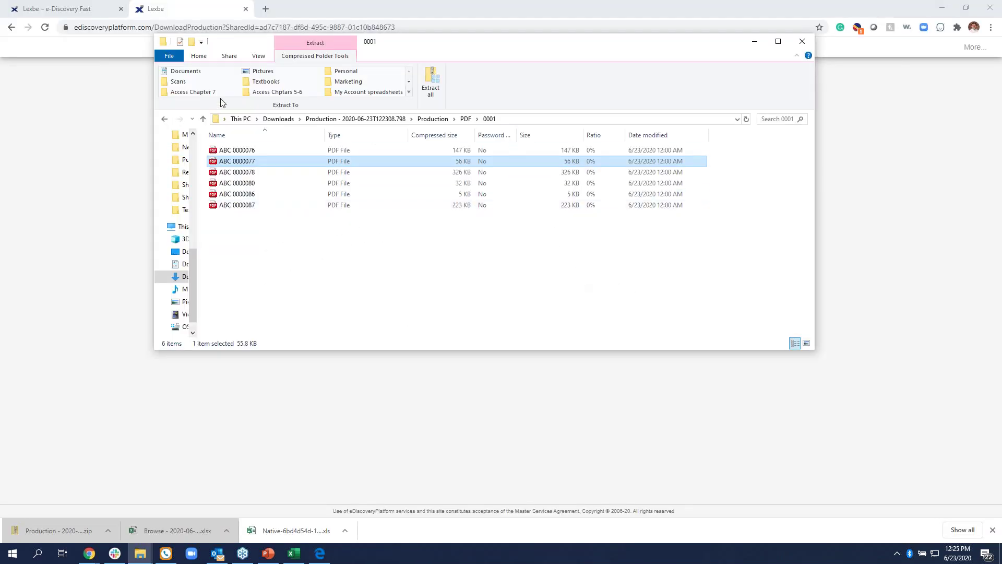
- Leave the archive window at its Production folder and return to the production job page in Lexbe
click(164, 119)
click(163, 119)
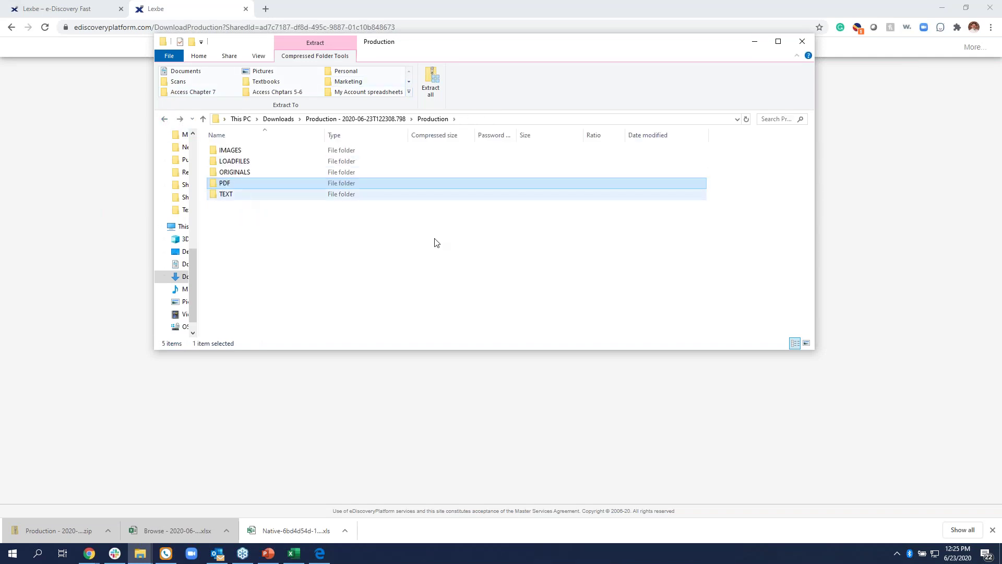
click(754, 42)
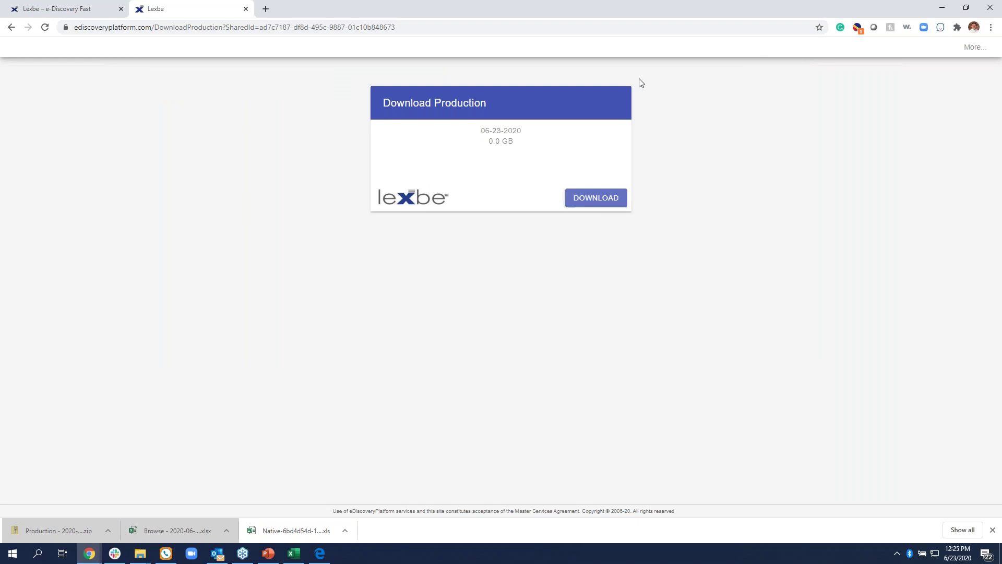
click(14, 29)
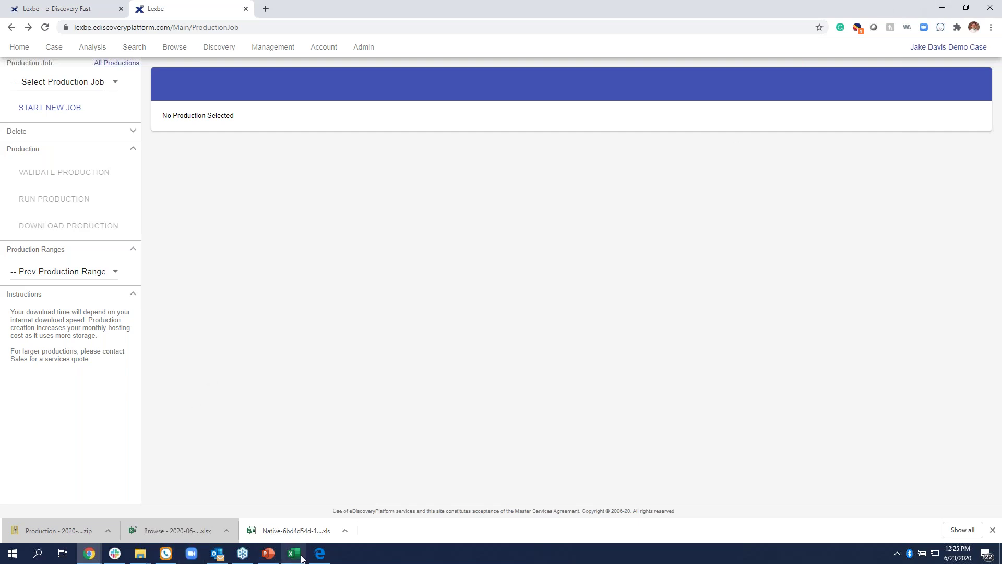
- Switch to PowerPoint, start the slide show from the first slide and black out its screen, leaving the presenter window minimized
click(268, 554)
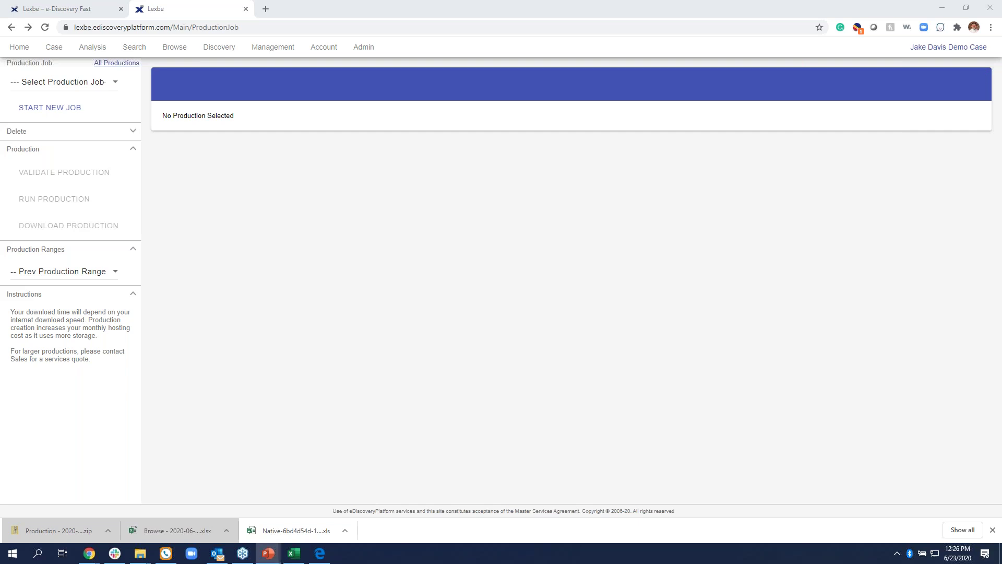
key(F5)
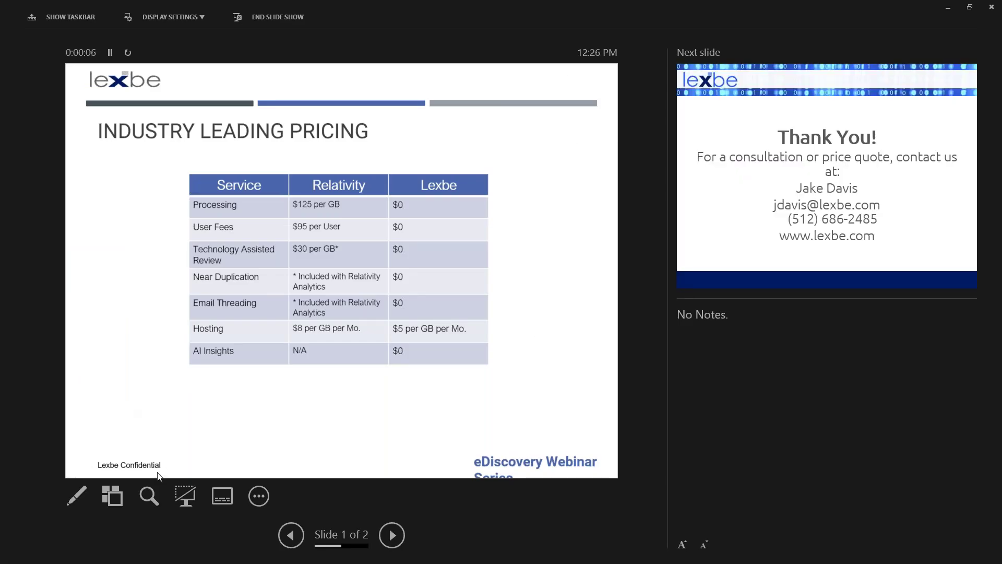
click(186, 496)
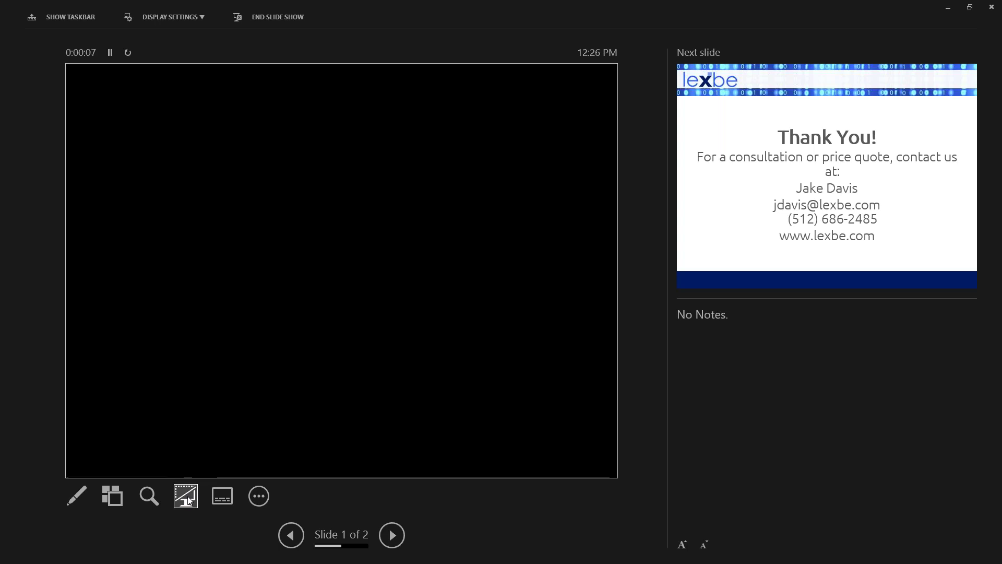
click(949, 6)
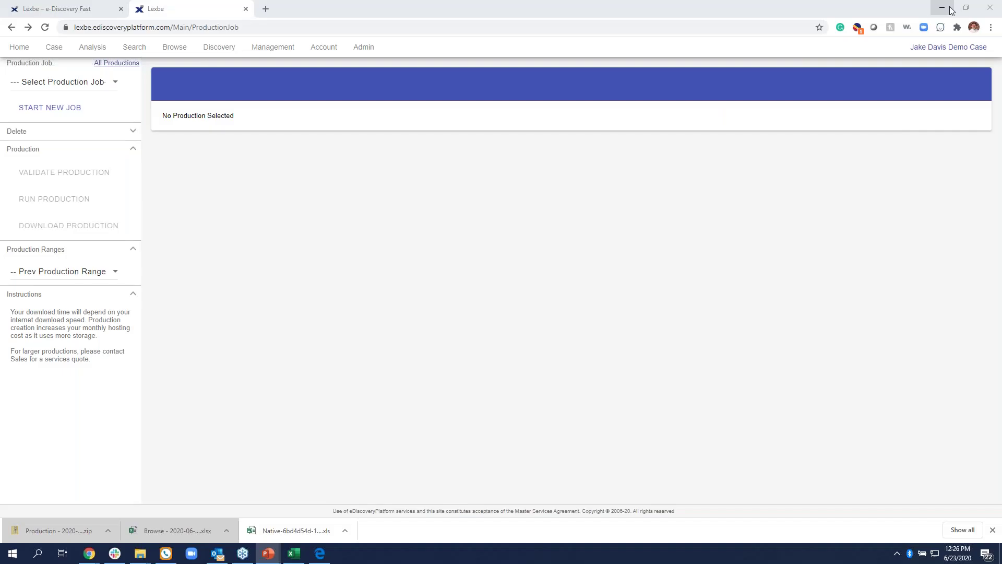